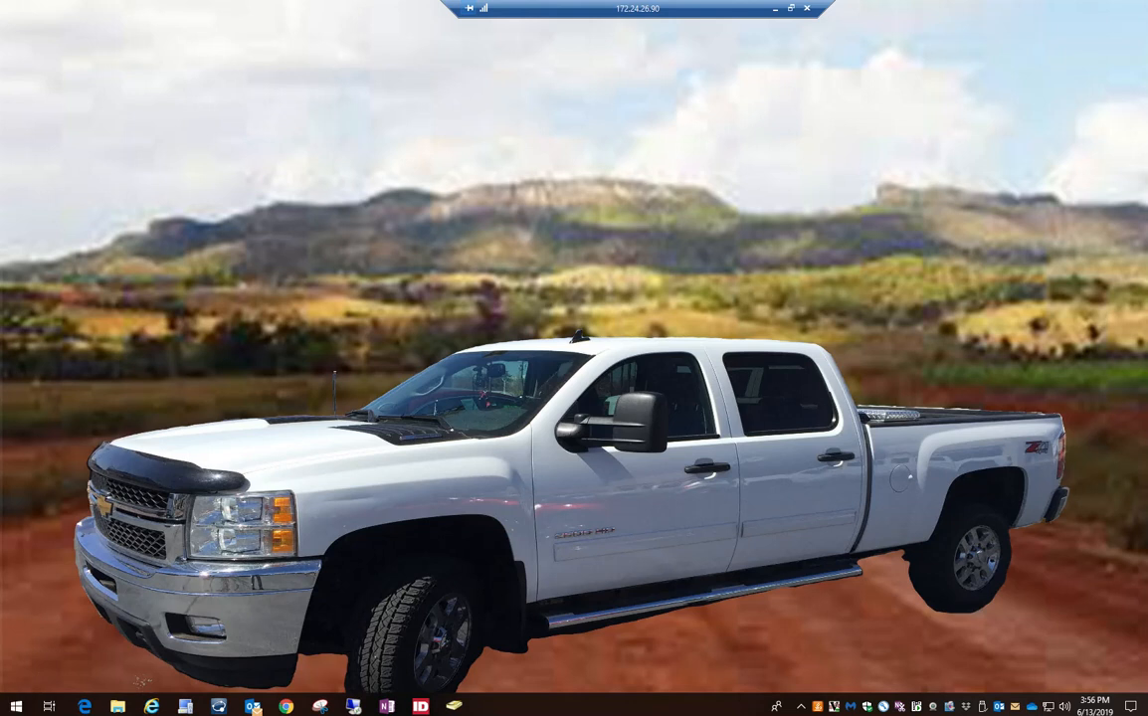
# Launch Security Desk from the Genetec Security Center 5.7 program folder.
pyautogui.click(16, 706)
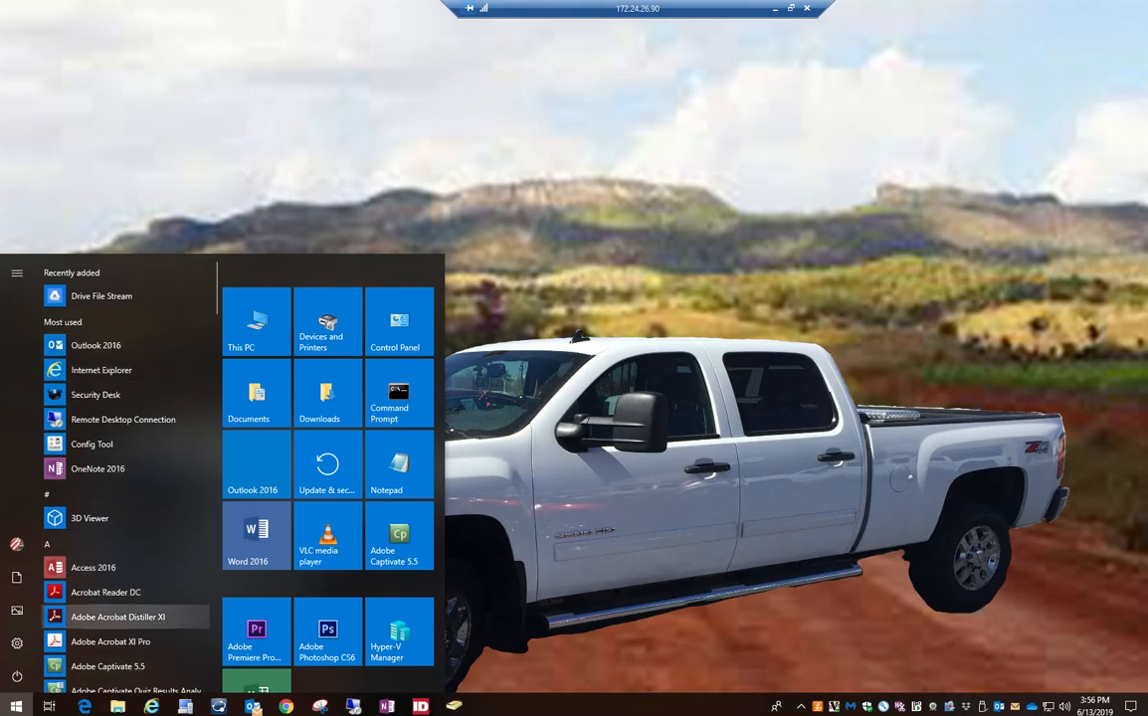
pyautogui.scroll(-3, 130, 617)
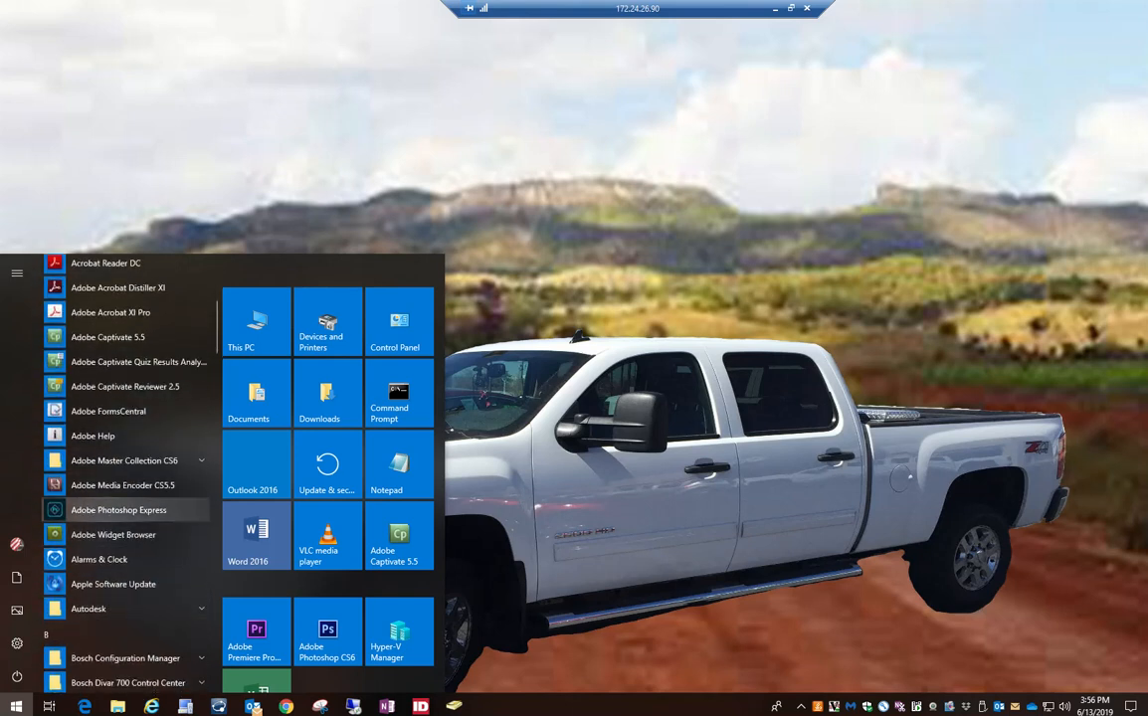
pyautogui.scroll(-1, 129, 503)
pyautogui.scroll(-5, 129, 502)
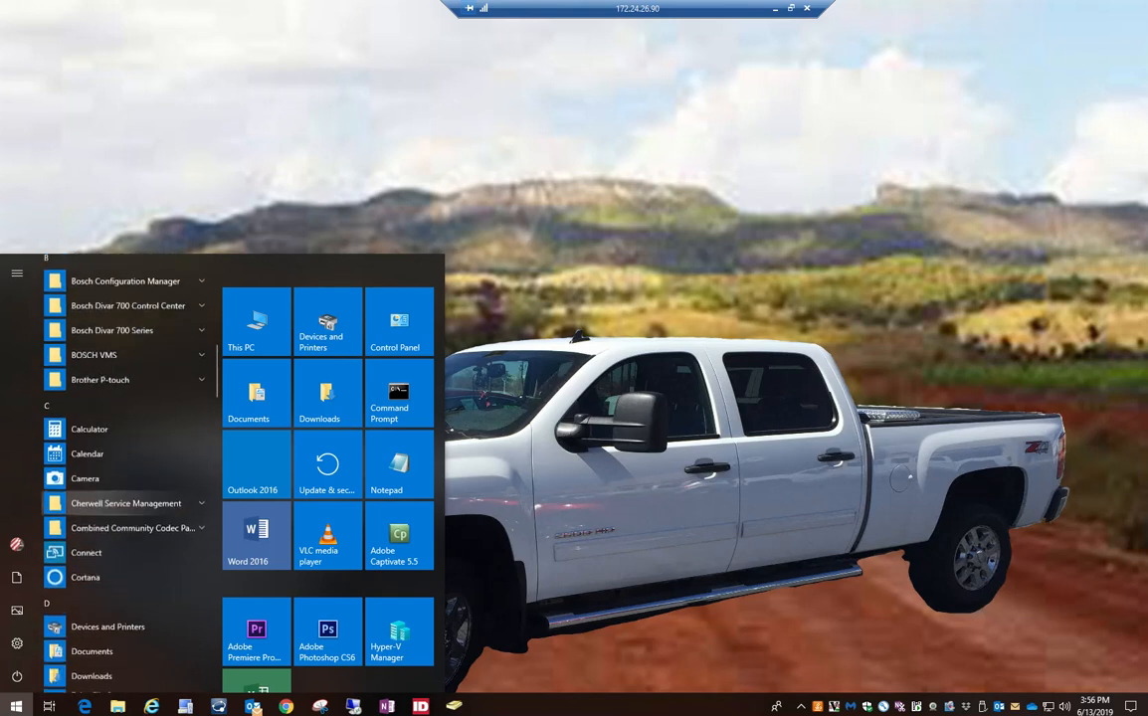
pyautogui.scroll(-5, 129, 478)
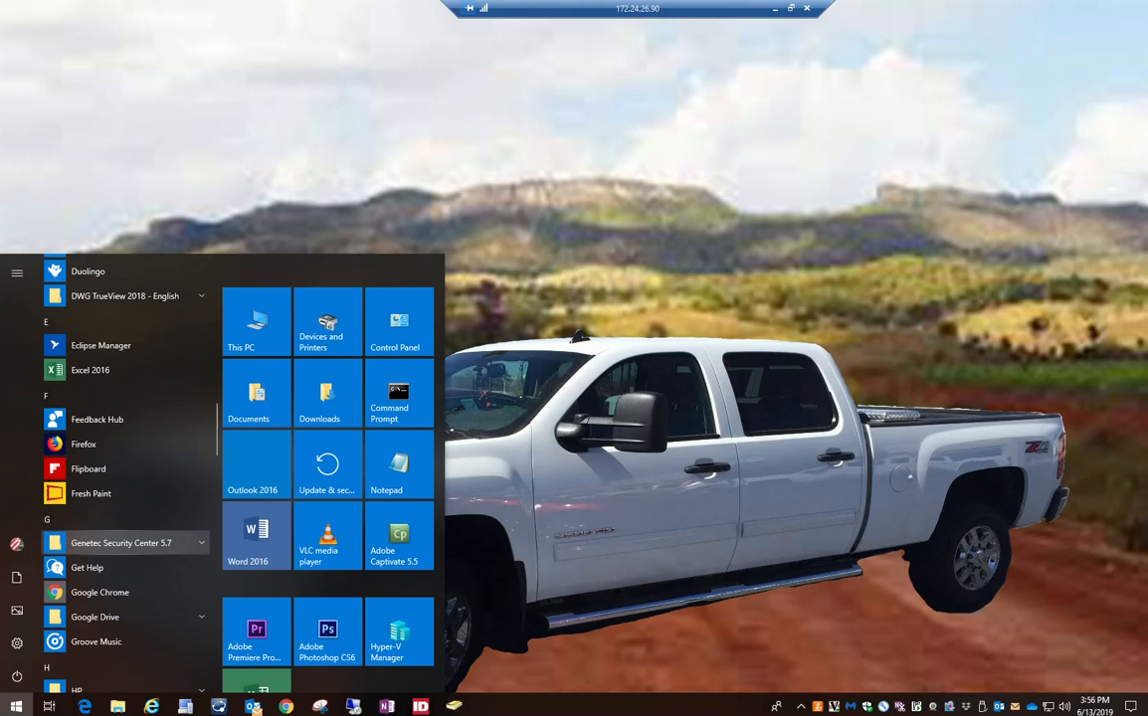
pyautogui.click(120, 543)
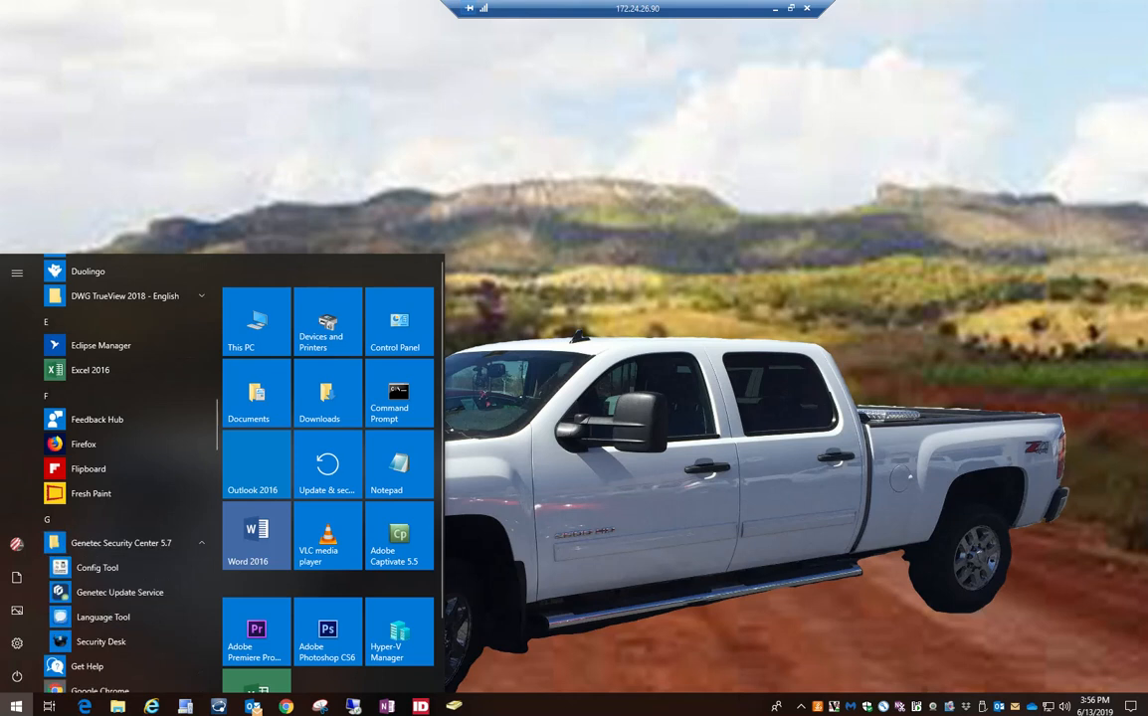
pyautogui.scroll(-3, 110, 509)
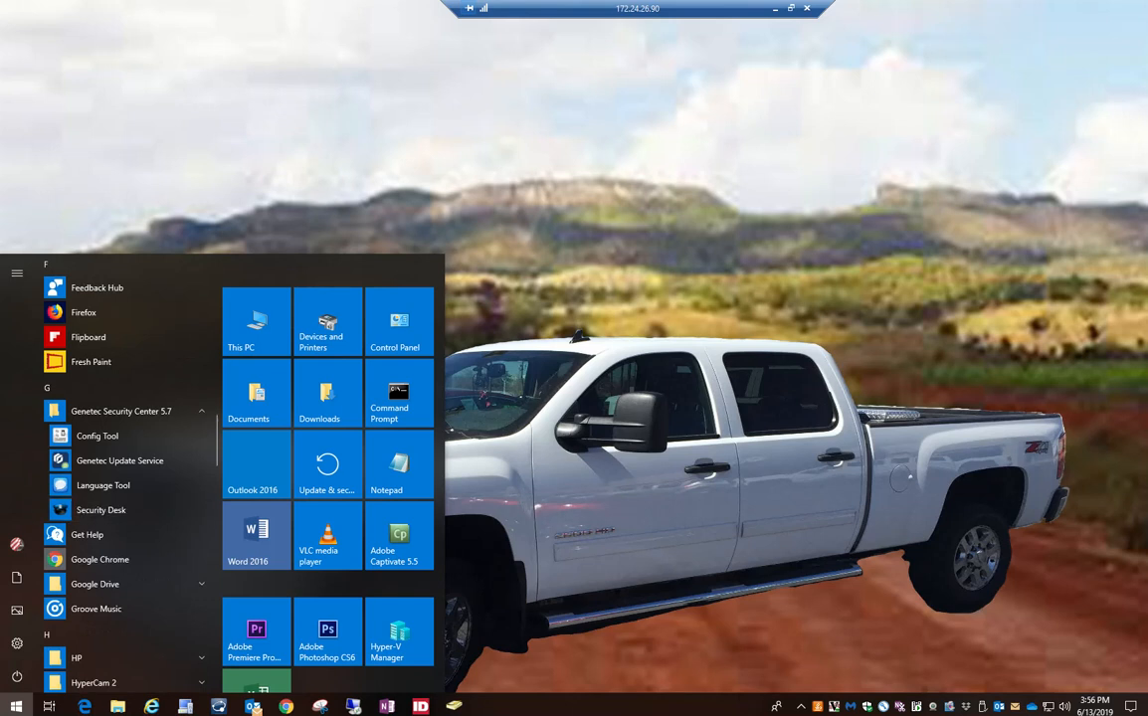
pyautogui.click(101, 510)
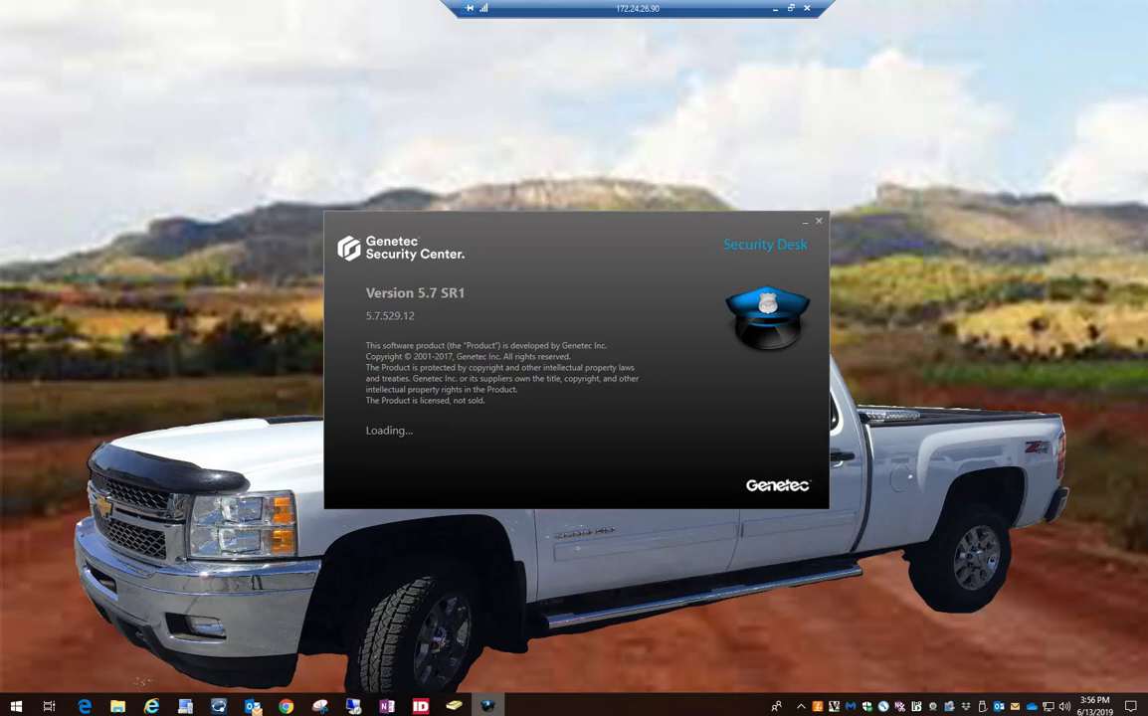
# Pin the running Security Desk program to the Windows taskbar.
pyautogui.rightClick(487, 706)
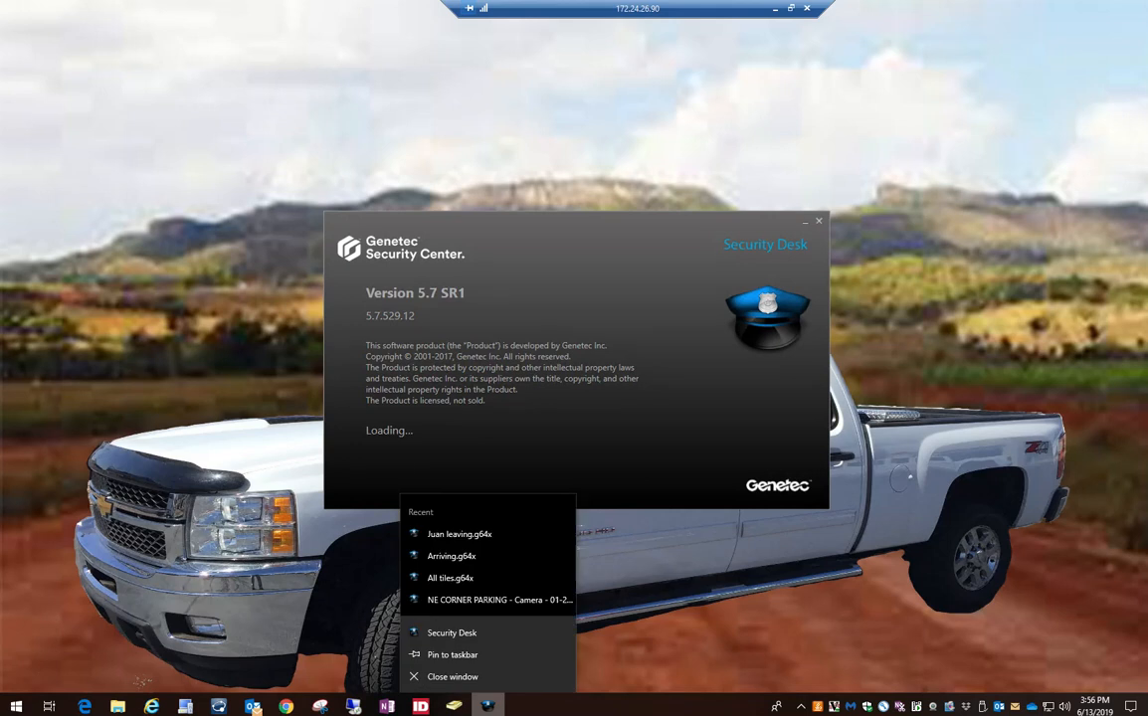
pyautogui.click(453, 655)
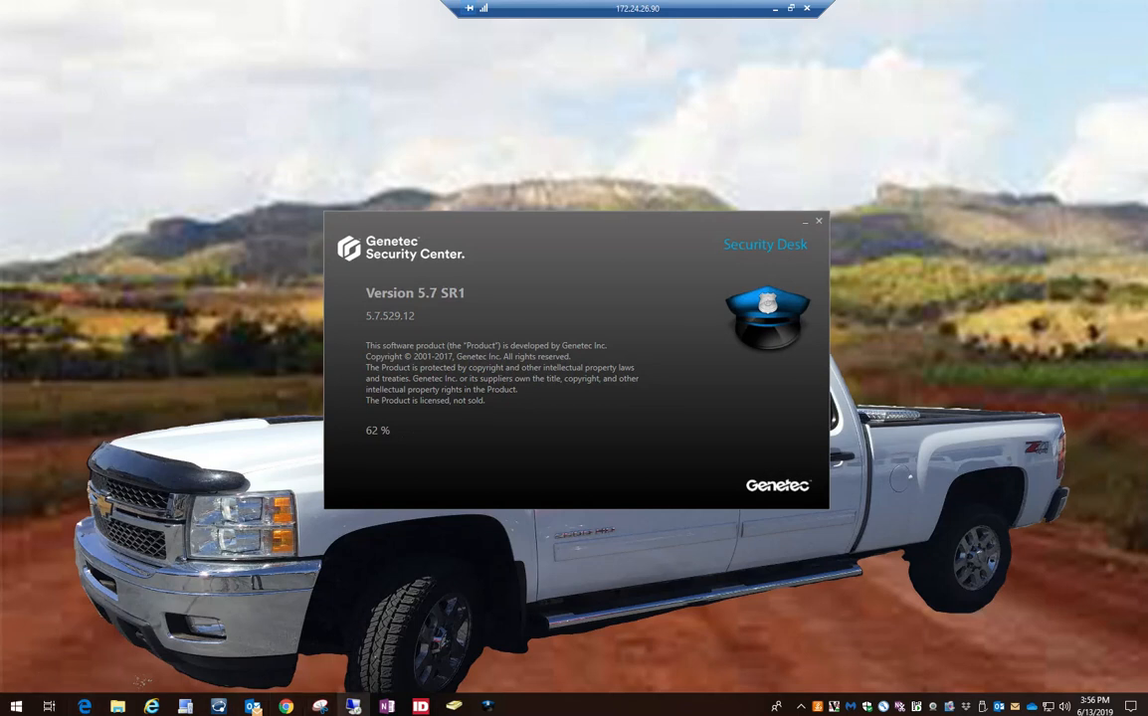
pyautogui.moveTo(488, 706)
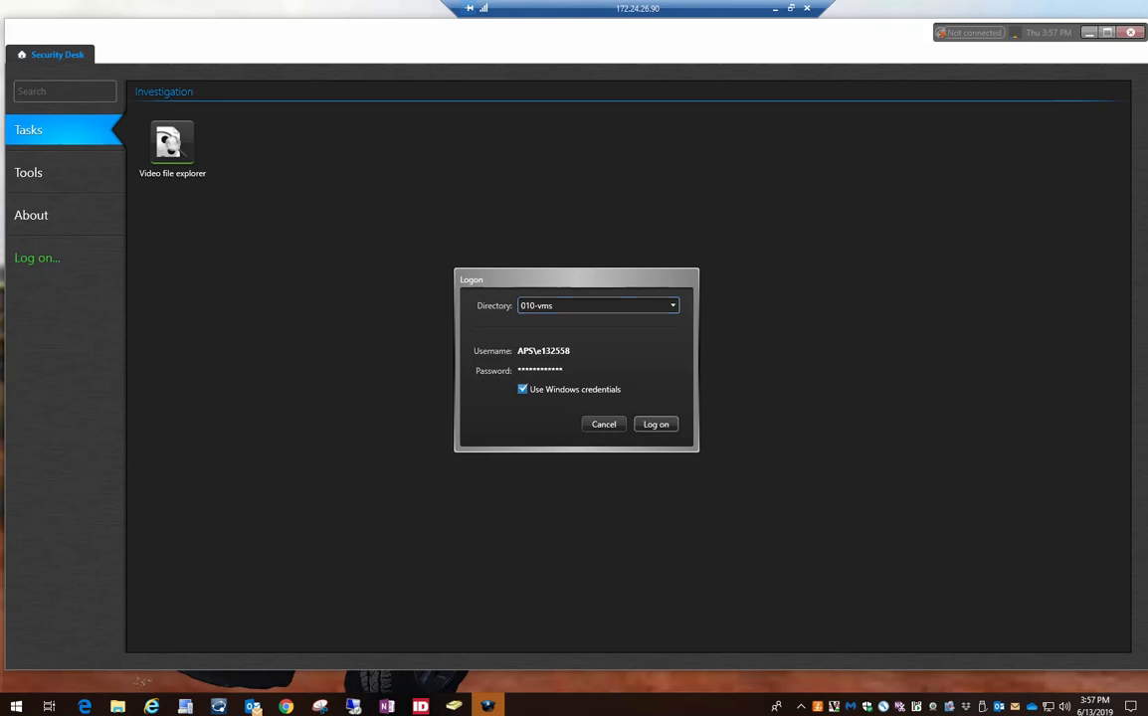
# Log on to the 010-vms directory with Use Windows credentials enabled.
pyautogui.click(522, 389)
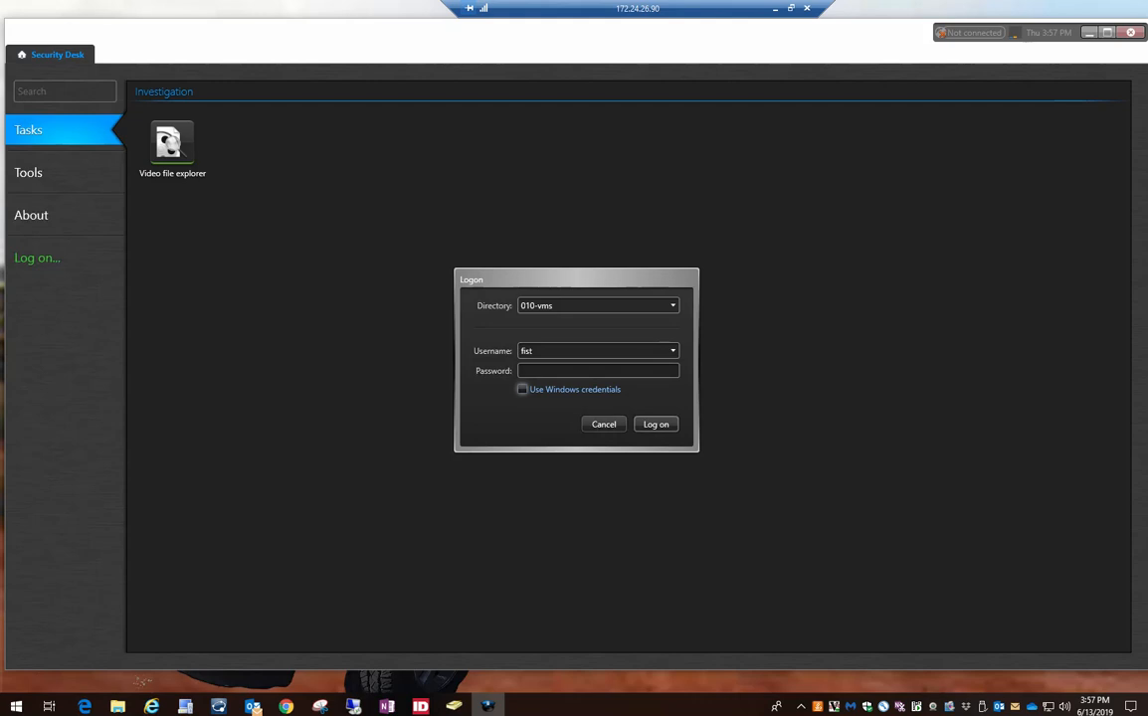
pyautogui.click(522, 389)
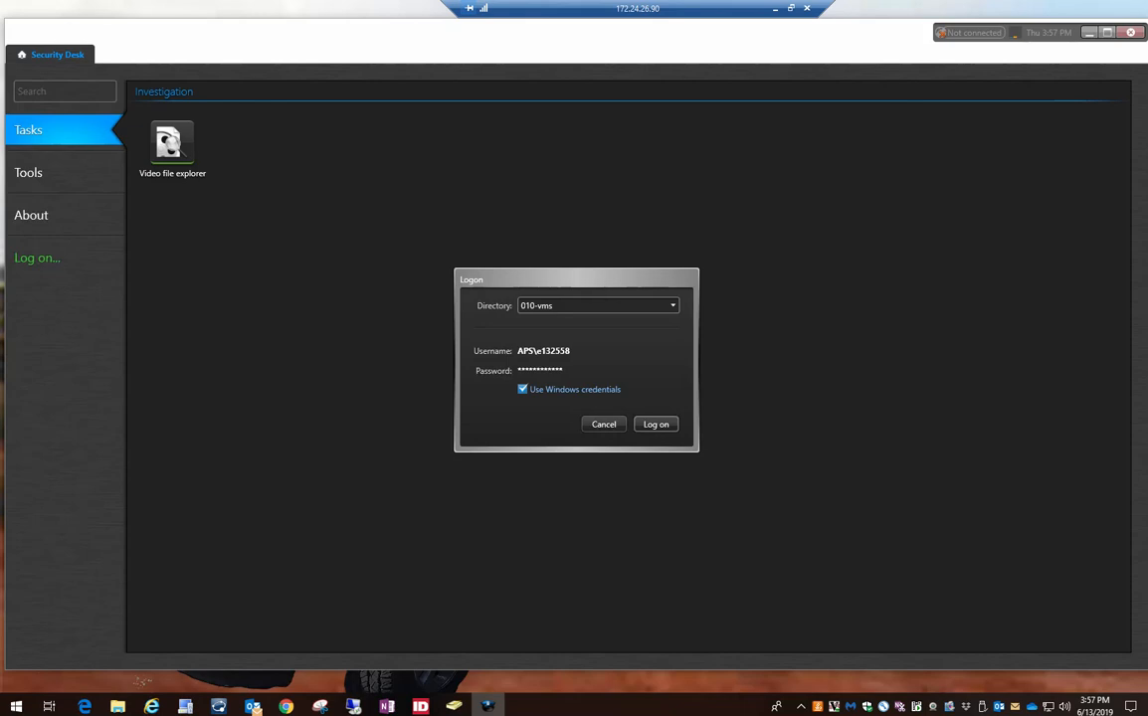
pyautogui.press('Return')
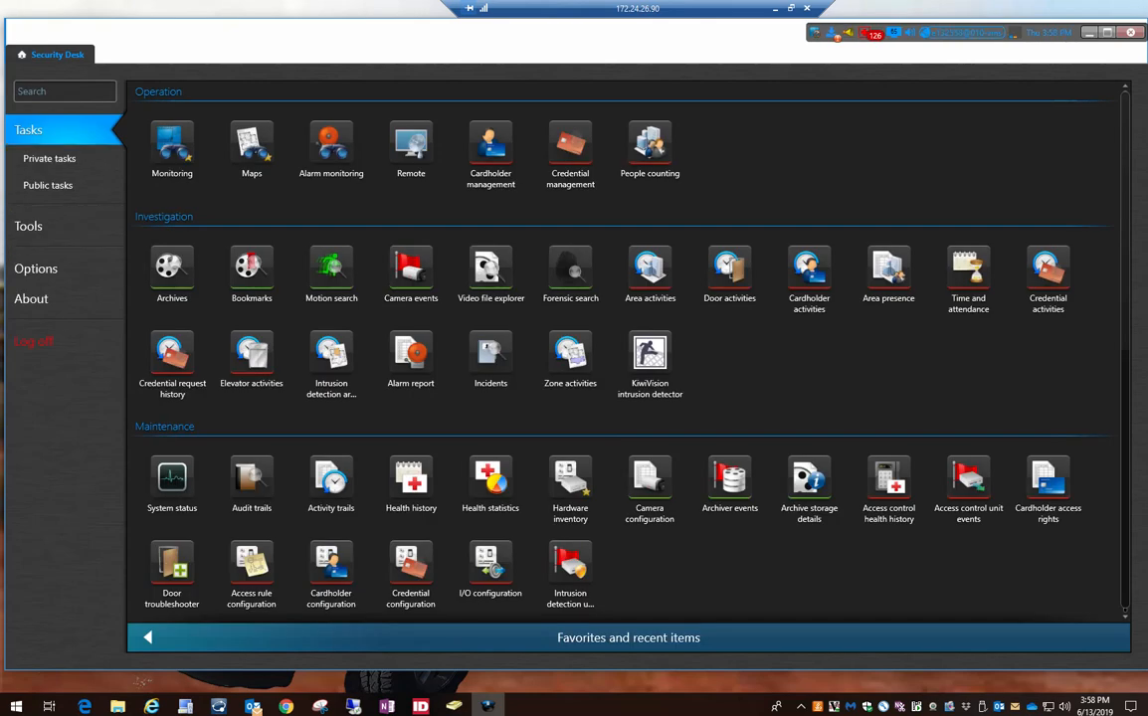
# Look through the general options and the About page's licence information, and return to the task list.
pyautogui.click(36, 269)
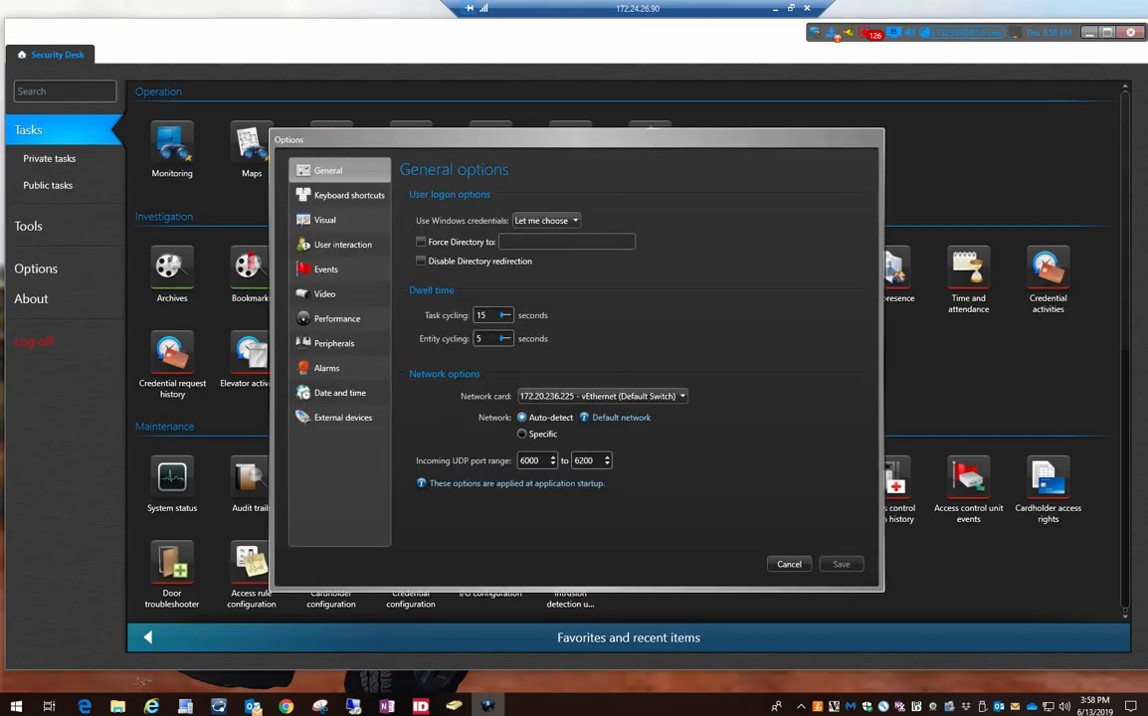
pyautogui.press('Escape')
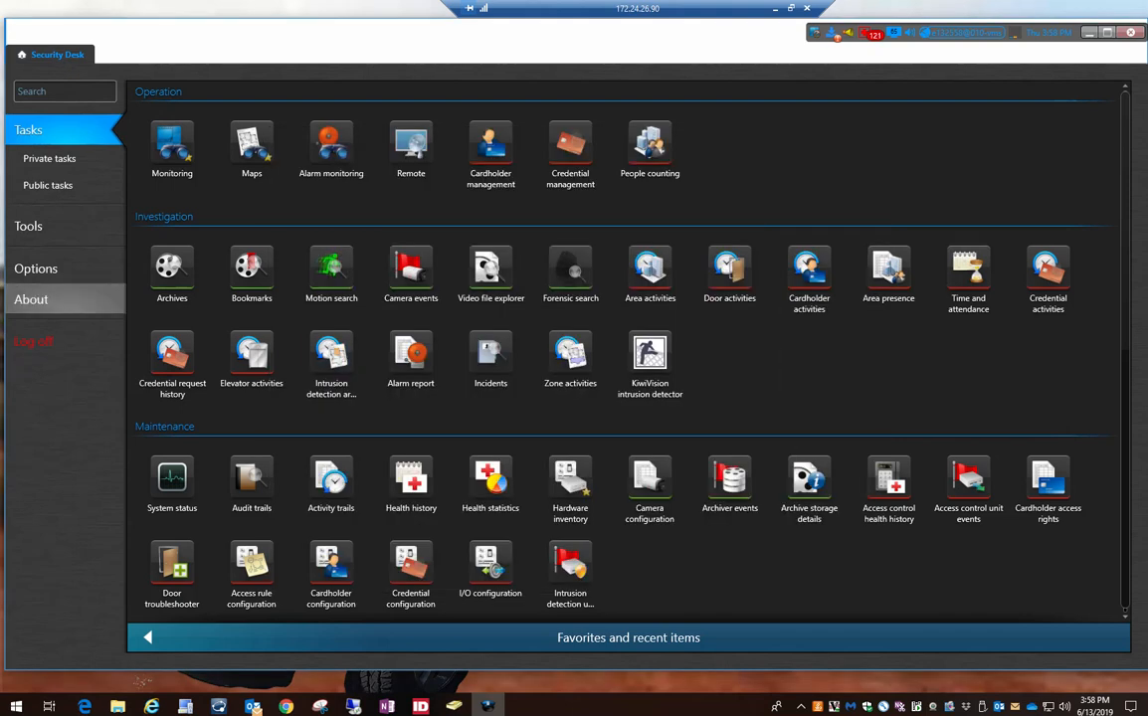
pyautogui.click(31, 298)
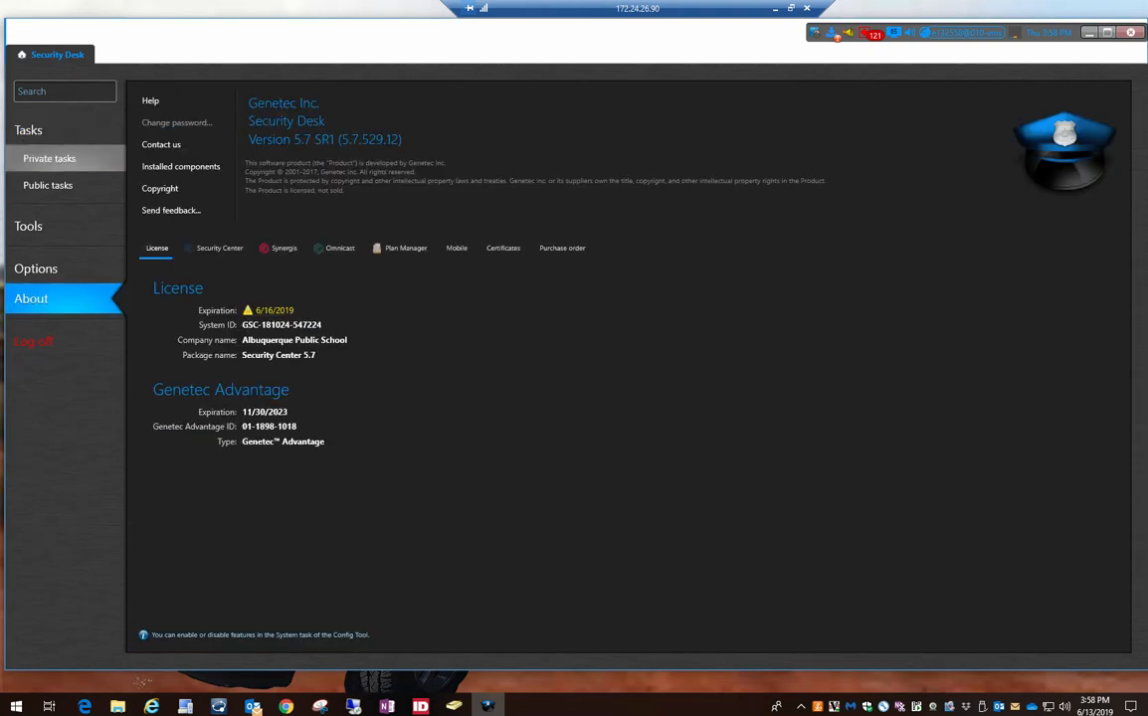
pyautogui.click(50, 158)
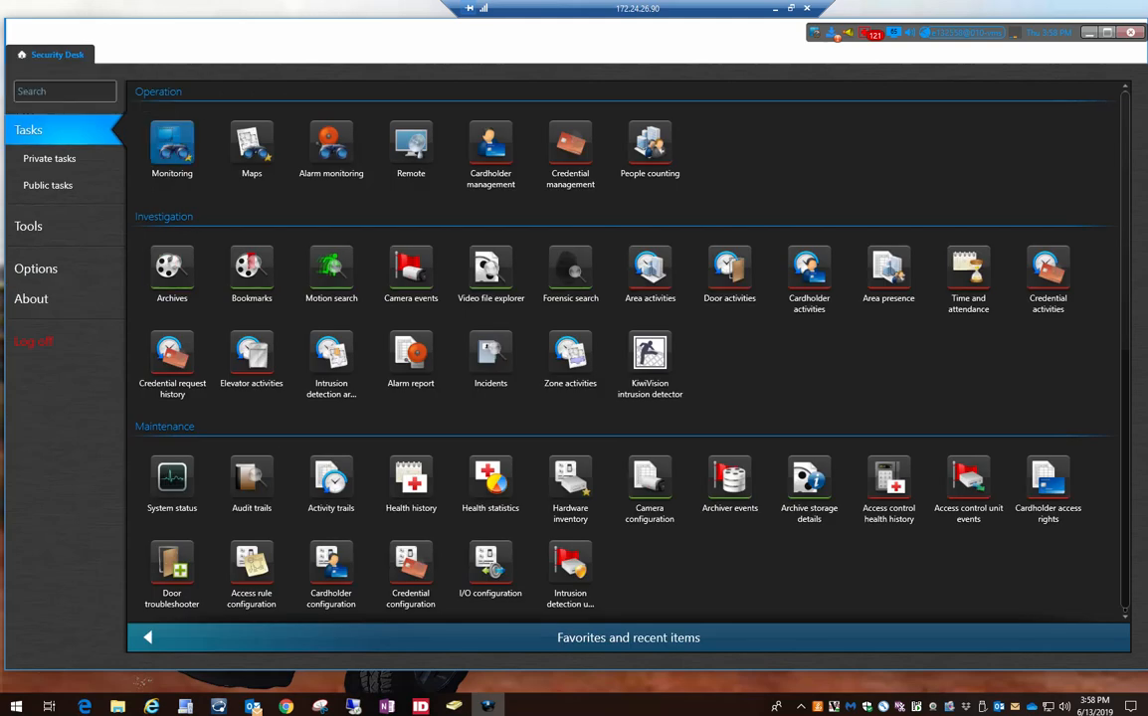
# Open a Monitoring task and bring up the tile pattern editor from the full set of tile patterns.
pyautogui.click(172, 142)
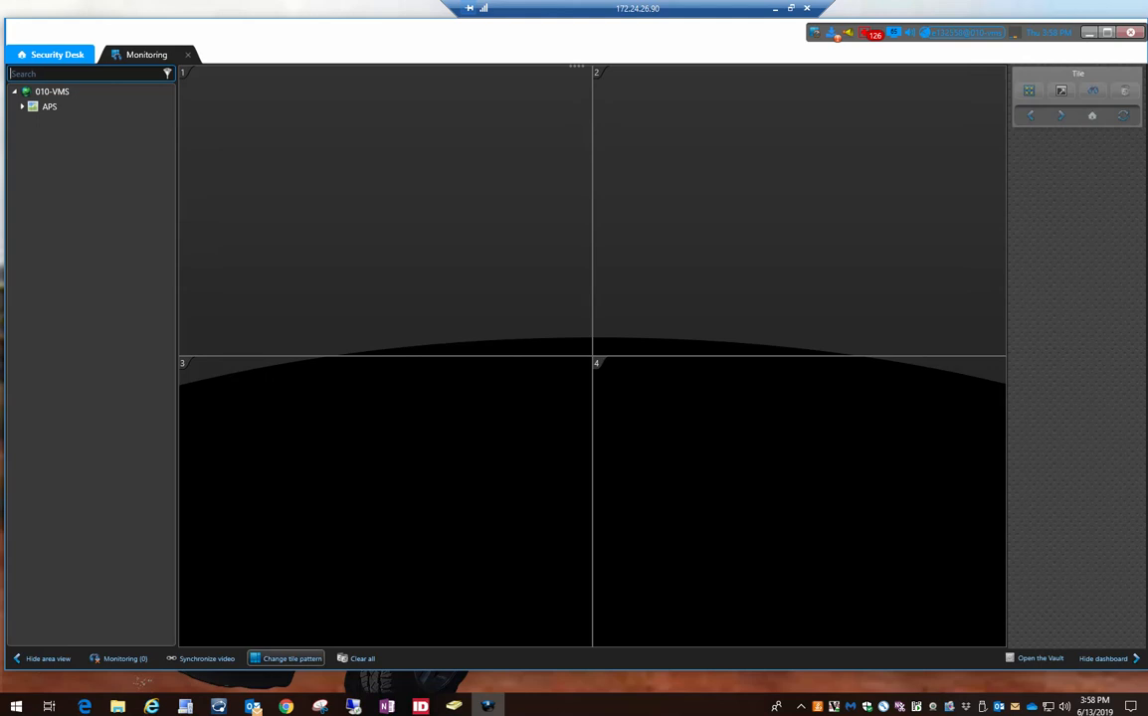
pyautogui.click(287, 658)
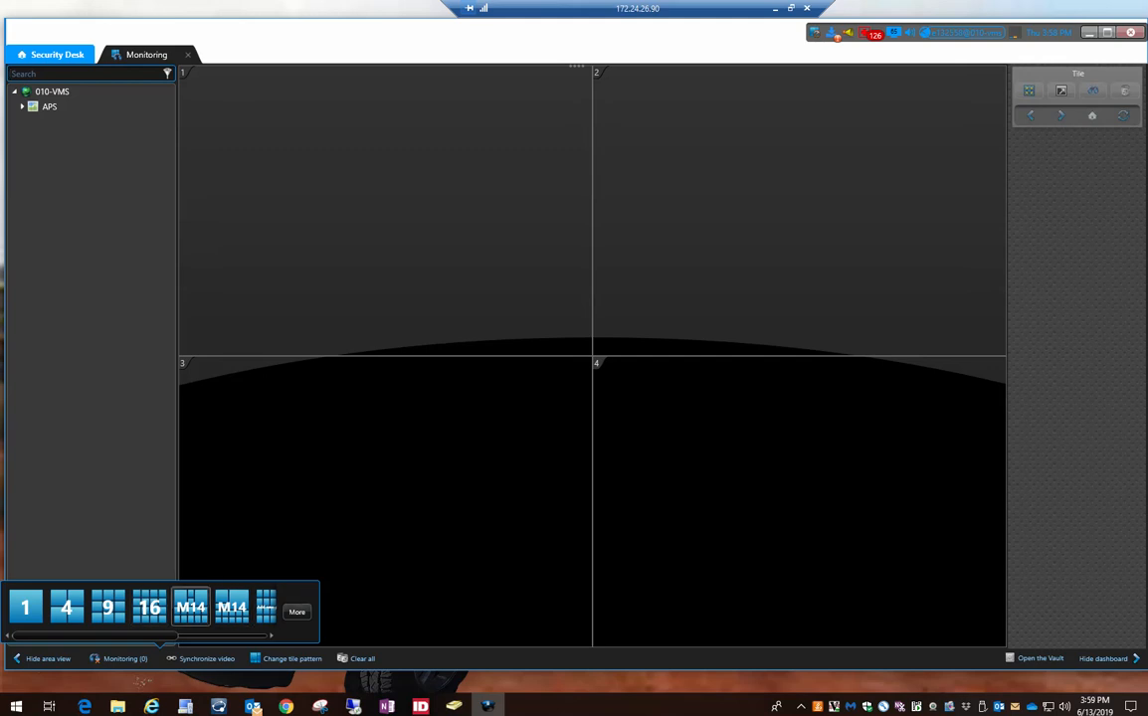
pyautogui.moveTo(155, 636)
pyautogui.mouseDown()
pyautogui.moveTo(245, 636)
pyautogui.moveTo(153, 636)
pyautogui.mouseUp()
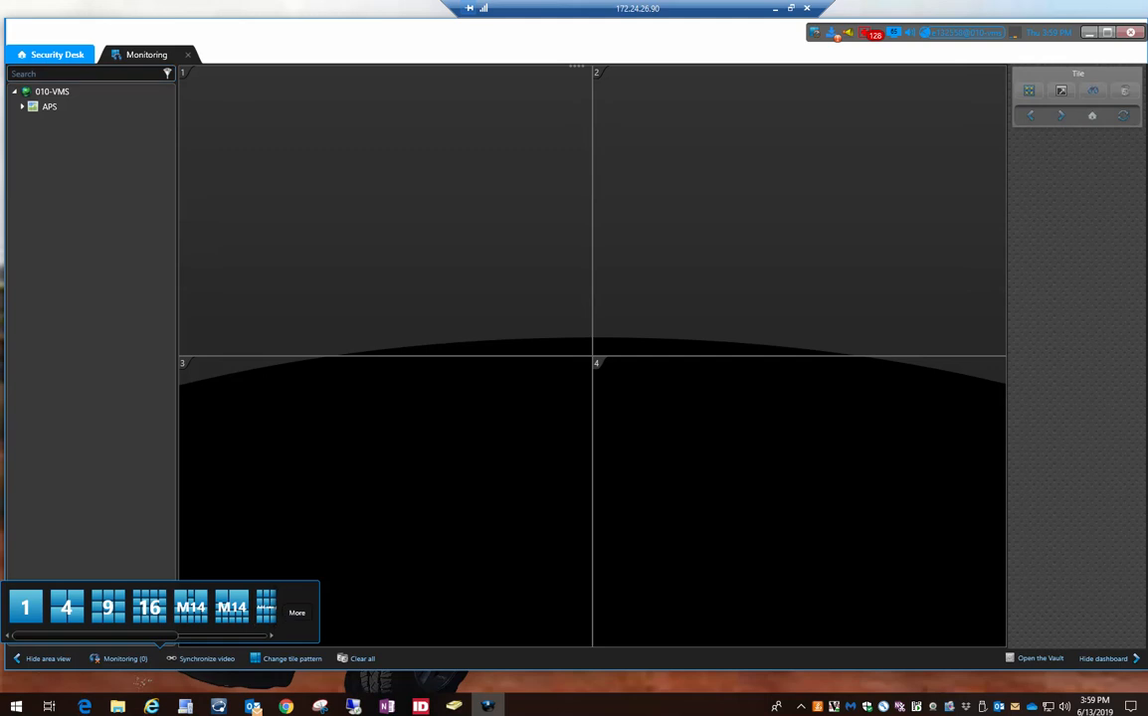
pyautogui.click(297, 612)
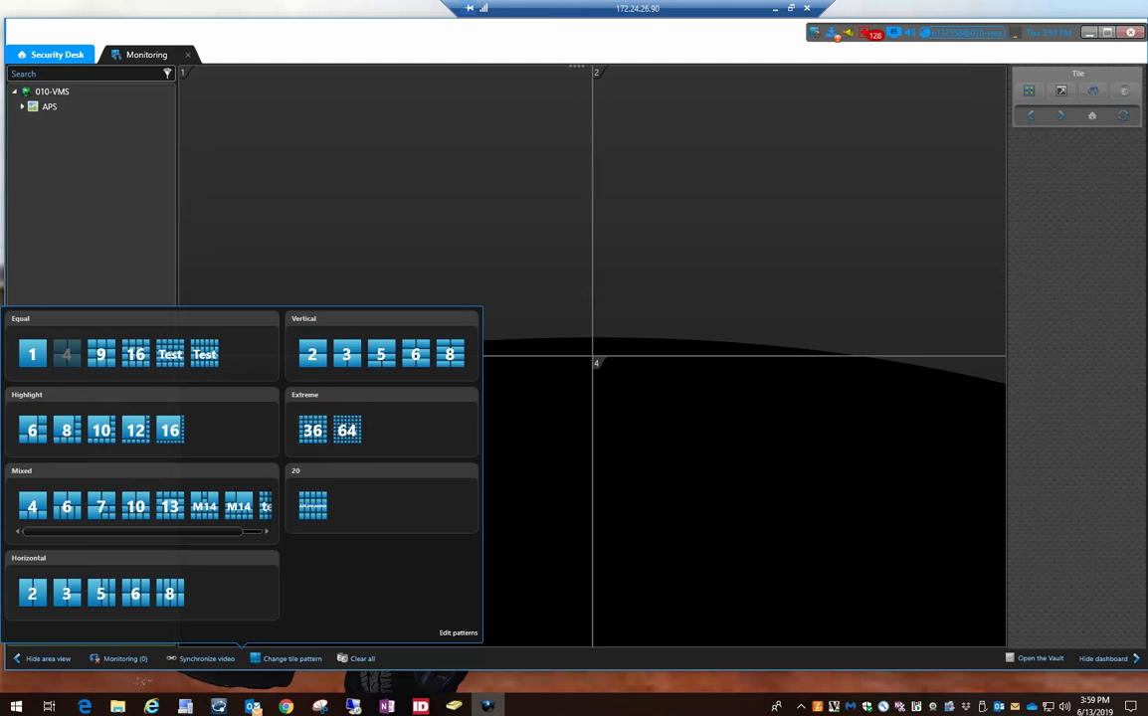
pyautogui.click(458, 632)
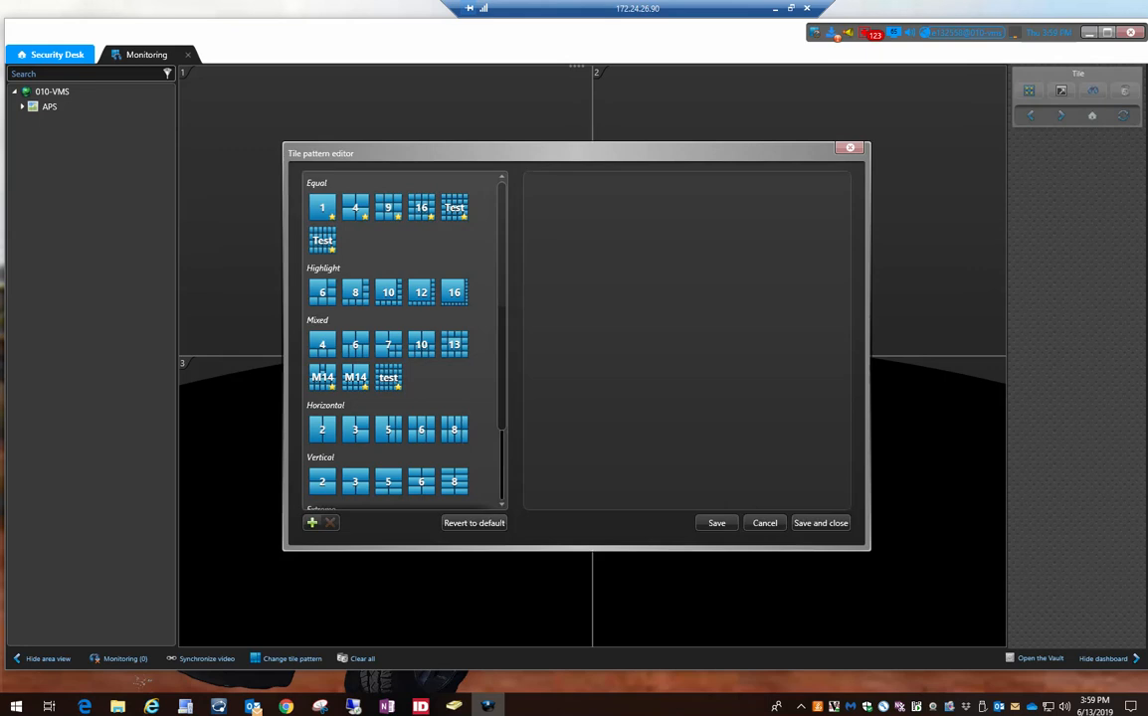
# Add a new tile pattern with 4 rows and 5 columns.
pyautogui.click(311, 522)
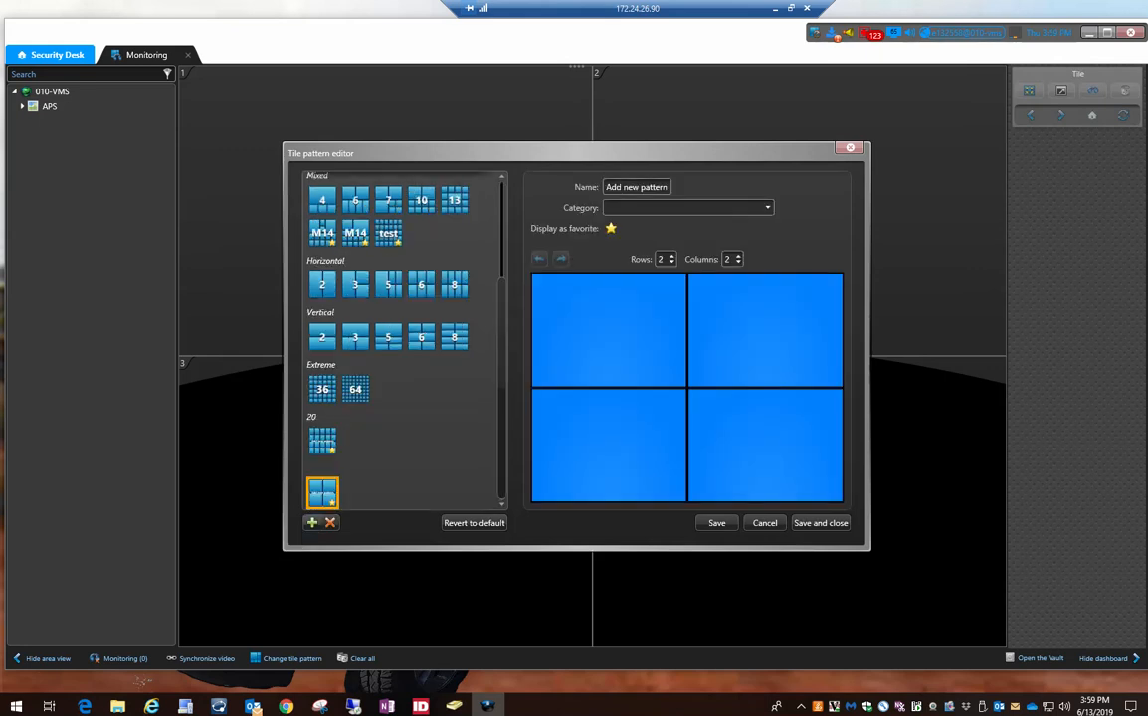
pyautogui.click(672, 256)
pyautogui.click(671, 255)
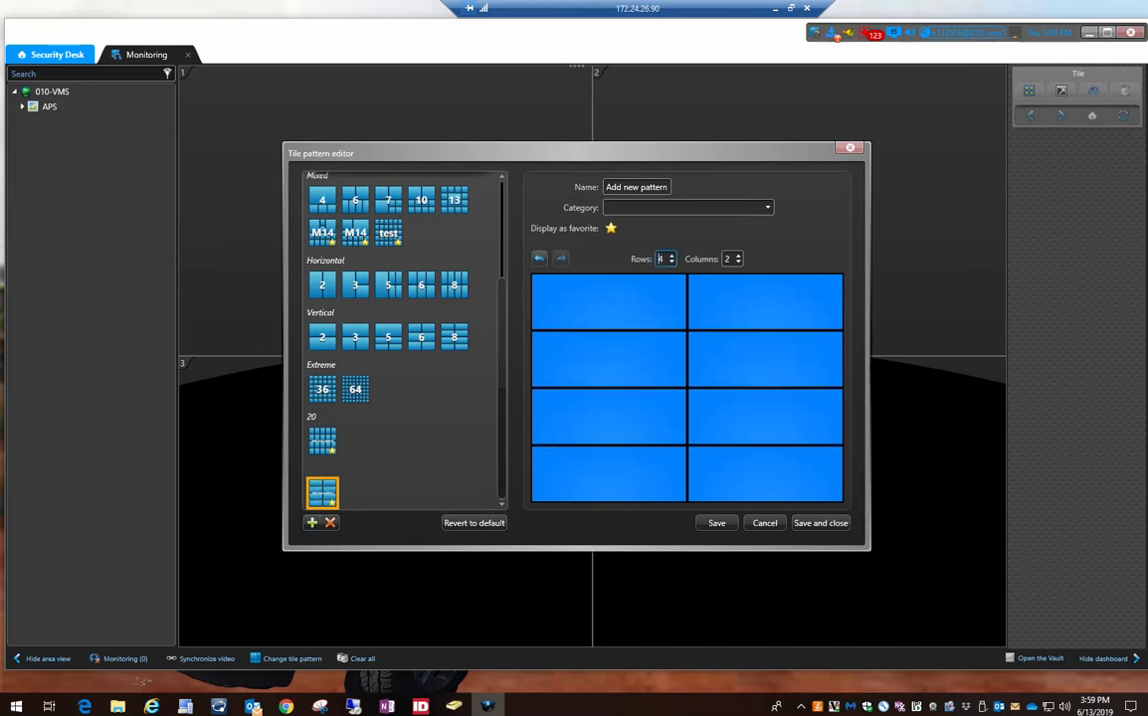
pyautogui.click(738, 255)
pyautogui.click(738, 256)
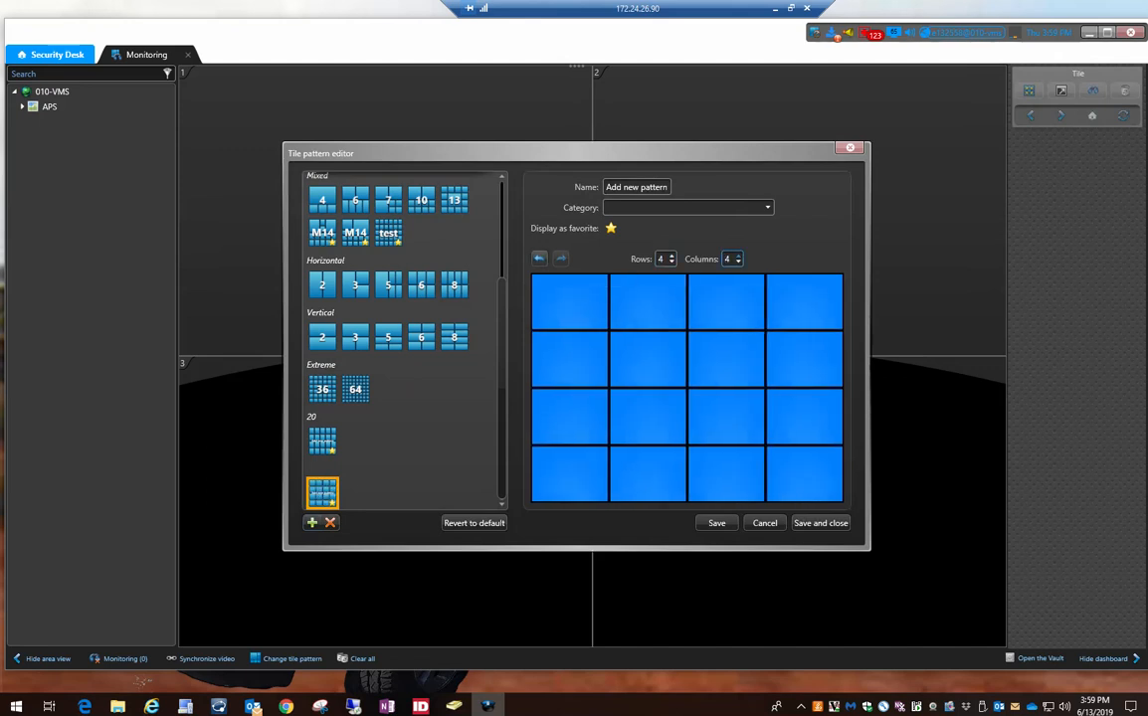
pyautogui.click(738, 256)
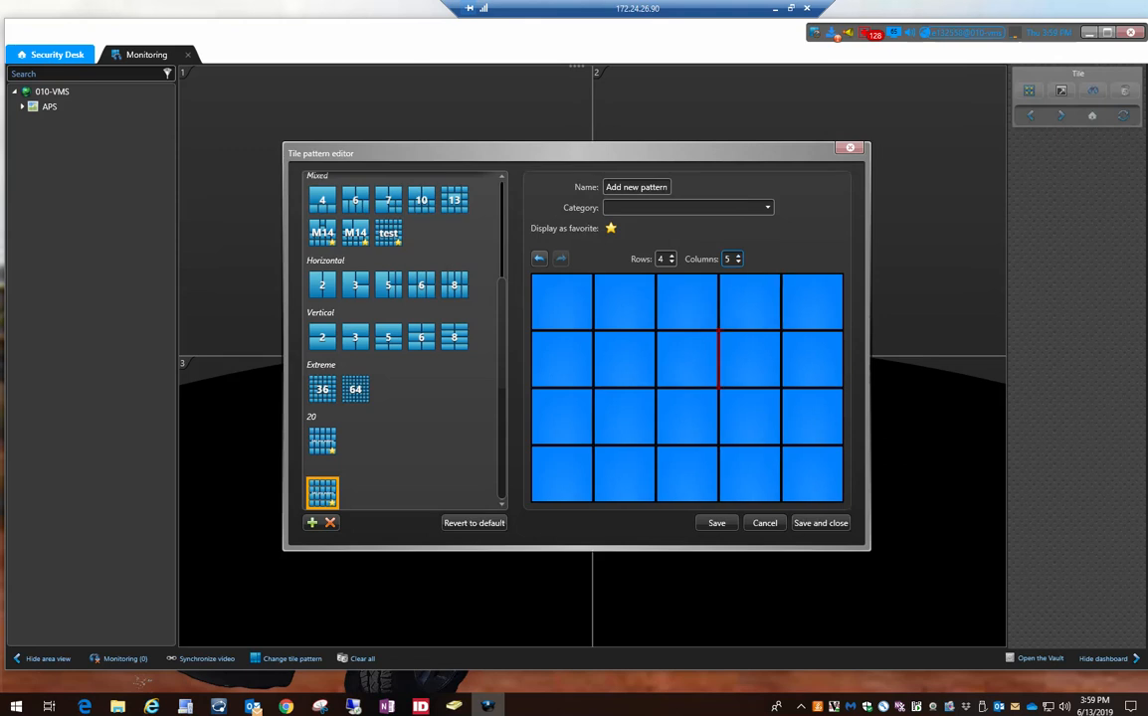
# Merge cells of the new pattern into three 2×2 tiles: upper left, upper middle (columns 3–4) and lower right.
pyautogui.click(686, 330)
pyautogui.click(718, 301)
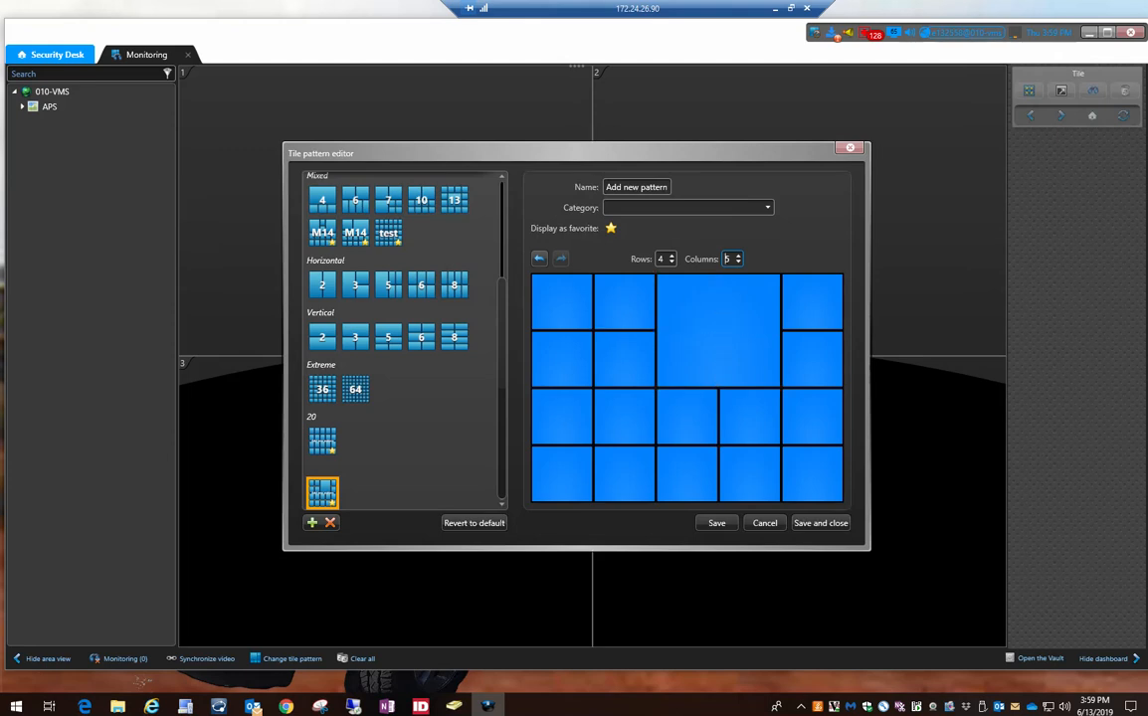
pyautogui.click(561, 329)
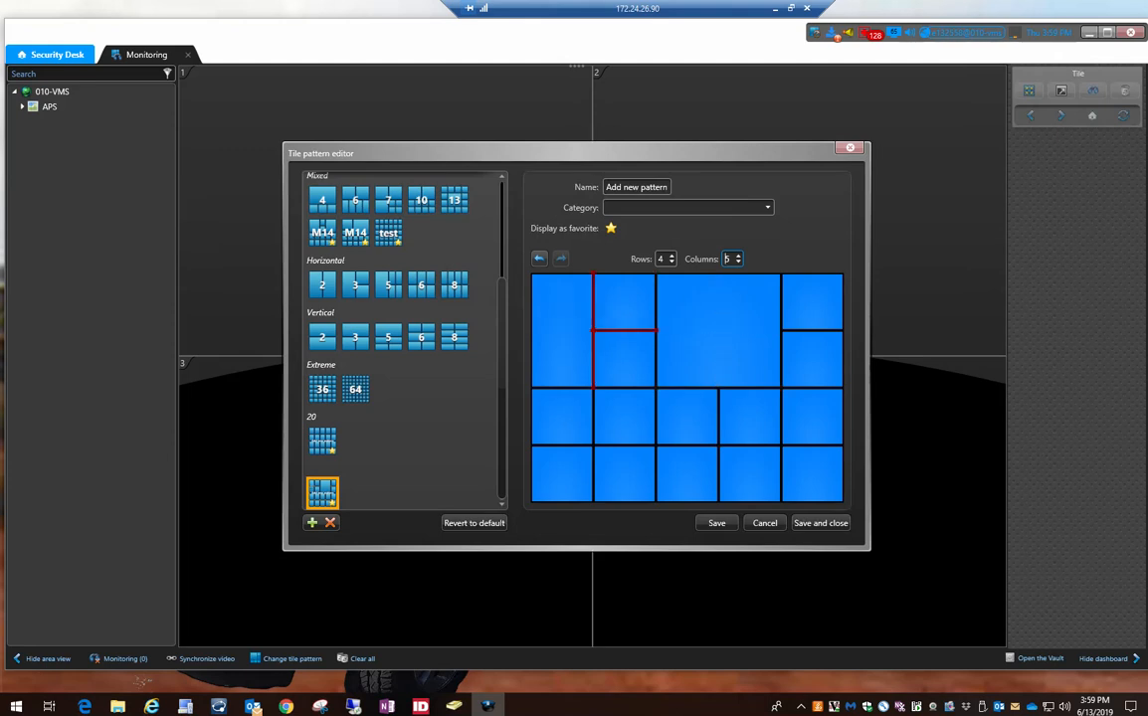
pyautogui.click(594, 329)
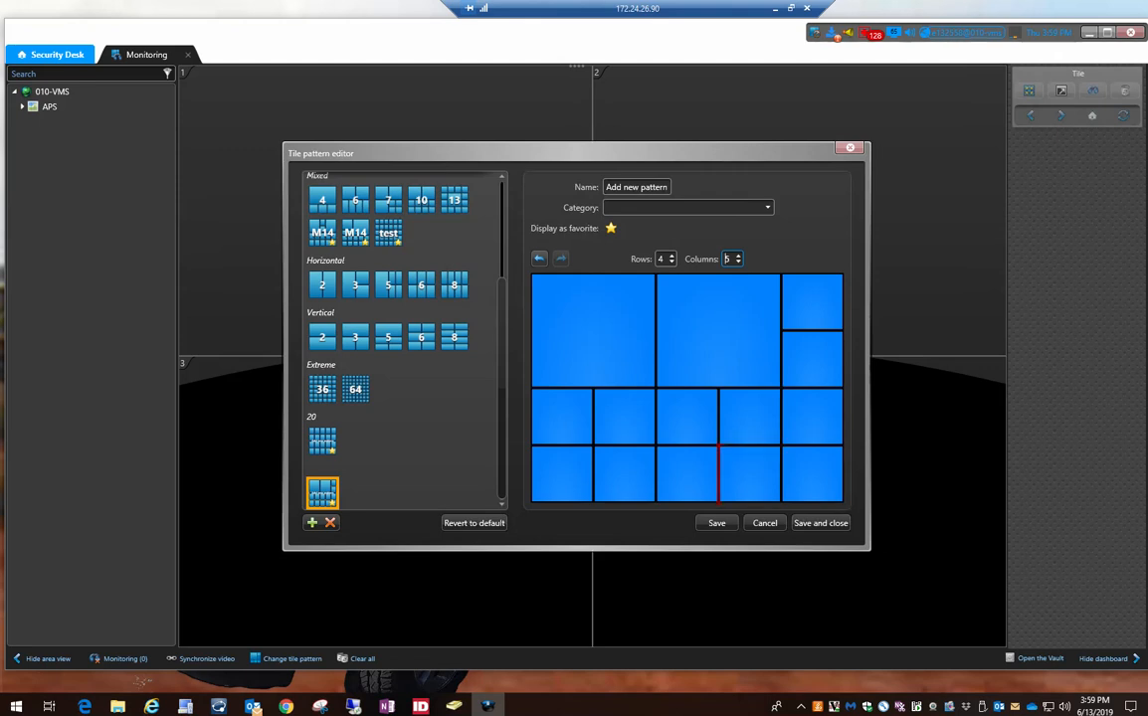
pyautogui.click(749, 444)
pyautogui.click(781, 444)
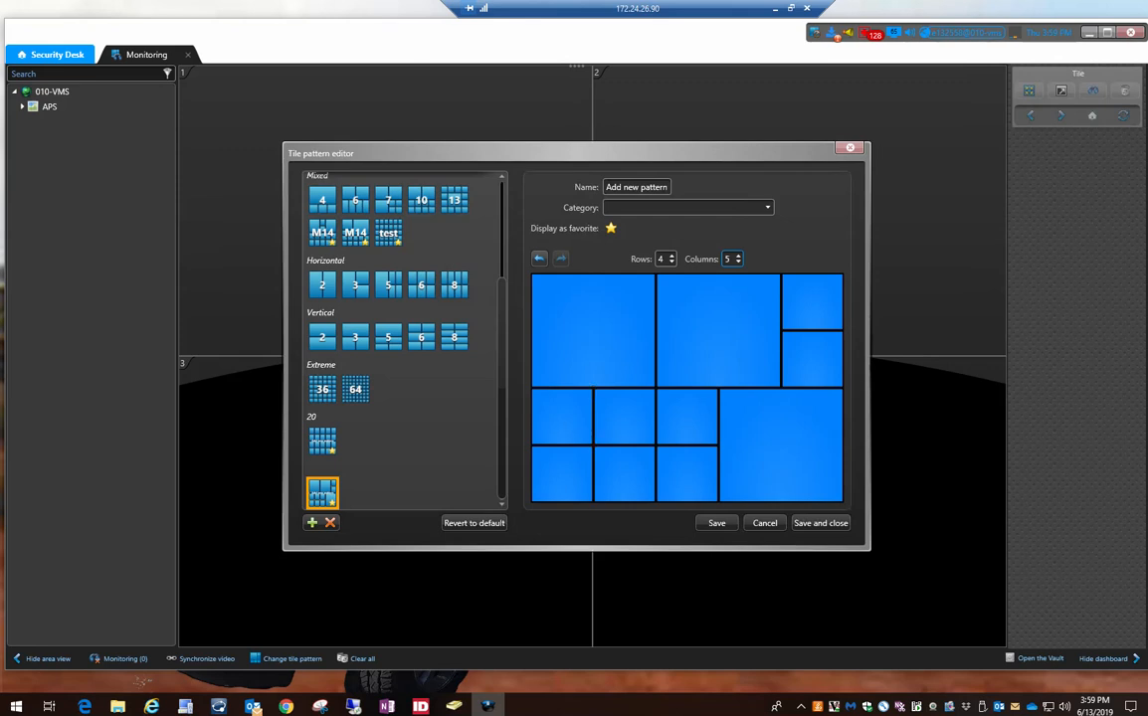
# Split the upper-left 2×2 tile of the pattern back into four single cells.
pyautogui.click(593, 384)
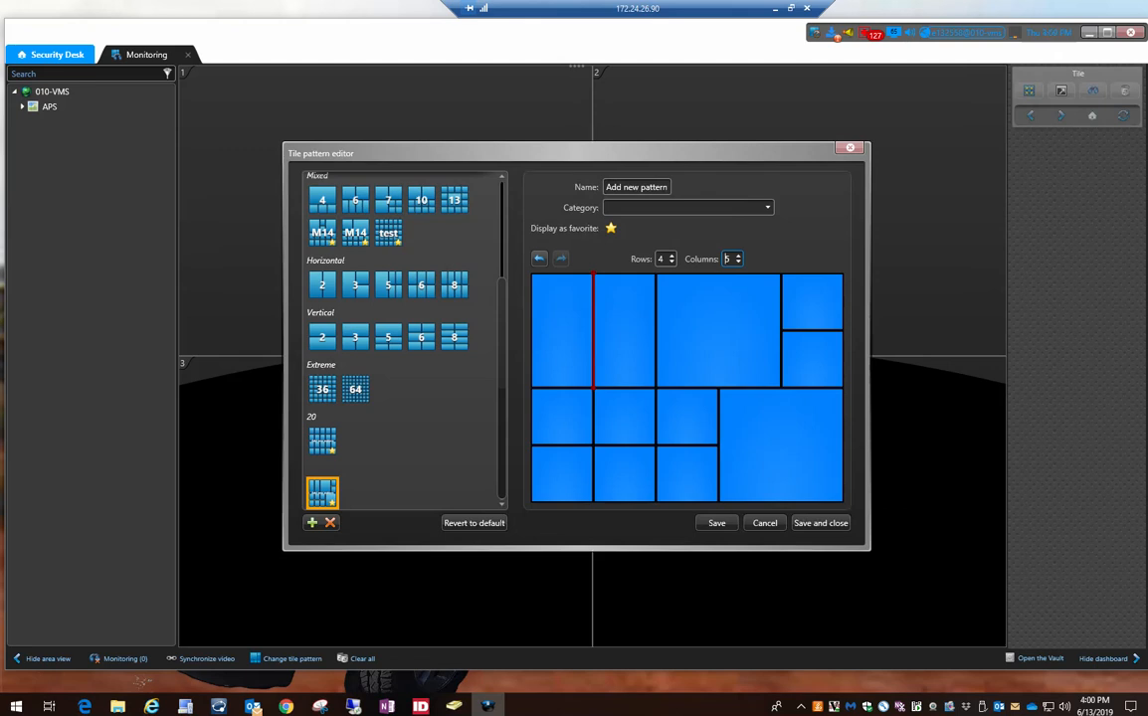
pyautogui.click(624, 329)
pyautogui.click(562, 330)
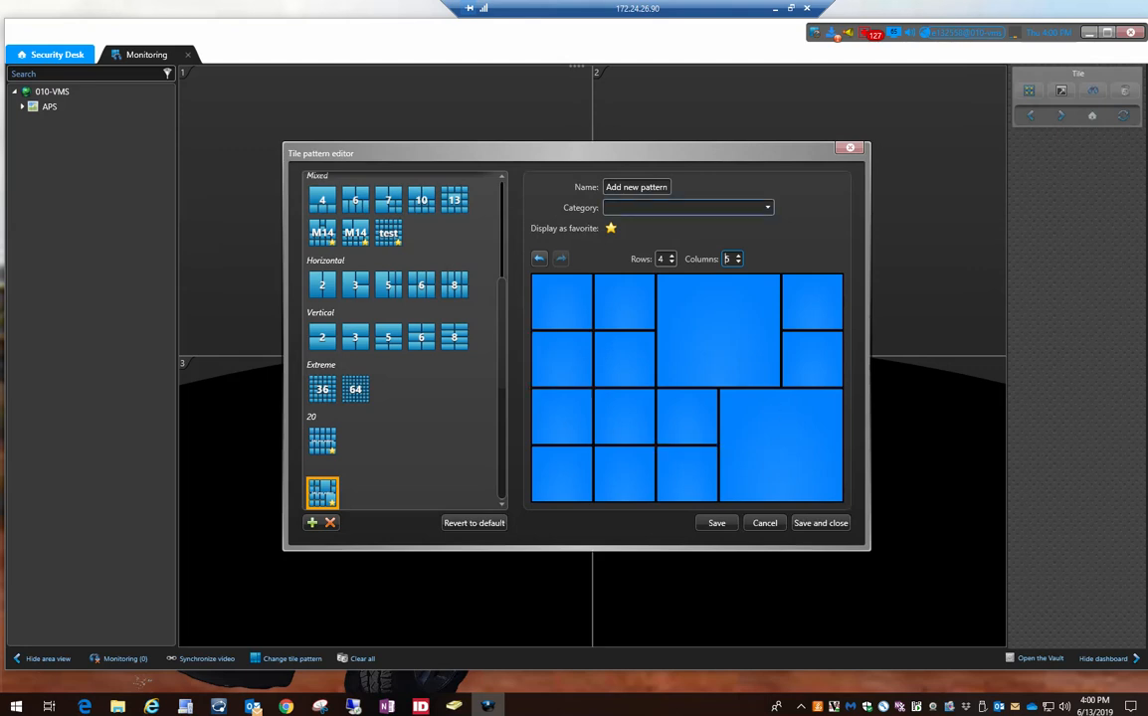
# Name the new pattern test7, check the available categories and leave the editor without saving.
pyautogui.moveTo(667, 187); pyautogui.dragTo(604, 185)
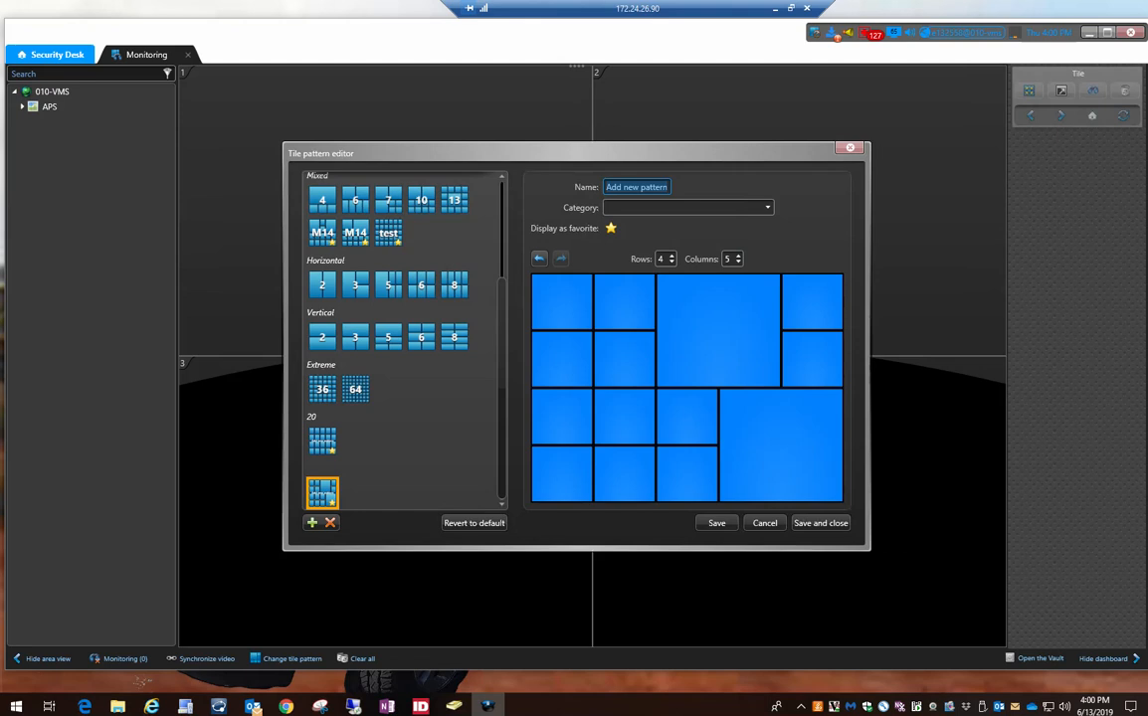
pyautogui.write('test7')
pyautogui.click(766, 207)
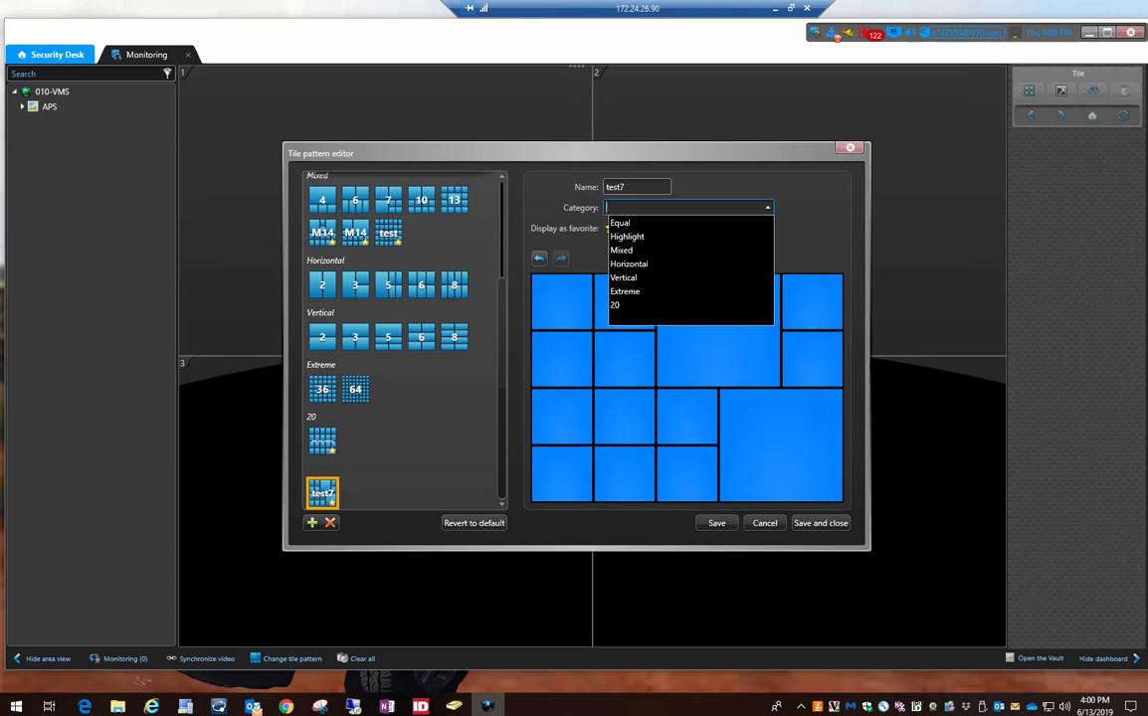
pyautogui.press('Escape')
pyautogui.press('Escape')
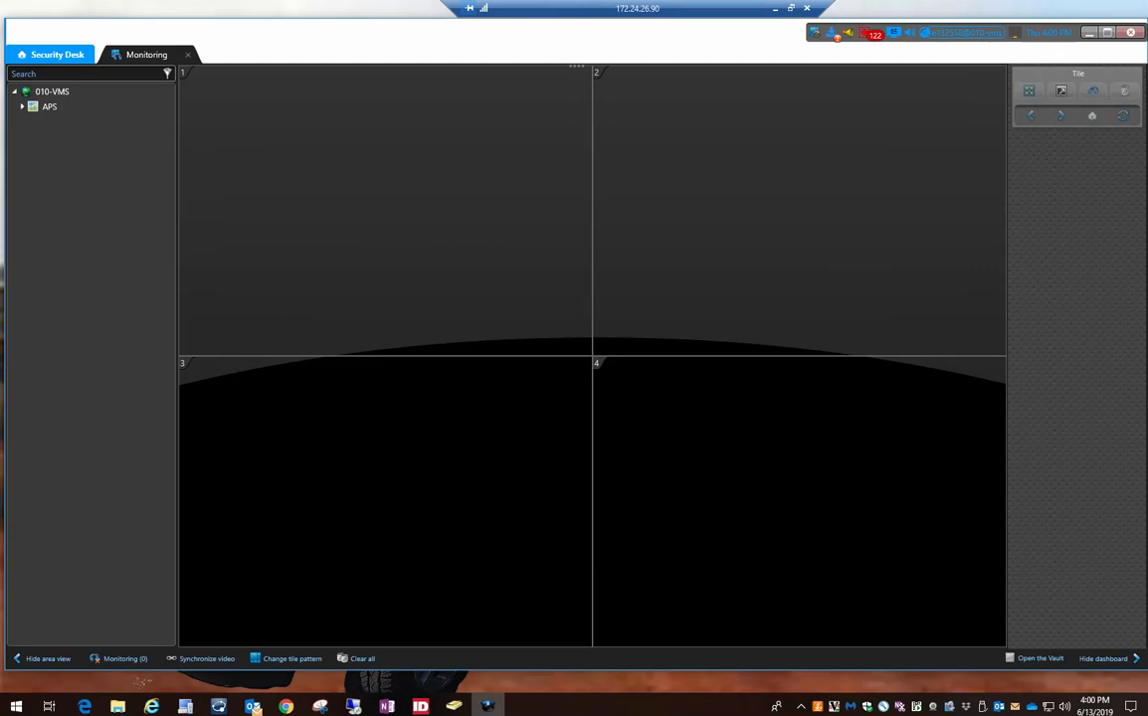
# Switch the Monitoring task to the 16-tile pattern and expand the area tree through APS, ES and 213-Alvarado to 213-Cameras.
pyautogui.click(288, 658)
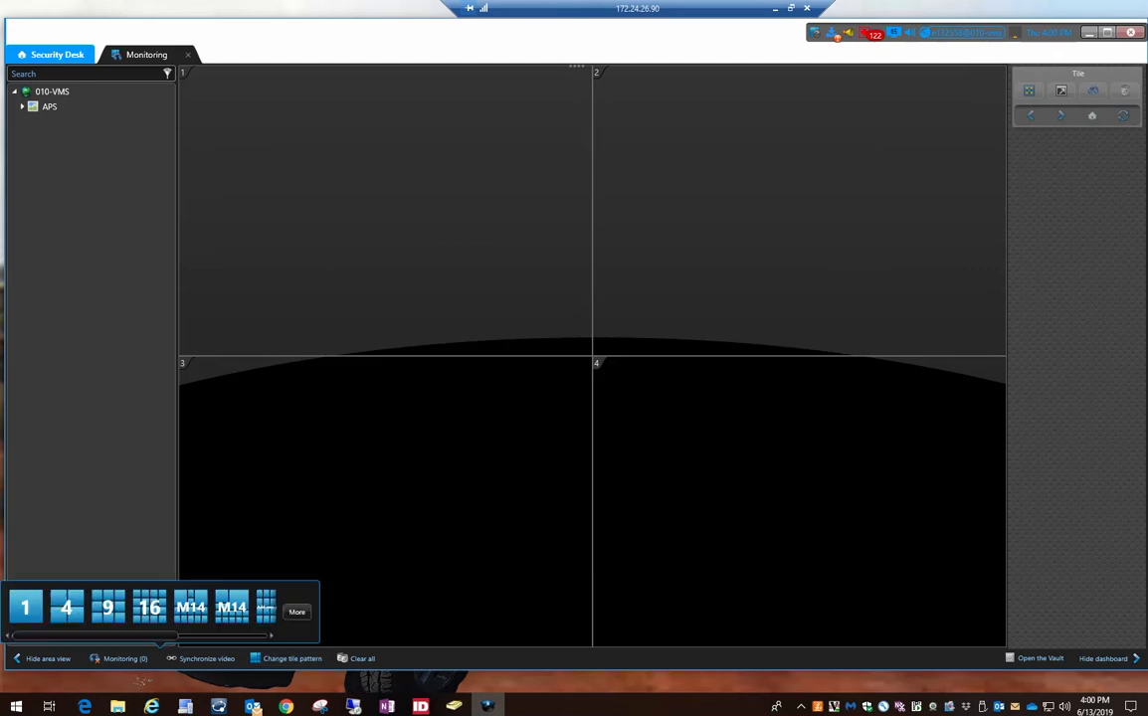
pyautogui.click(149, 607)
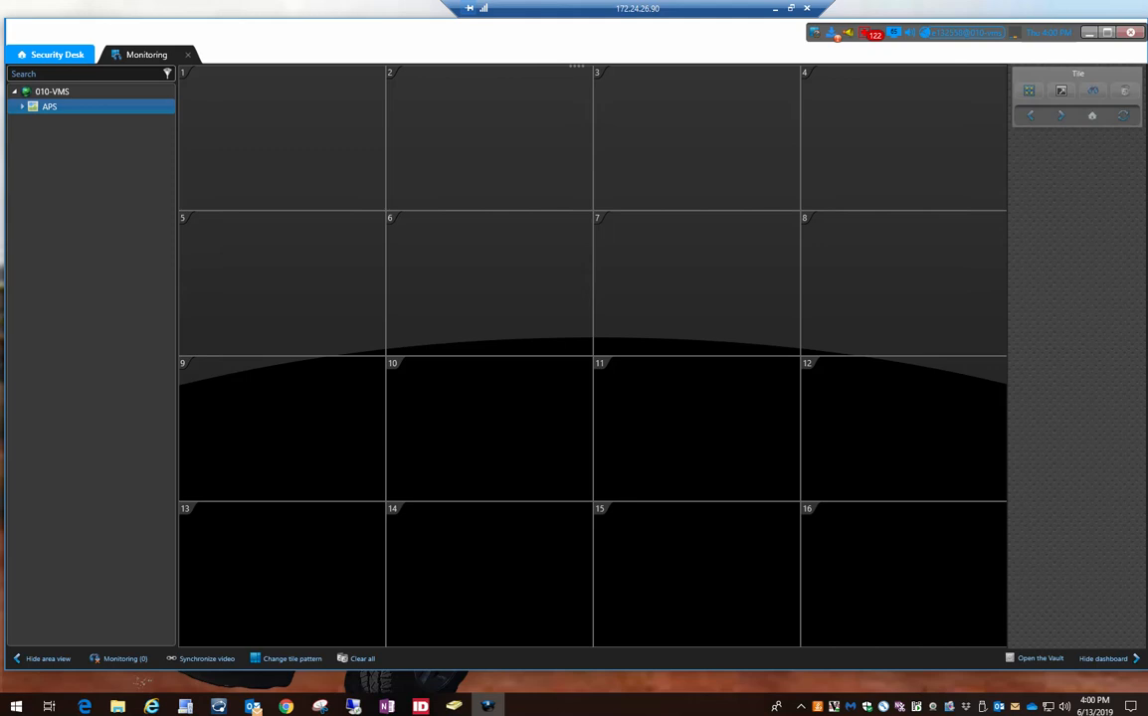
pyautogui.click(22, 107)
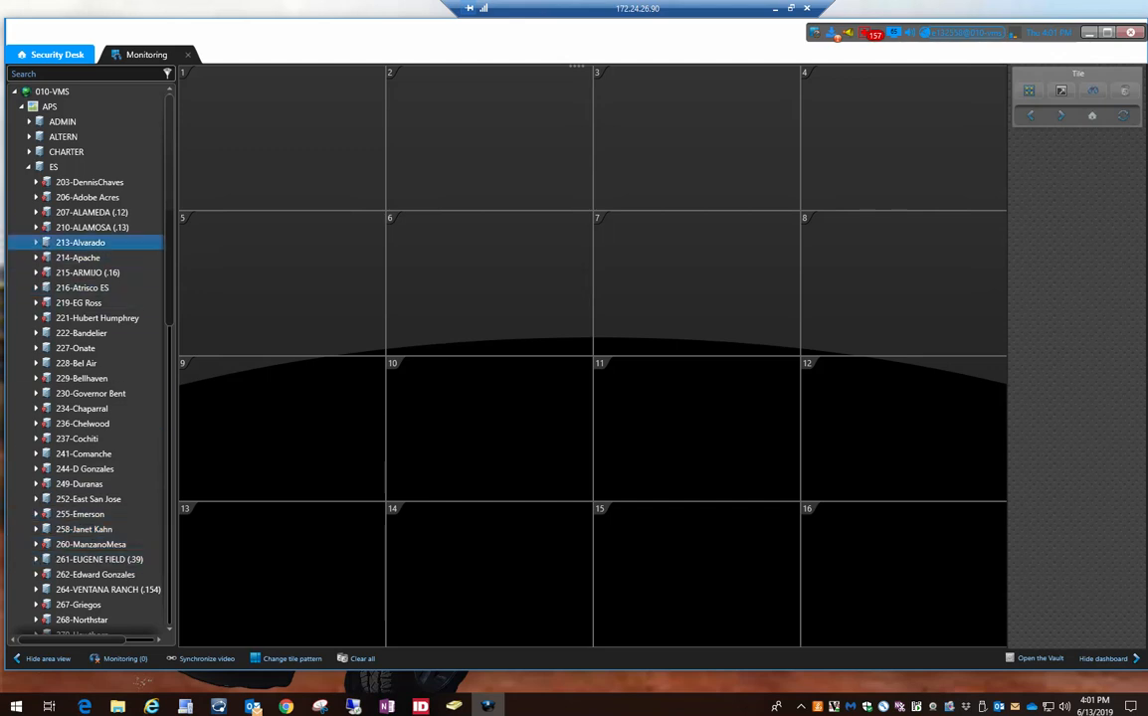
pyautogui.click(36, 243)
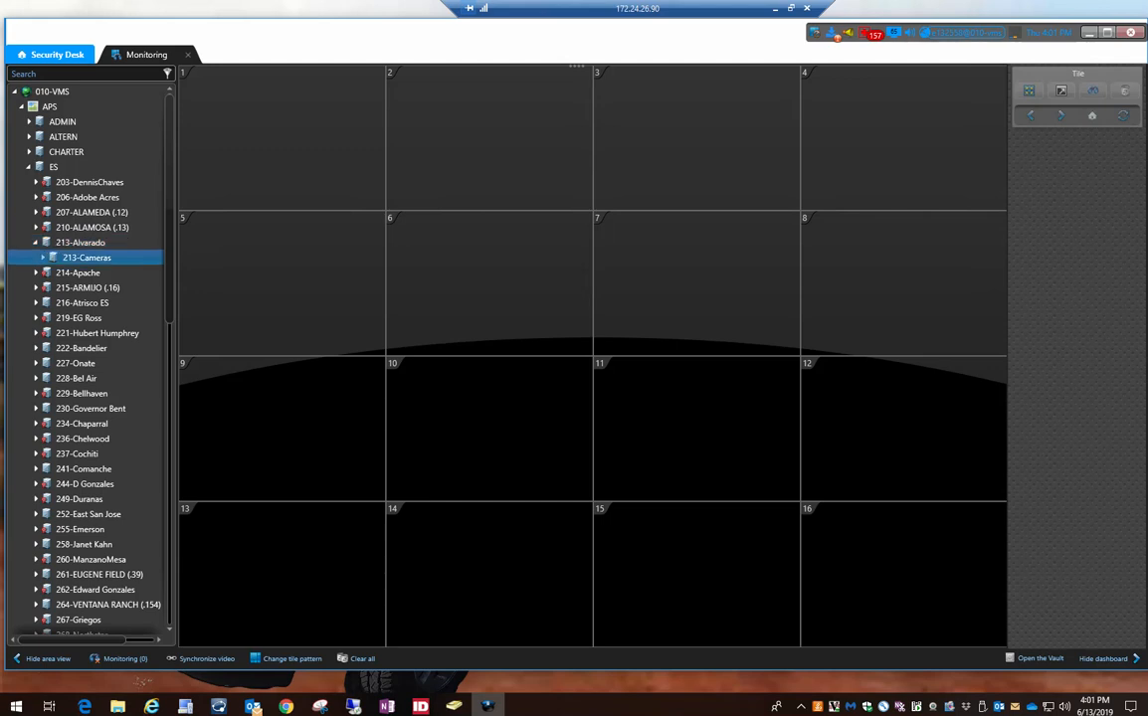
pyautogui.click(42, 258)
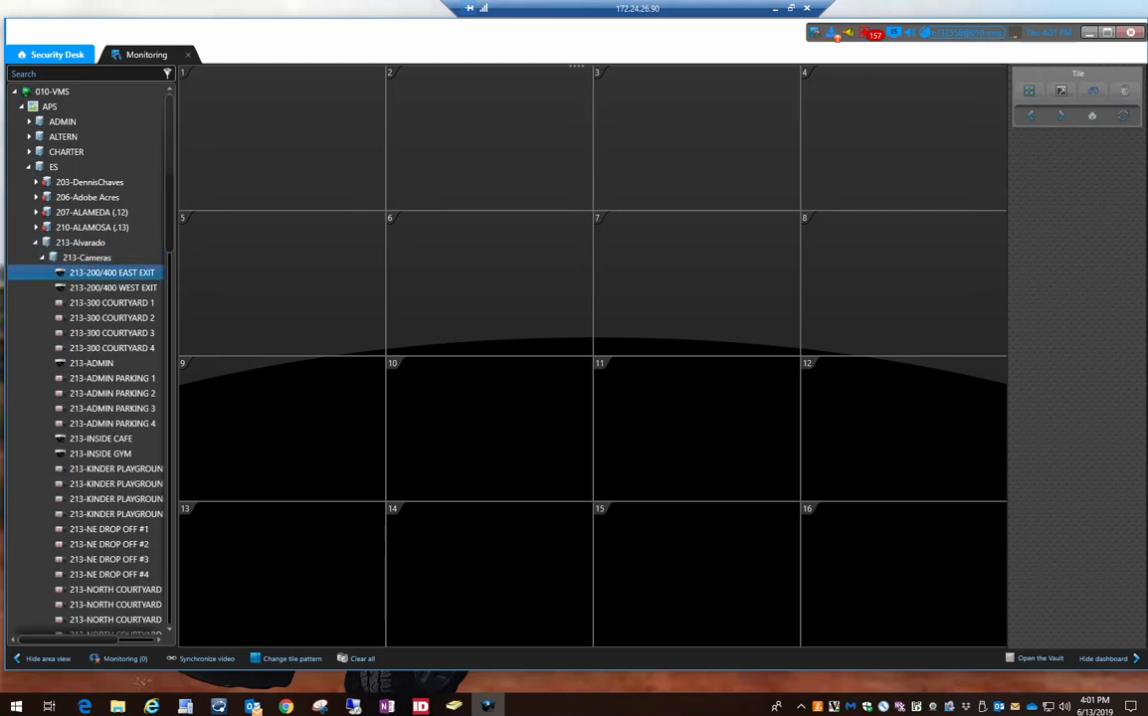
pyautogui.scroll(-4, 109, 597)
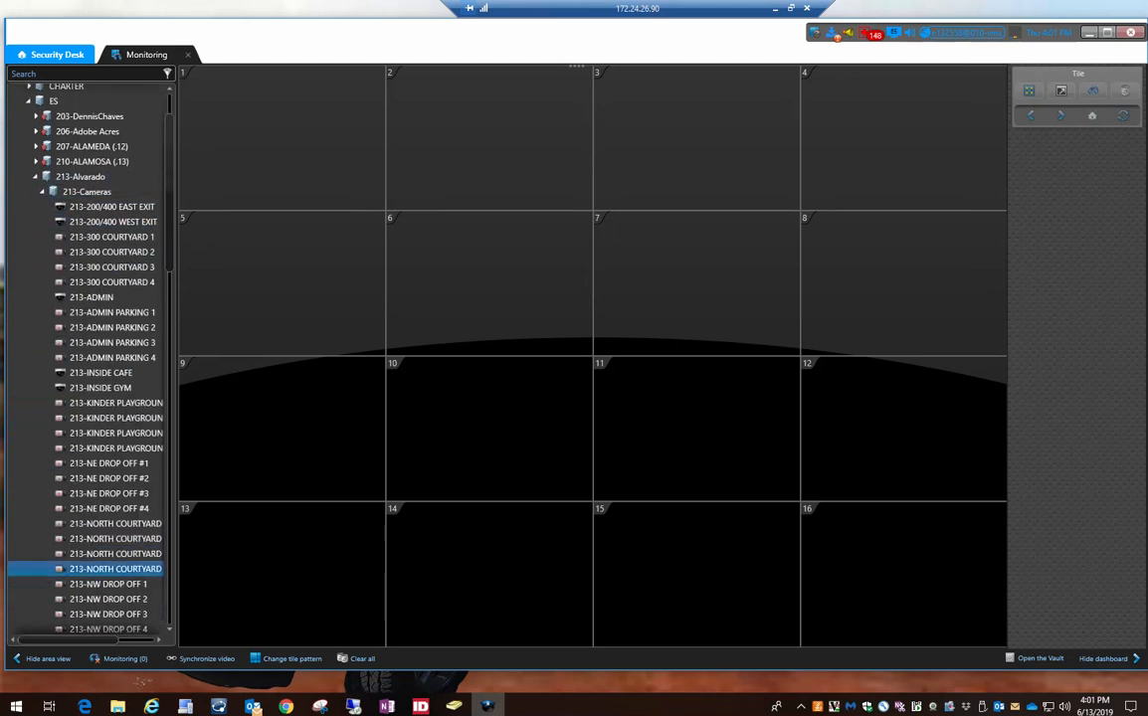
pyautogui.scroll(-4, 89, 599)
pyautogui.scroll(7, 89, 592)
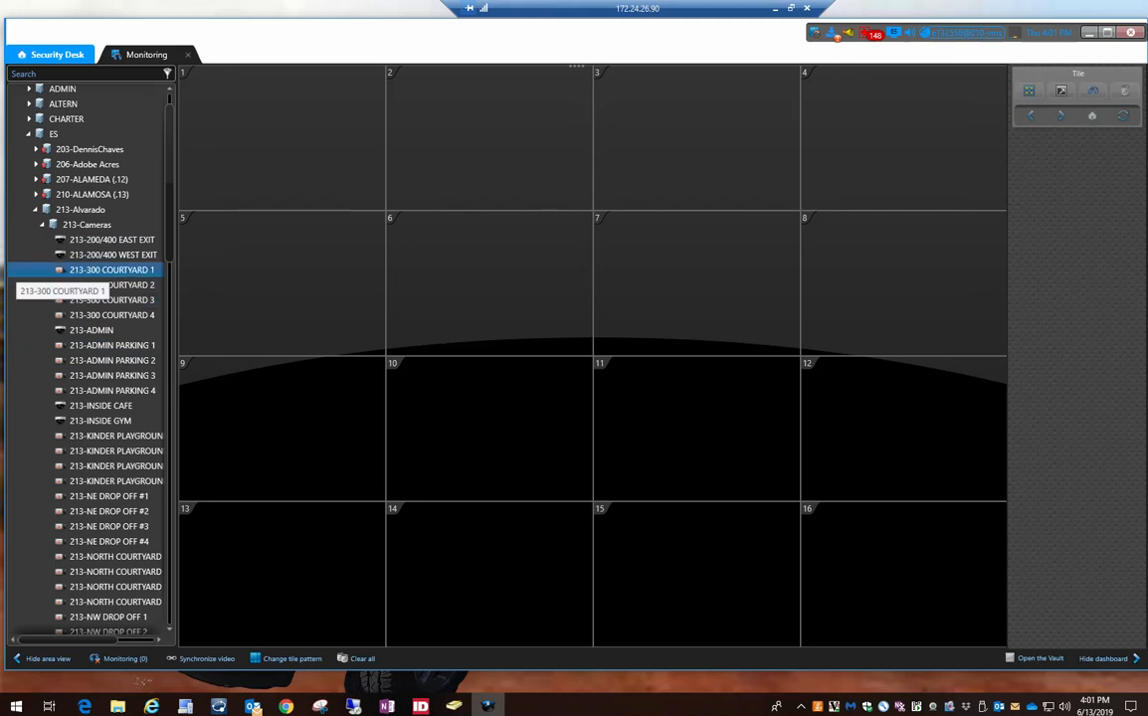
# Display the cameras 213-300 COURTYARD 1 to 4 in tiles 1 to 4.
pyautogui.click(100, 269)
pyautogui.doubleClick(111, 270)
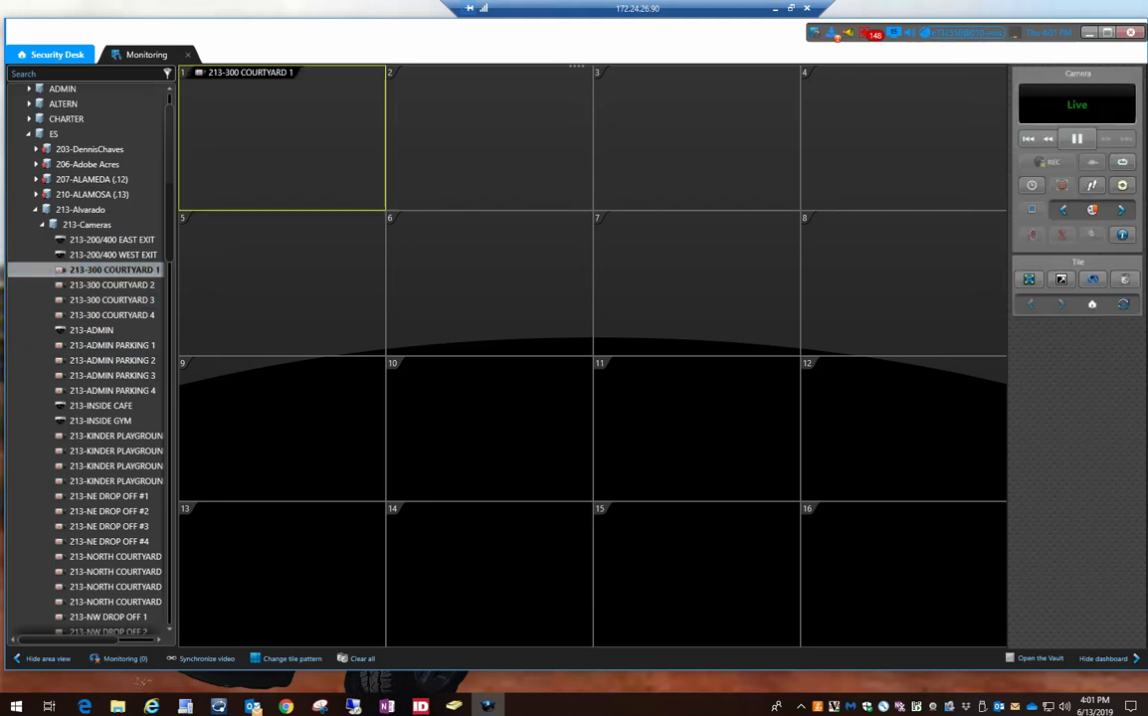
pyautogui.doubleClick(112, 285)
pyautogui.doubleClick(111, 300)
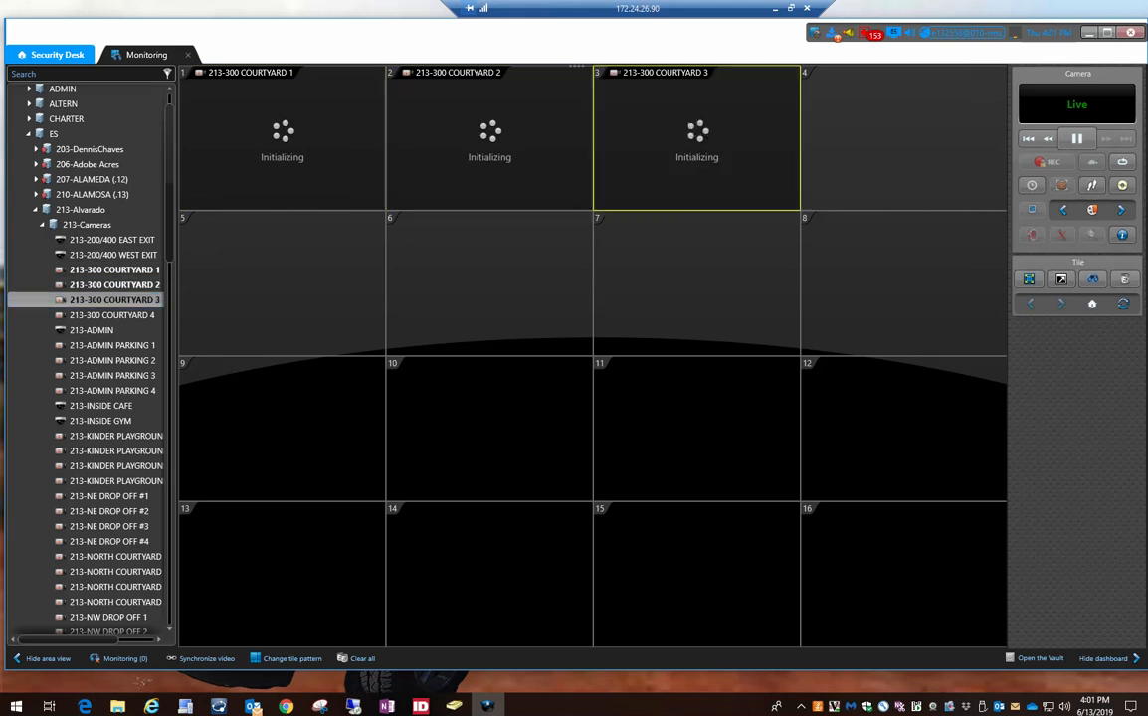
pyautogui.click(111, 315)
pyautogui.doubleClick(111, 316)
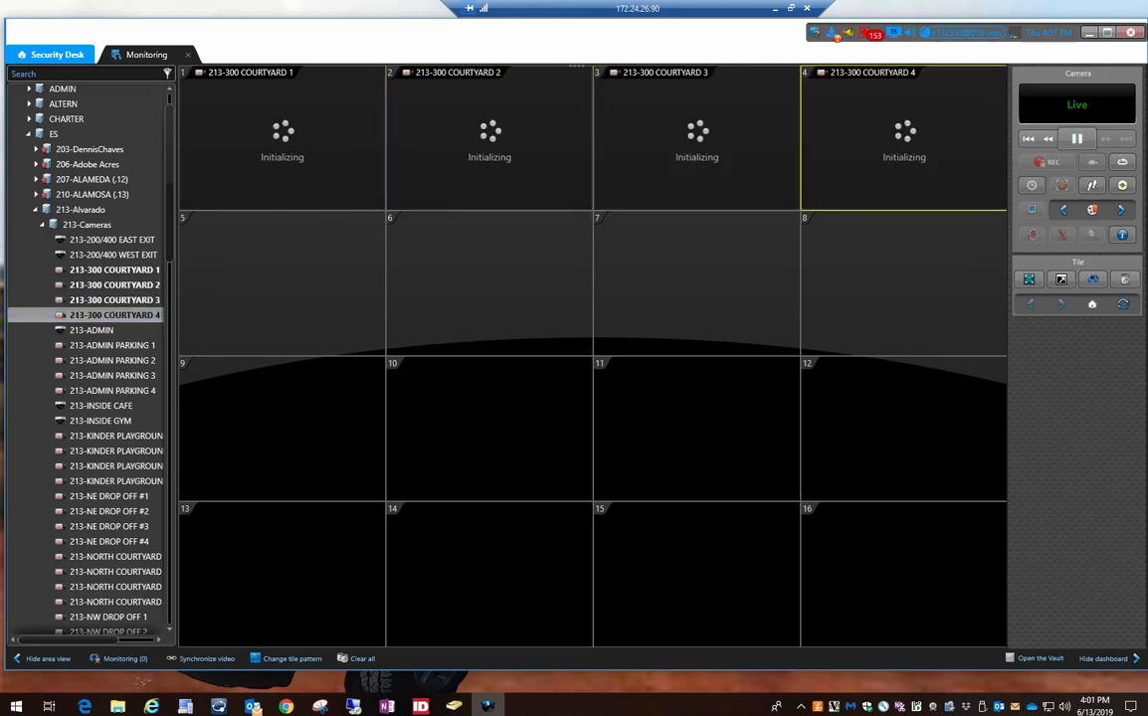
# Place the 213-ADMIN PARKING cameras in the third row: camera 2 in tile 9, 3 in tile 10, 1 in tile 11 and 4 in tile 12.
pyautogui.click(112, 345)
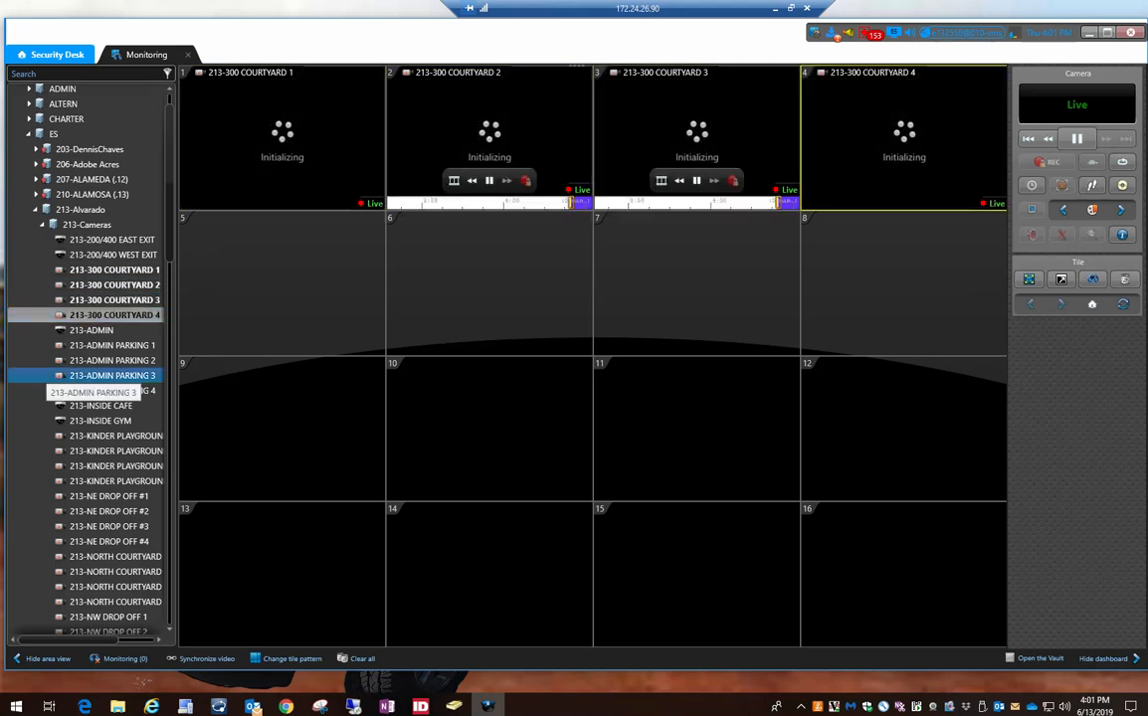
pyautogui.moveTo(112, 346); pyautogui.dragTo(691, 423)
pyautogui.click(40, 360)
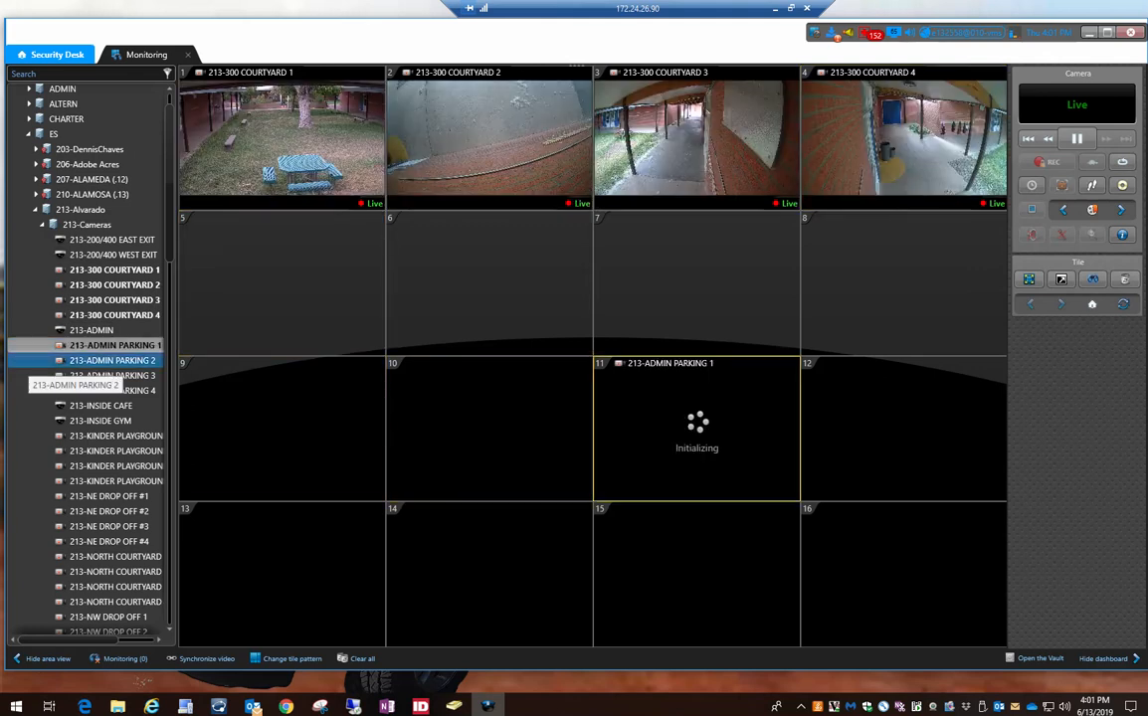
pyautogui.moveTo(100, 361); pyautogui.dragTo(282, 422)
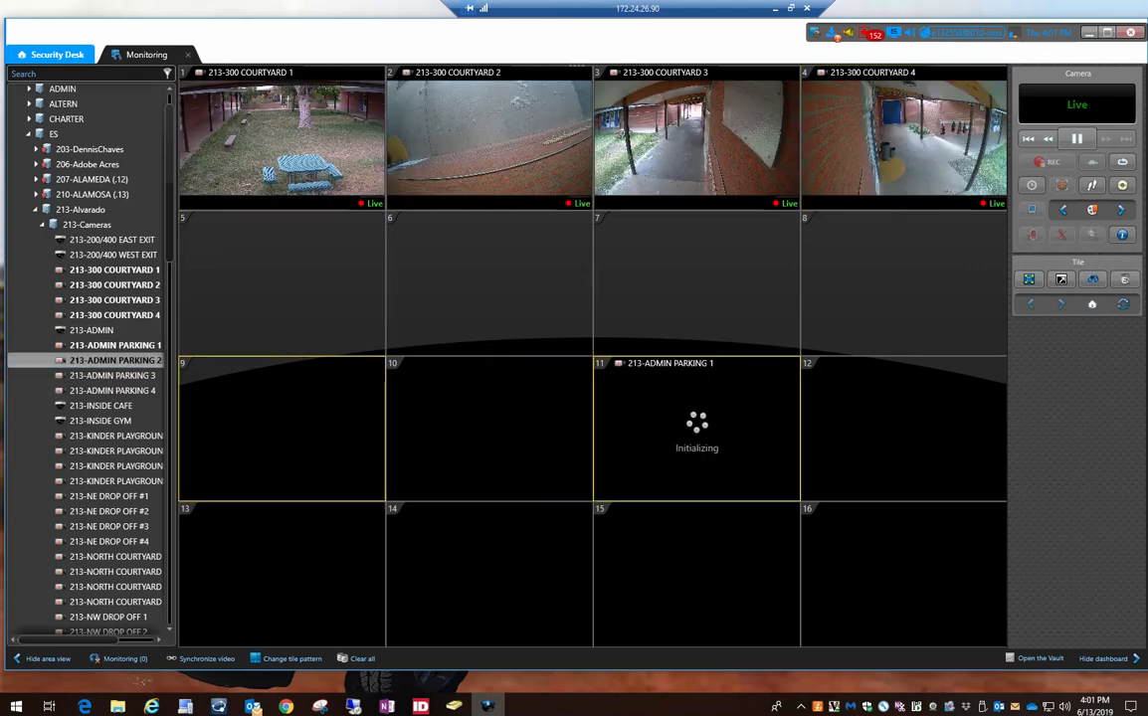
pyautogui.moveTo(111, 376); pyautogui.dragTo(487, 427)
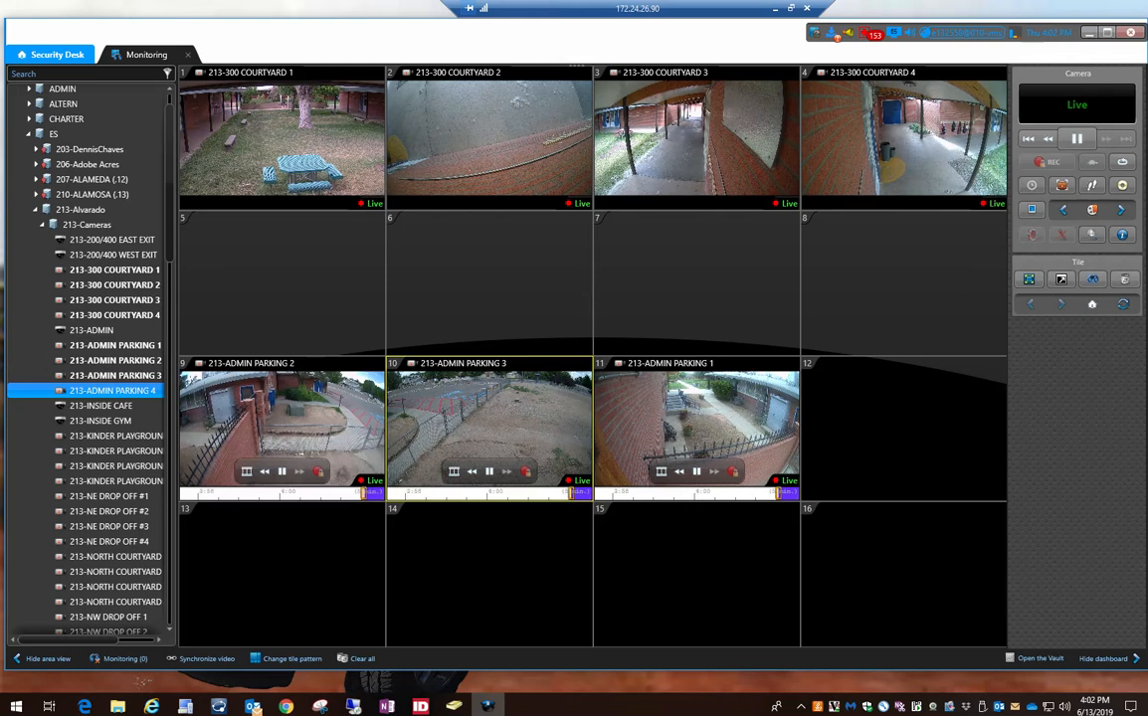
pyautogui.doubleClick(112, 390)
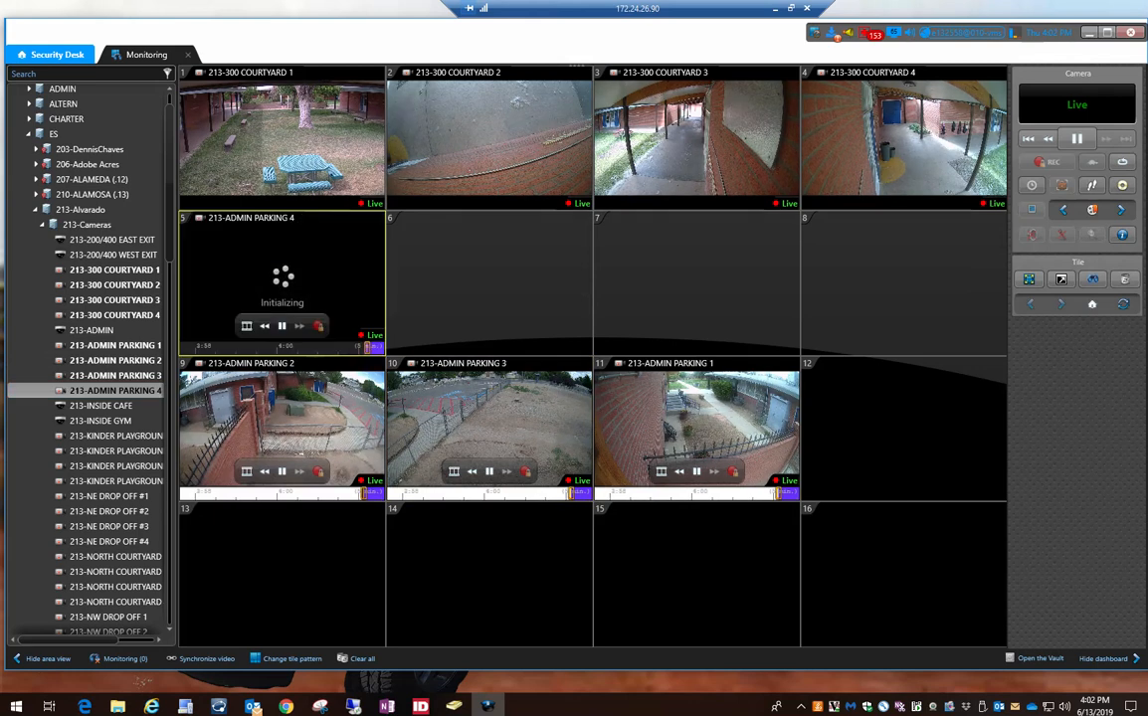
pyautogui.moveTo(250, 218); pyautogui.dragTo(903, 429)
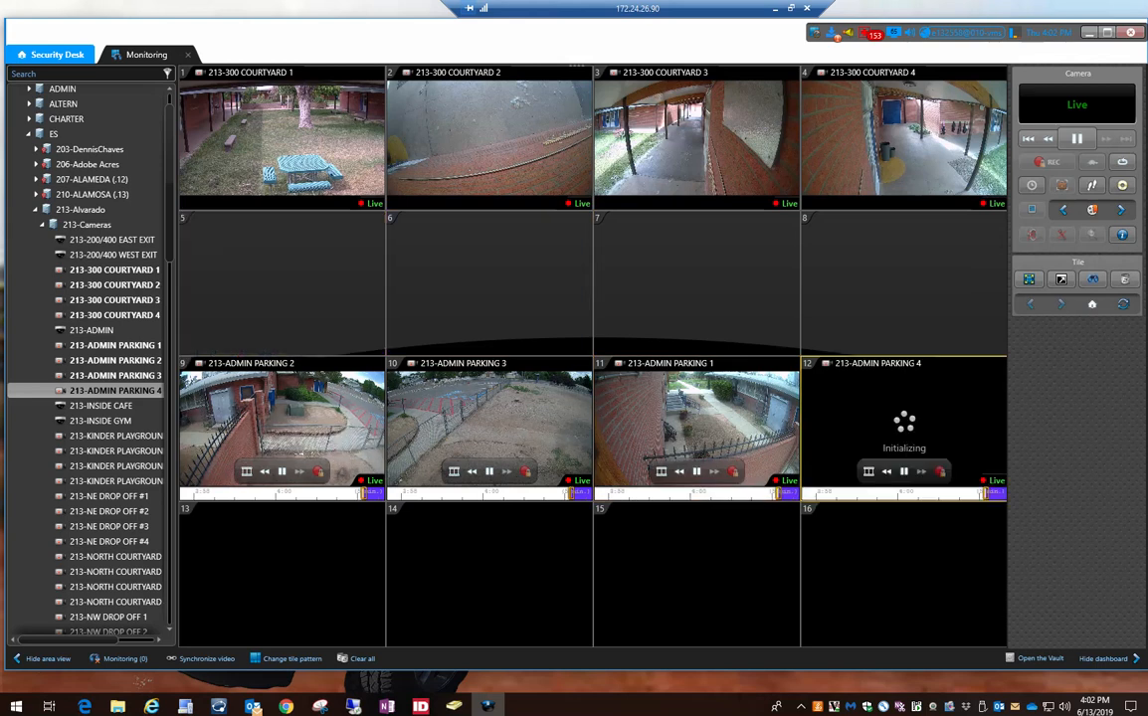
# Move the four 213-ADMIN PARKING cameras up to tiles 5 to 8, arranged in order from 1 to 4.
pyautogui.moveTo(251, 364); pyautogui.dragTo(260, 308)
pyautogui.moveTo(283, 423); pyautogui.dragTo(282, 288)
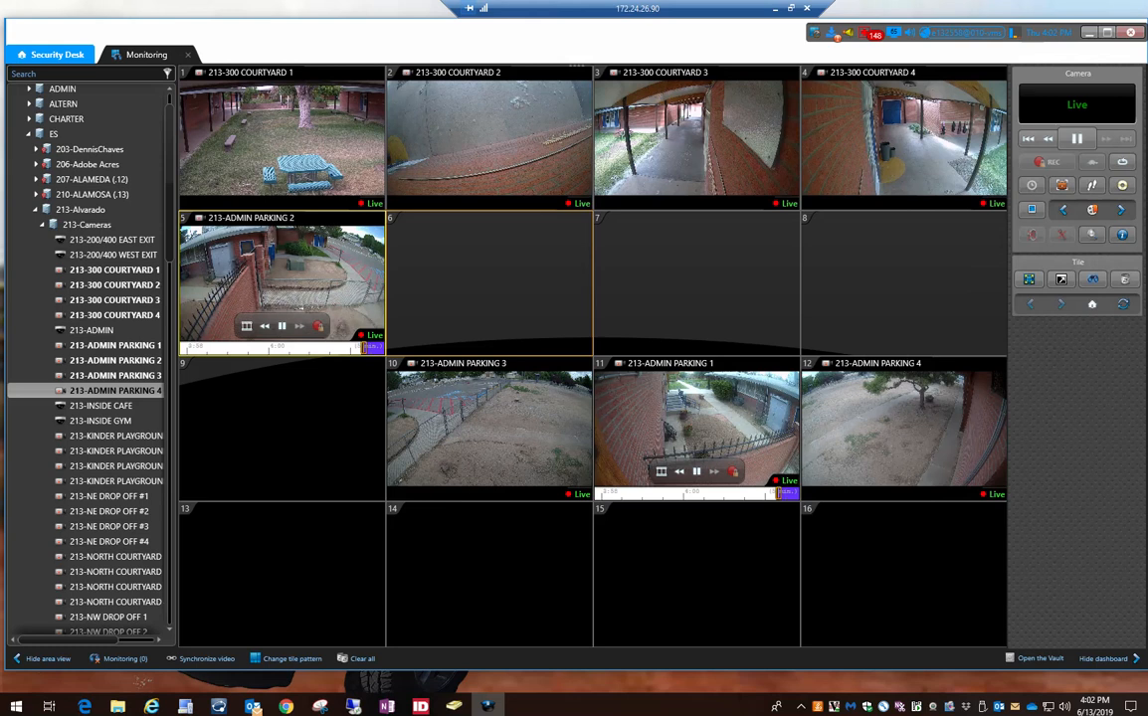
pyautogui.moveTo(283, 288); pyautogui.dragTo(489, 288)
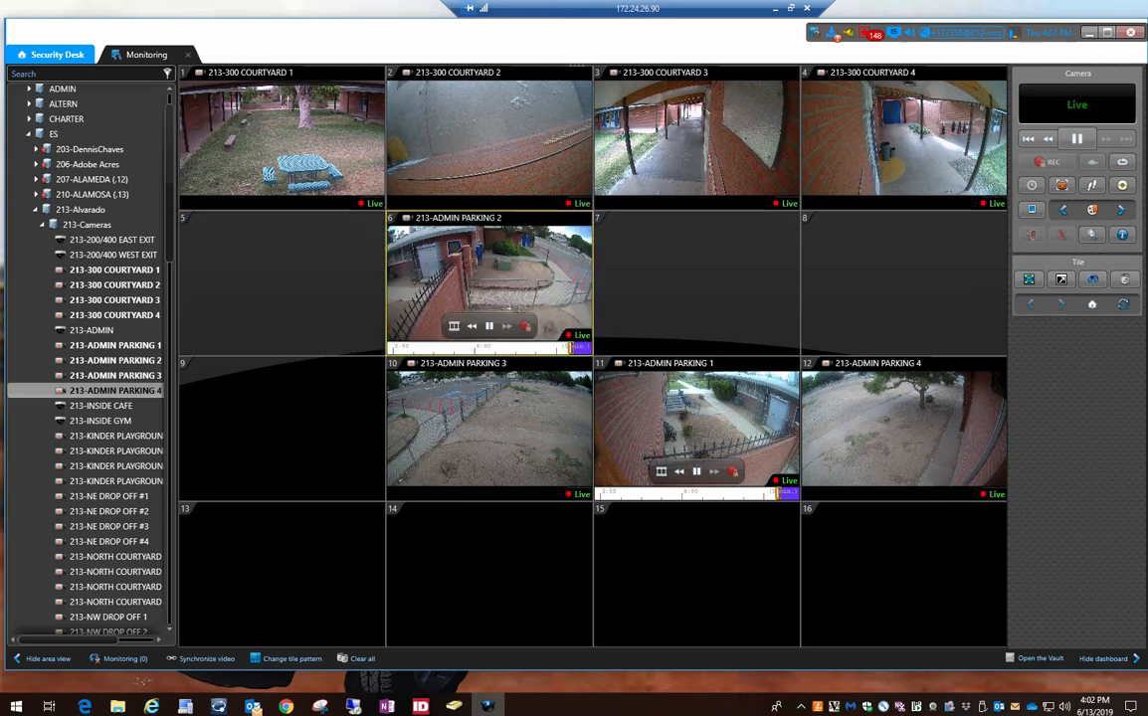
pyautogui.moveTo(696, 423); pyautogui.dragTo(282, 289)
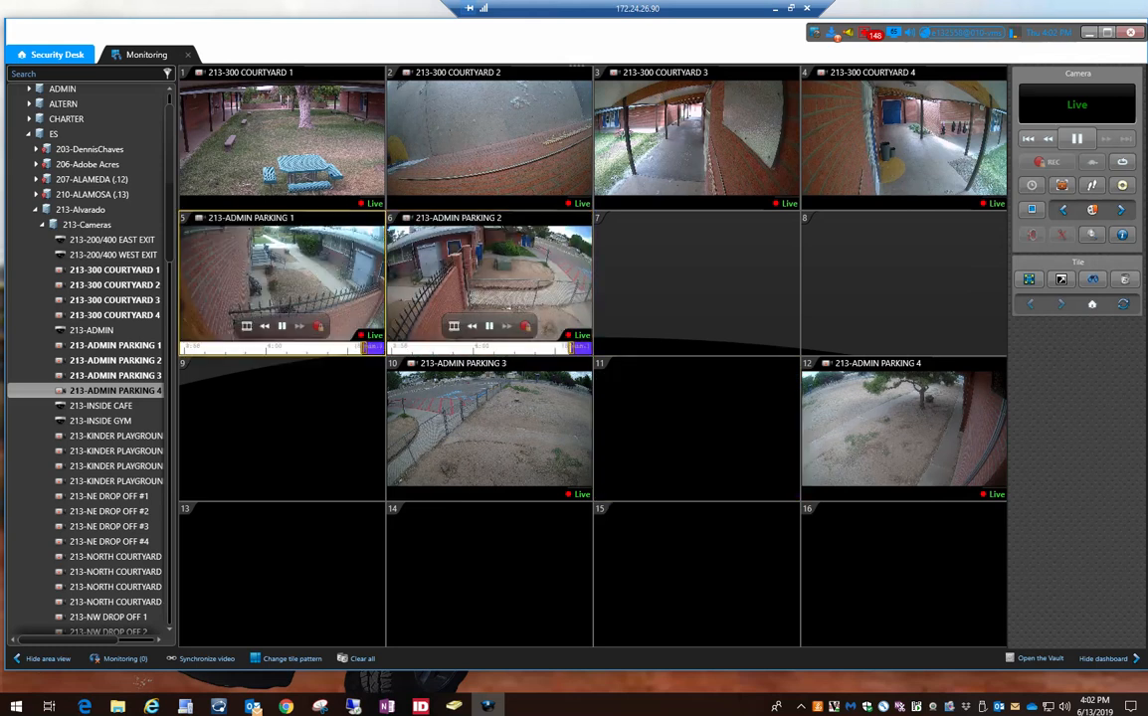
pyautogui.moveTo(489, 427); pyautogui.dragTo(696, 283)
pyautogui.moveTo(891, 434); pyautogui.dragTo(899, 283)
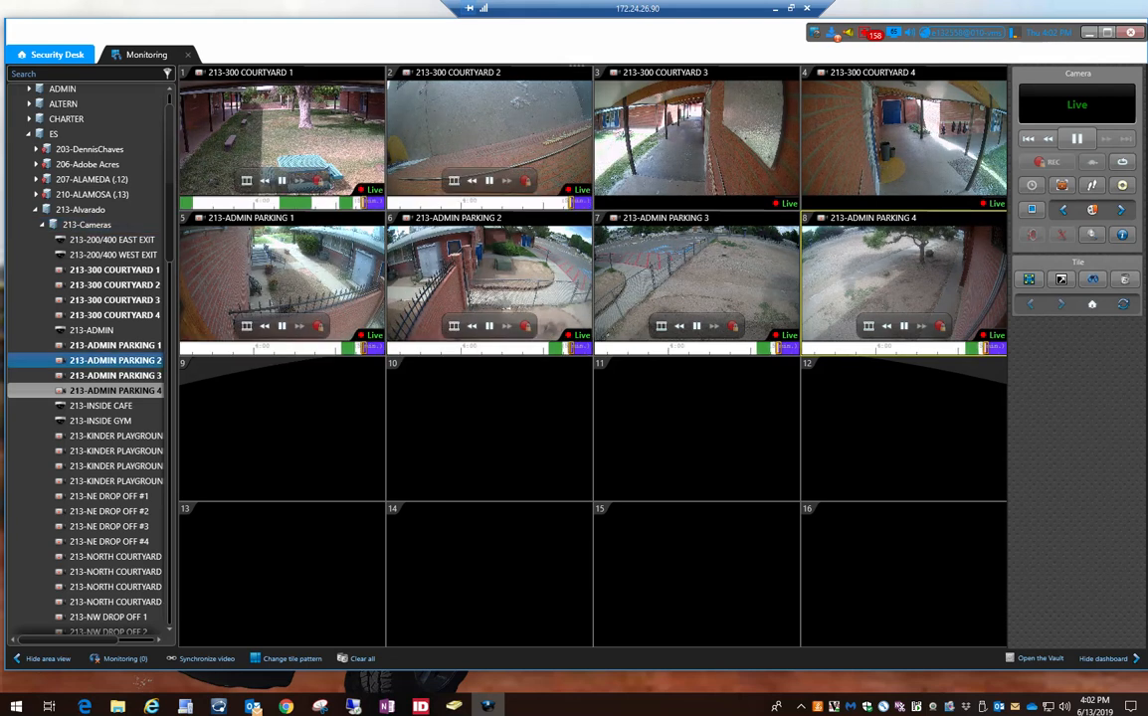
# Fill tiles 9 to 12 with 213-KINDER PLAYGROUND 1, 2 and 4 and 213-NE DROP OFF #1.
pyautogui.click(114, 436)
pyautogui.doubleClick(114, 435)
pyautogui.doubleClick(114, 451)
pyautogui.click(115, 481)
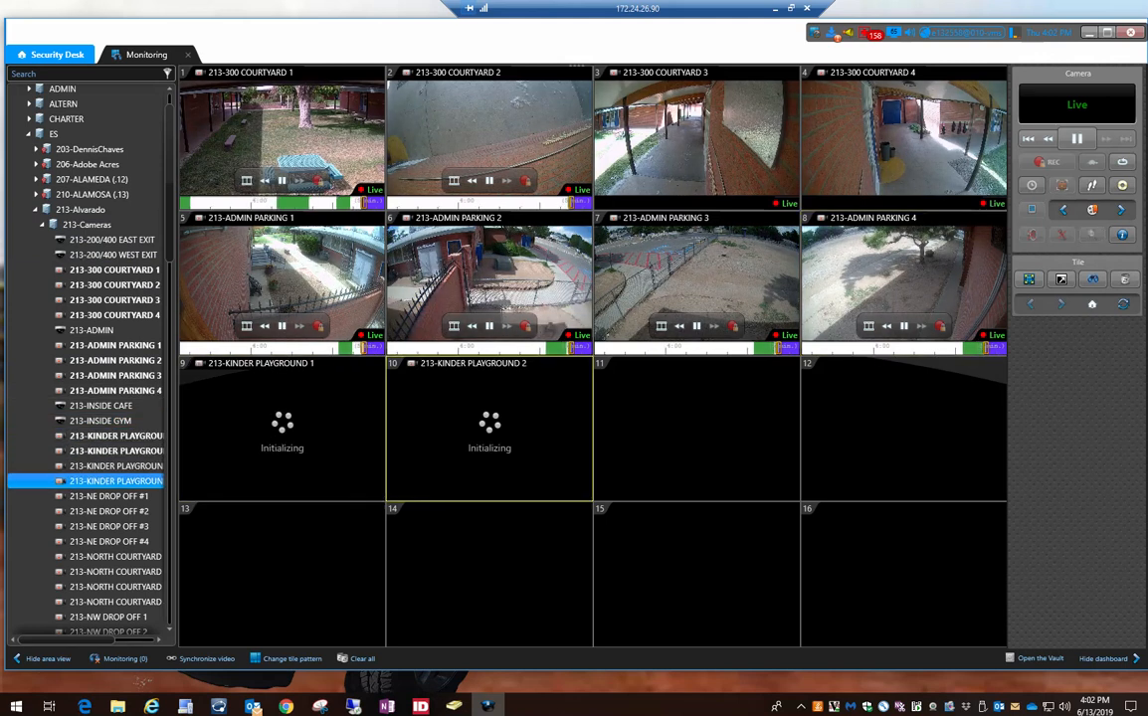
pyautogui.doubleClick(114, 481)
pyautogui.click(111, 496)
pyautogui.doubleClick(112, 496)
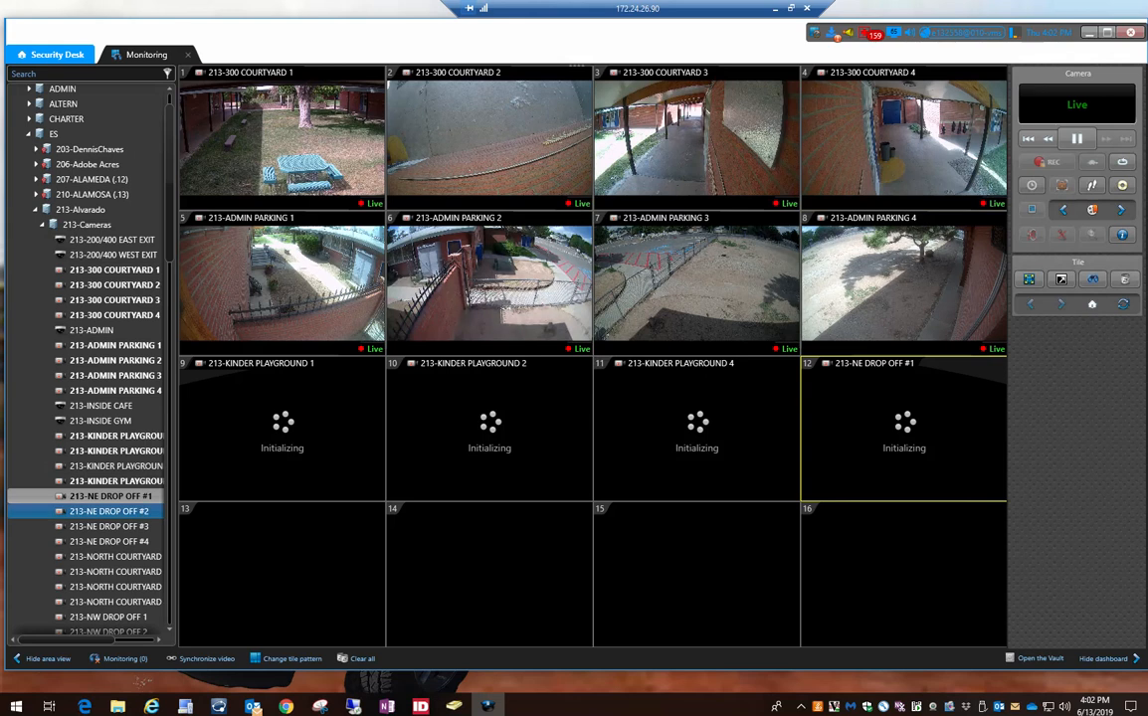
# Fill tiles 13 to 16 with 213-NE DROP OFF #2, 213-NE DROP OFF #4, 213-KINDER PLAYGROUND 3 and 213-NE DROP OFF #3.
pyautogui.doubleClick(112, 511)
pyautogui.click(112, 542)
pyautogui.doubleClick(111, 542)
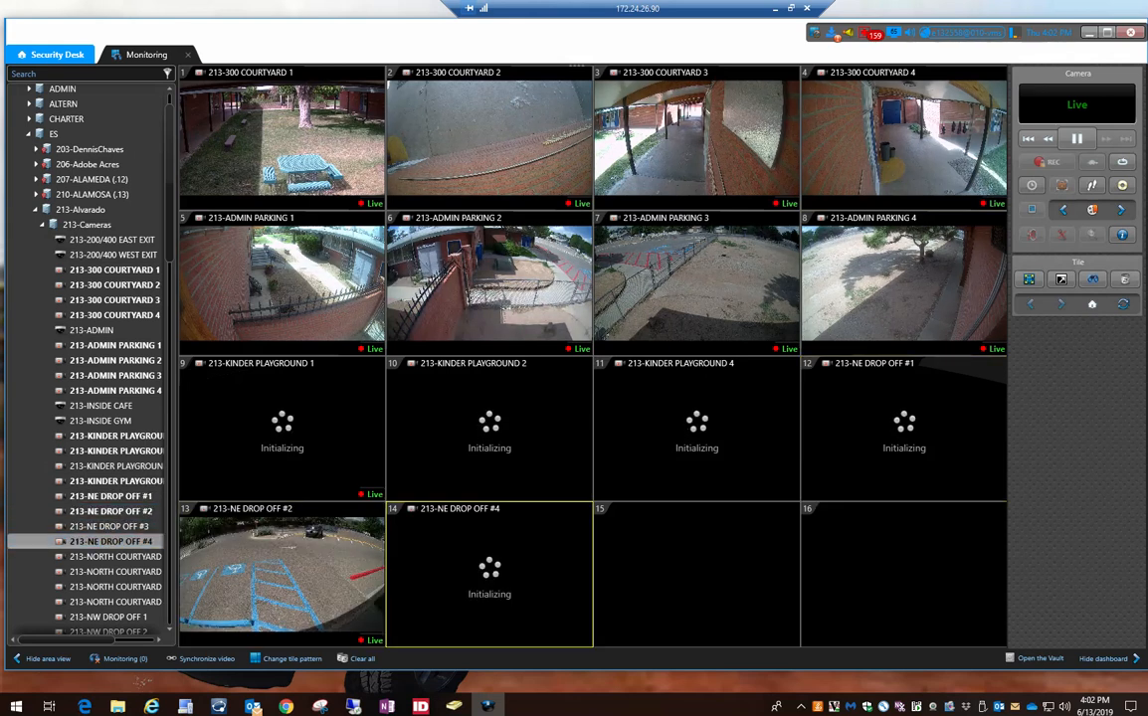
pyautogui.click(112, 557)
pyautogui.click(111, 467)
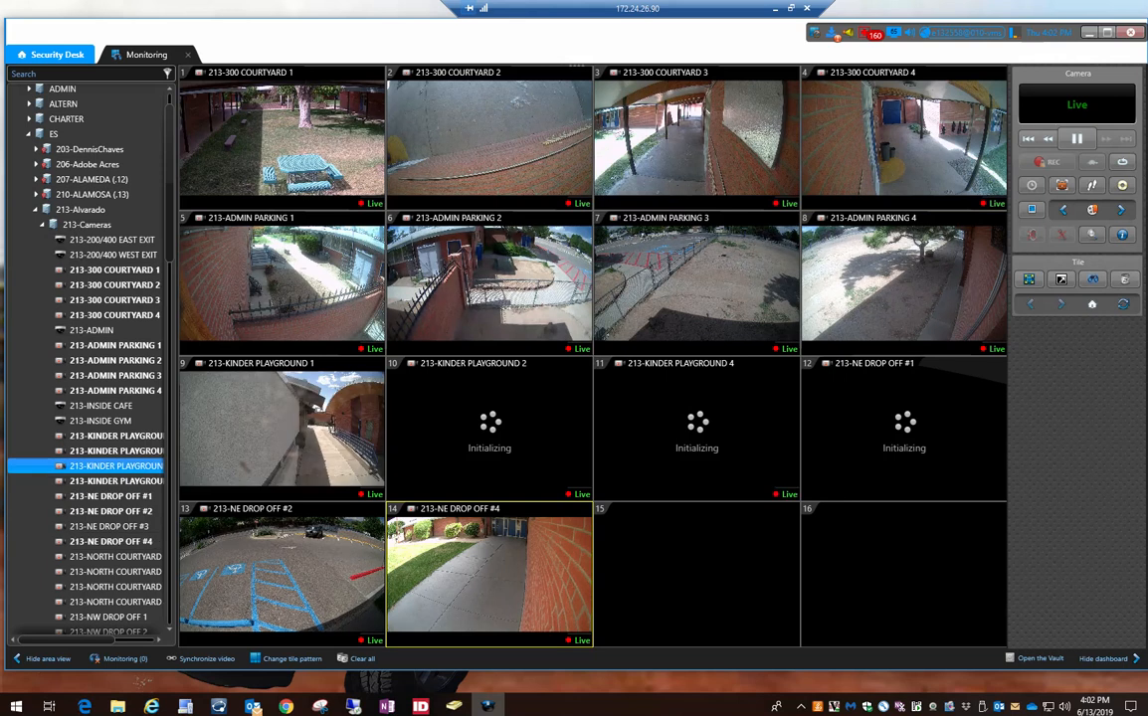
pyautogui.doubleClick(111, 467)
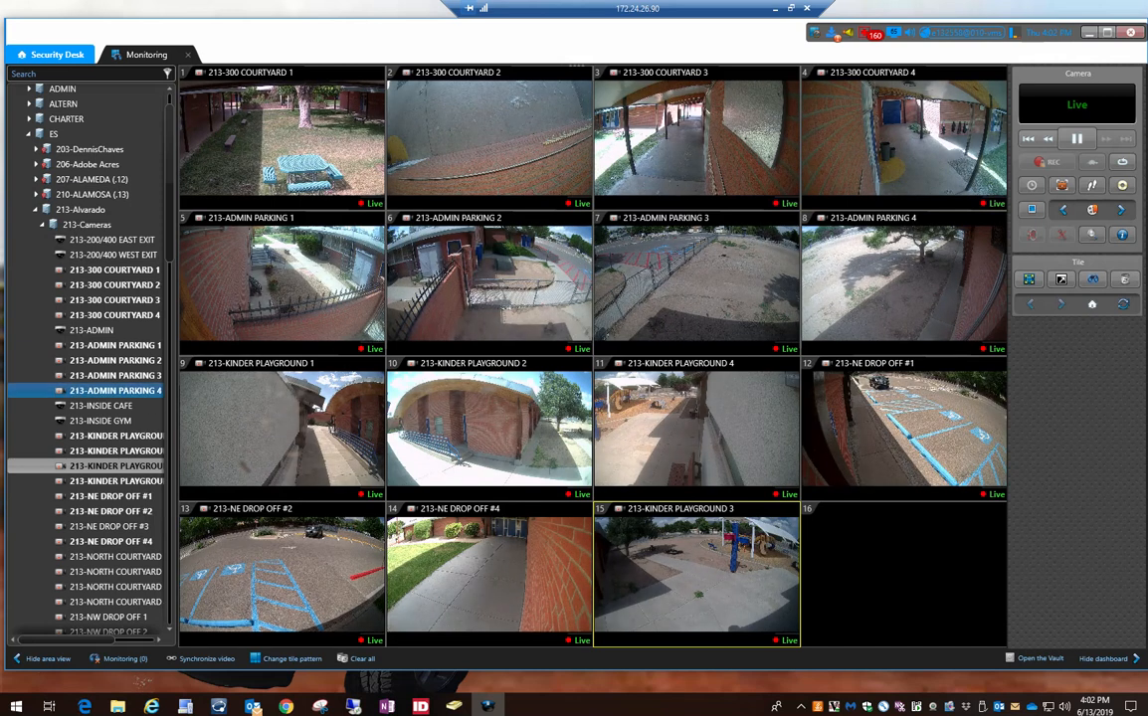
pyautogui.doubleClick(110, 526)
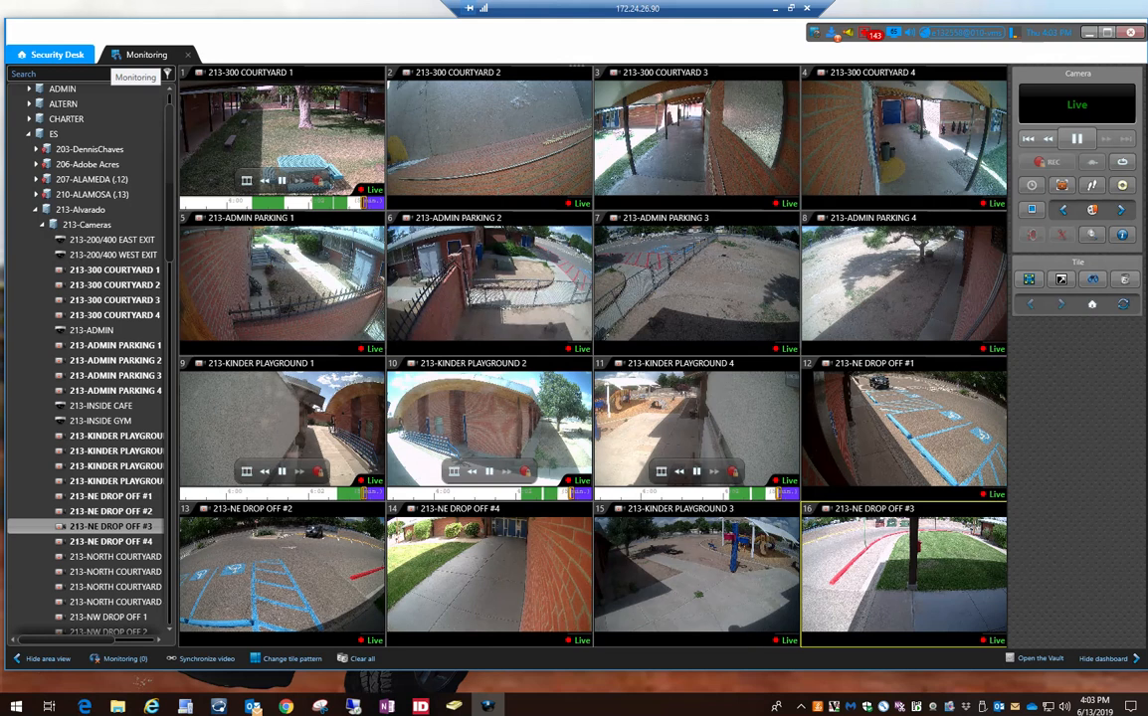
# Save the Monitoring task as a layout named test in the 213-Alvarado area under APS > ES.
pyautogui.rightClick(147, 56)
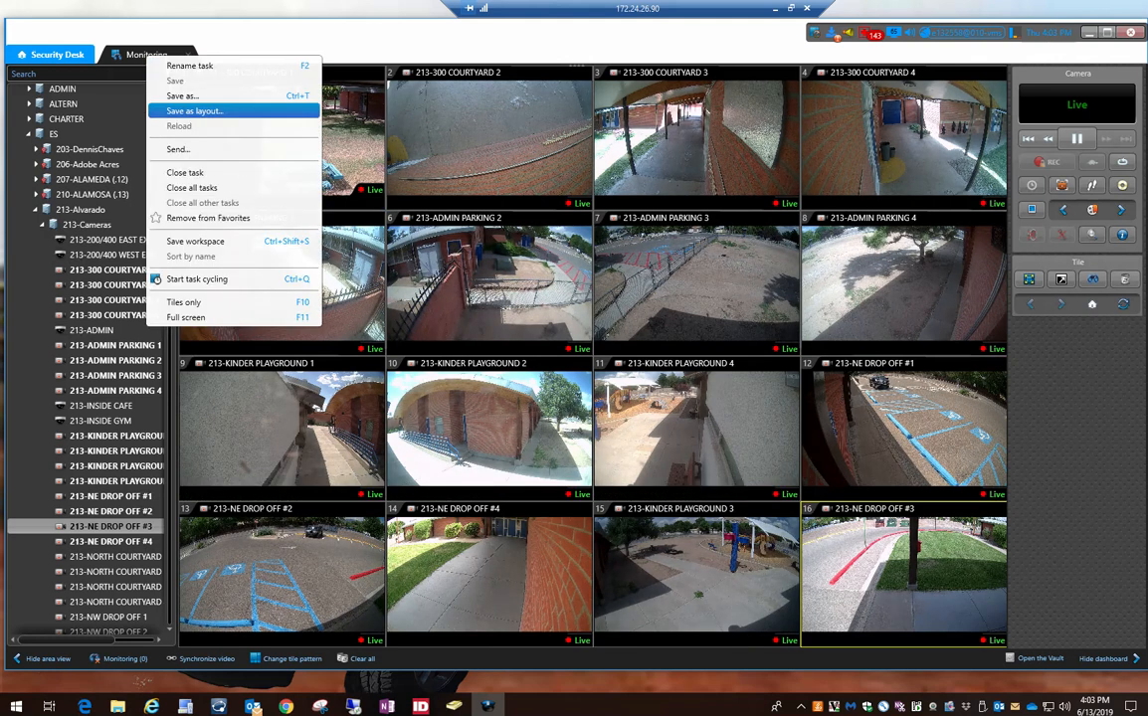
pyautogui.click(194, 110)
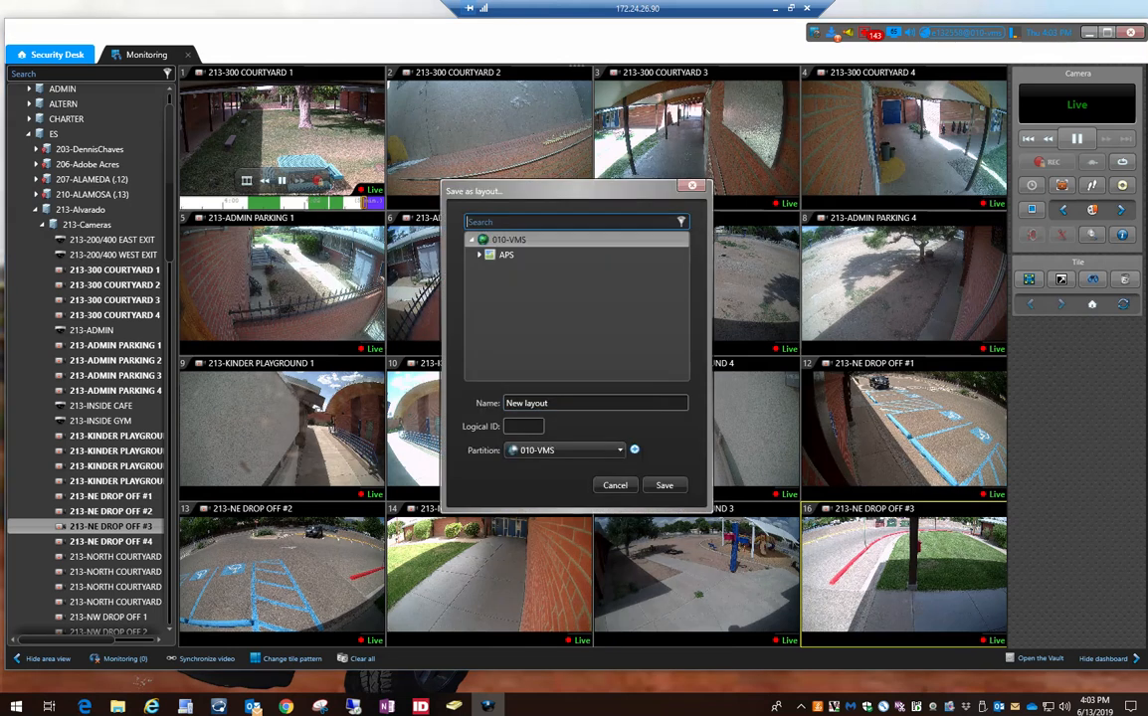
pyautogui.click(480, 255)
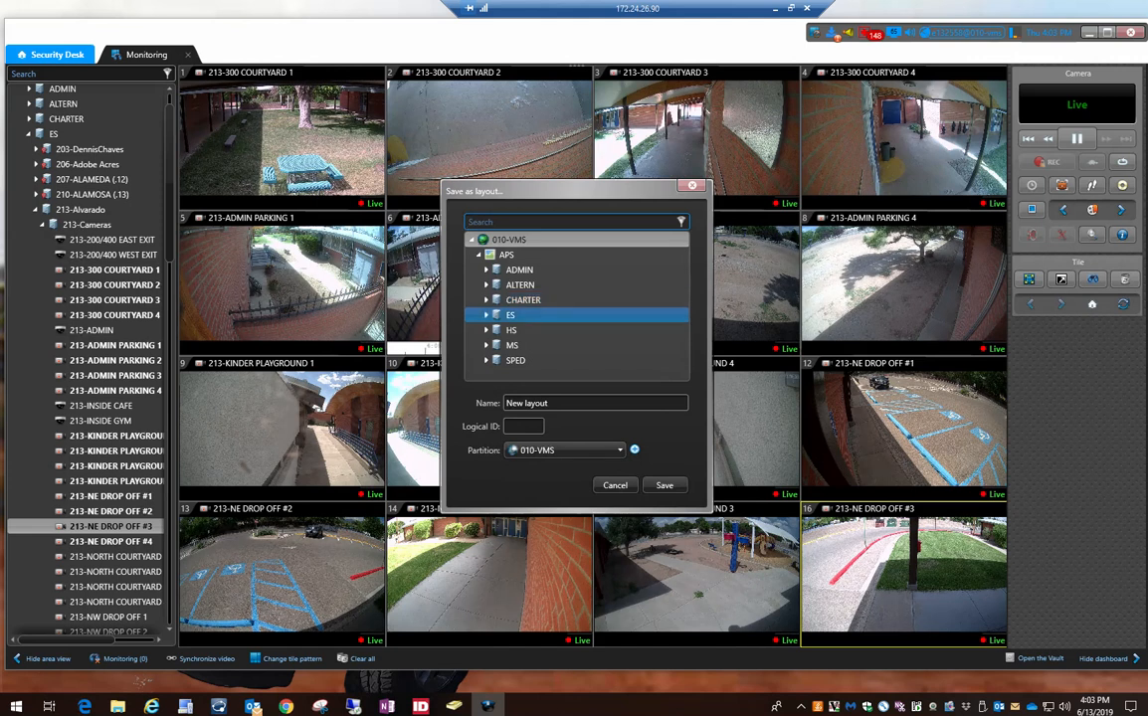
pyautogui.click(485, 315)
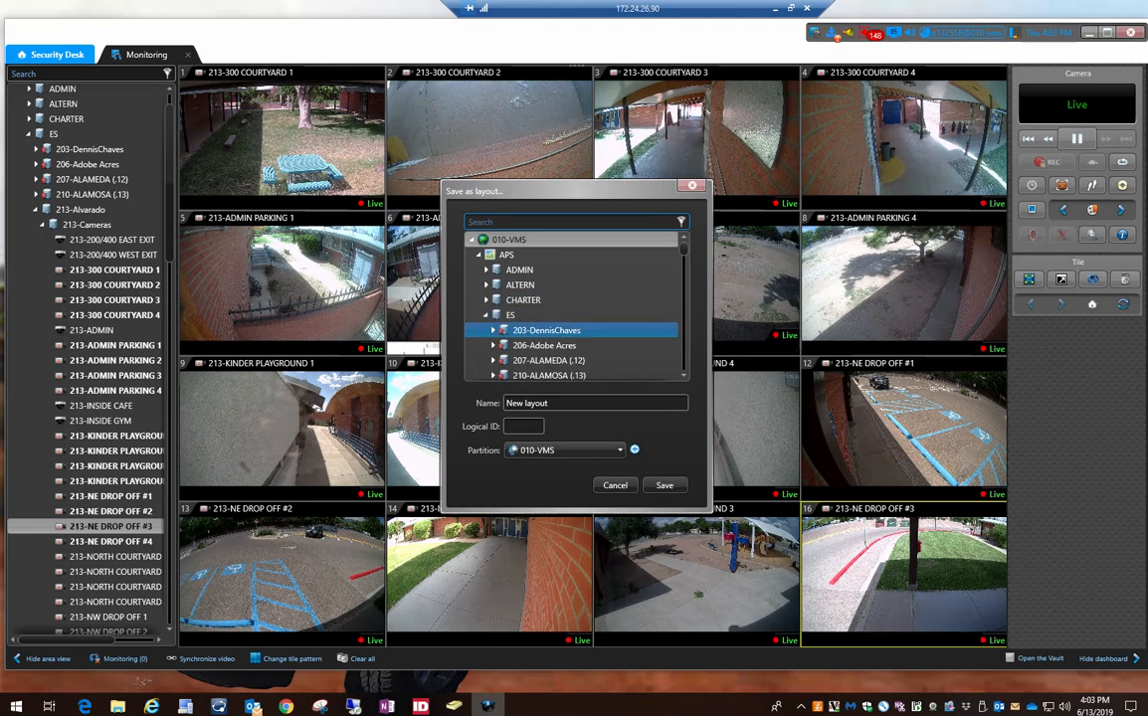
pyautogui.scroll(-2, 537, 324)
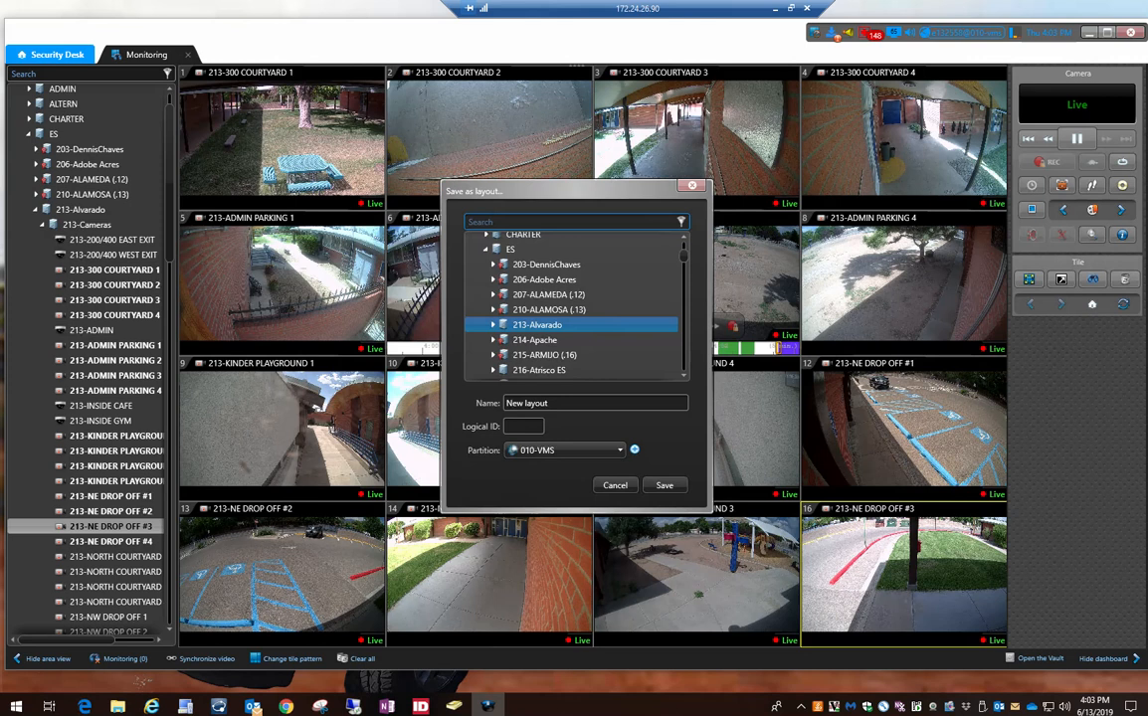
pyautogui.scroll(-1, 537, 324)
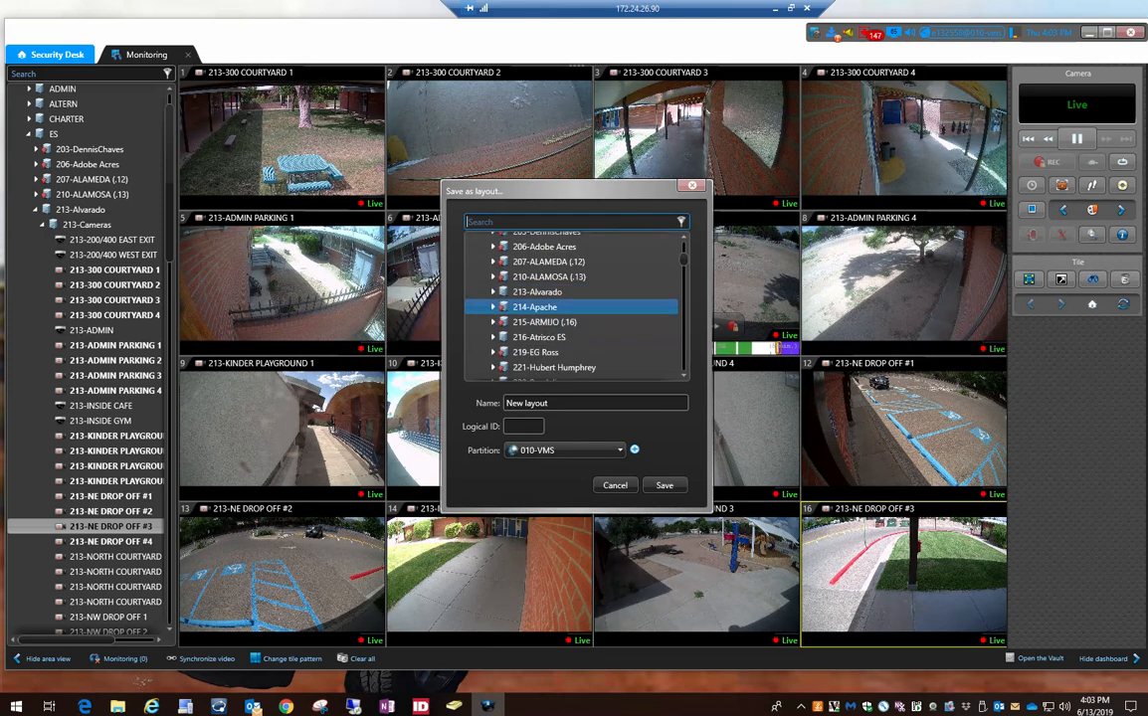
pyautogui.click(537, 291)
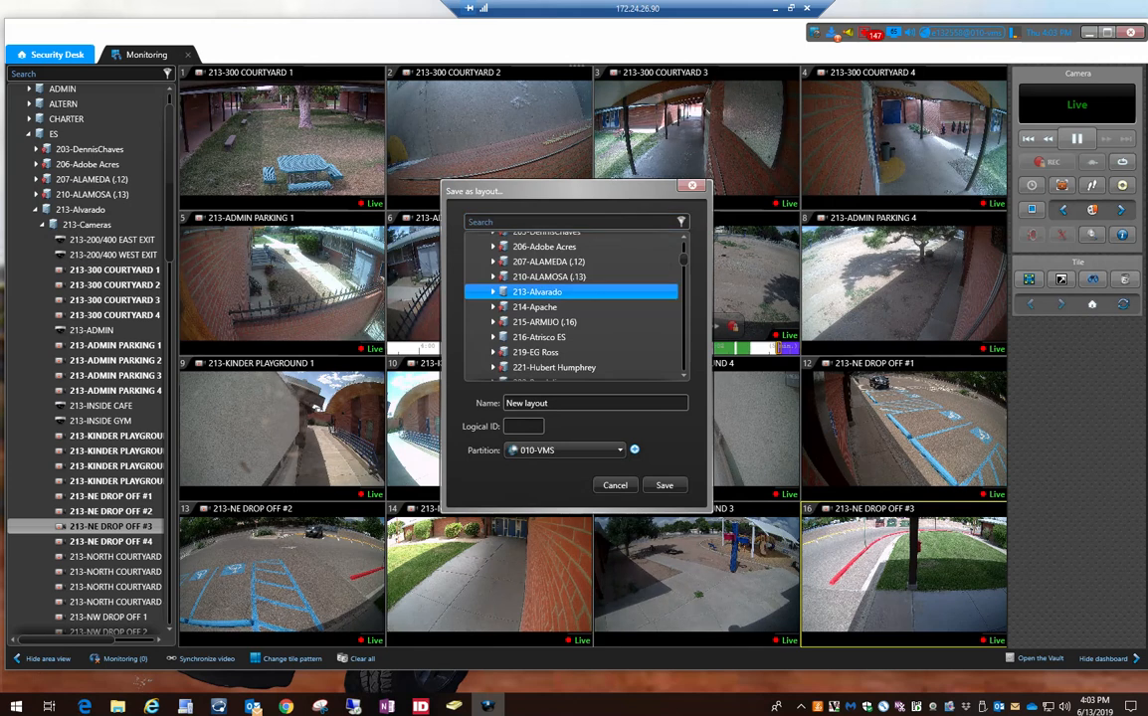
pyautogui.press('Tab')
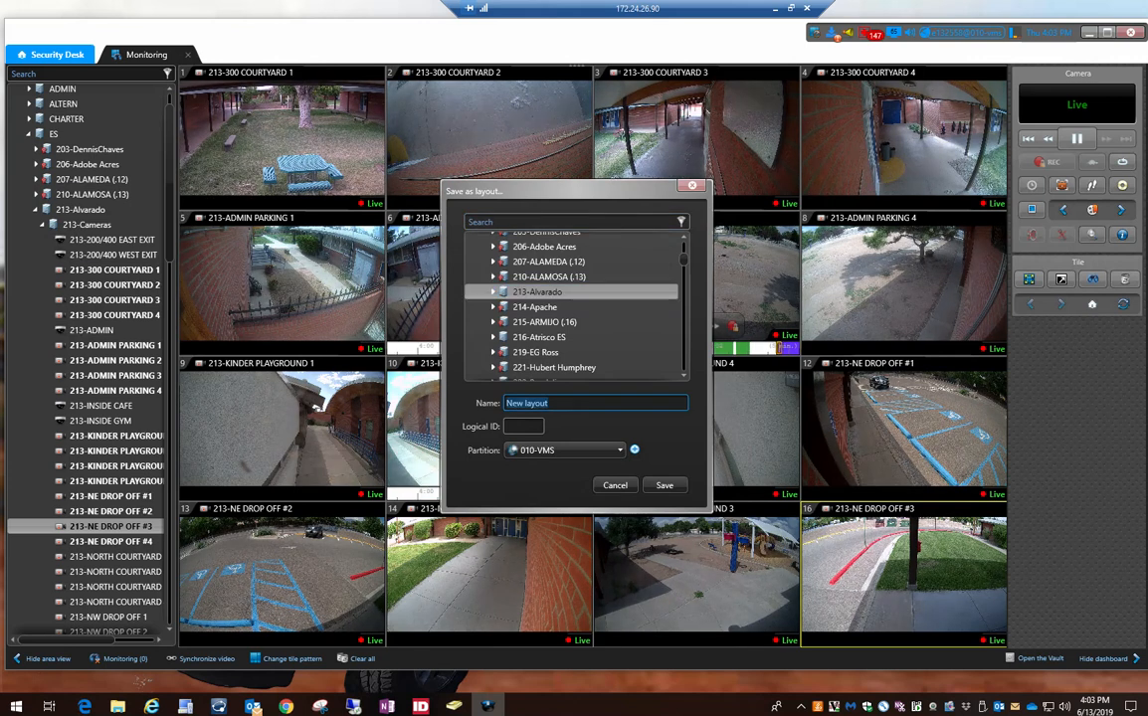
pyautogui.write('te')
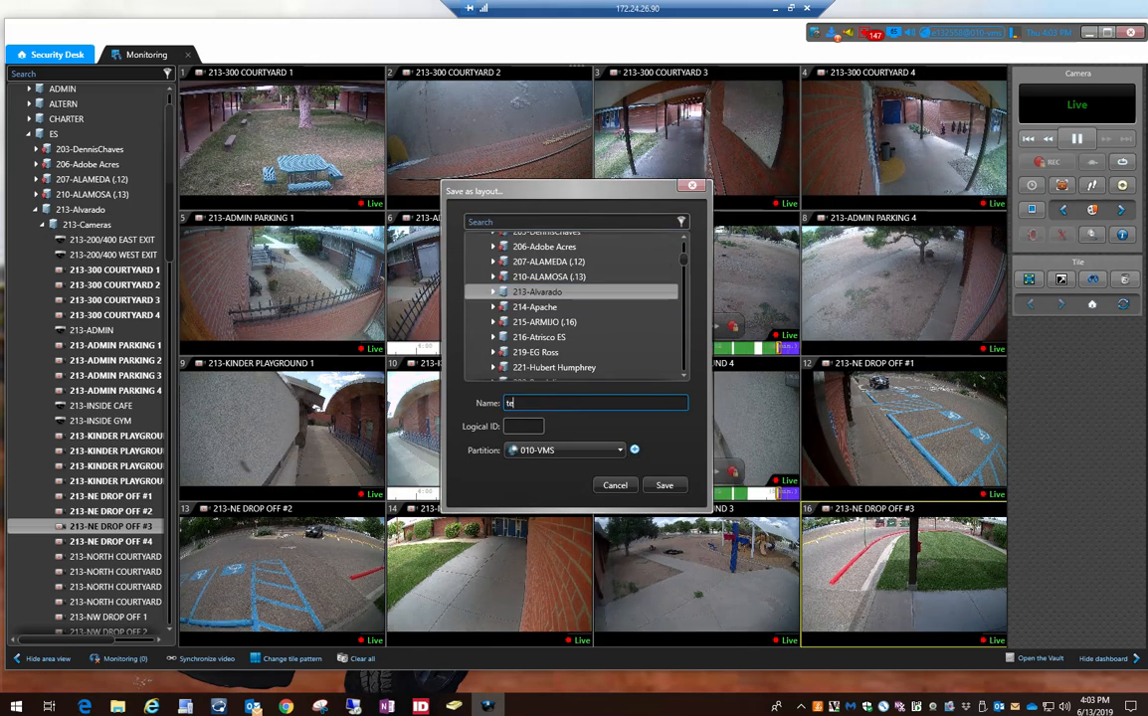
pyautogui.write('st')
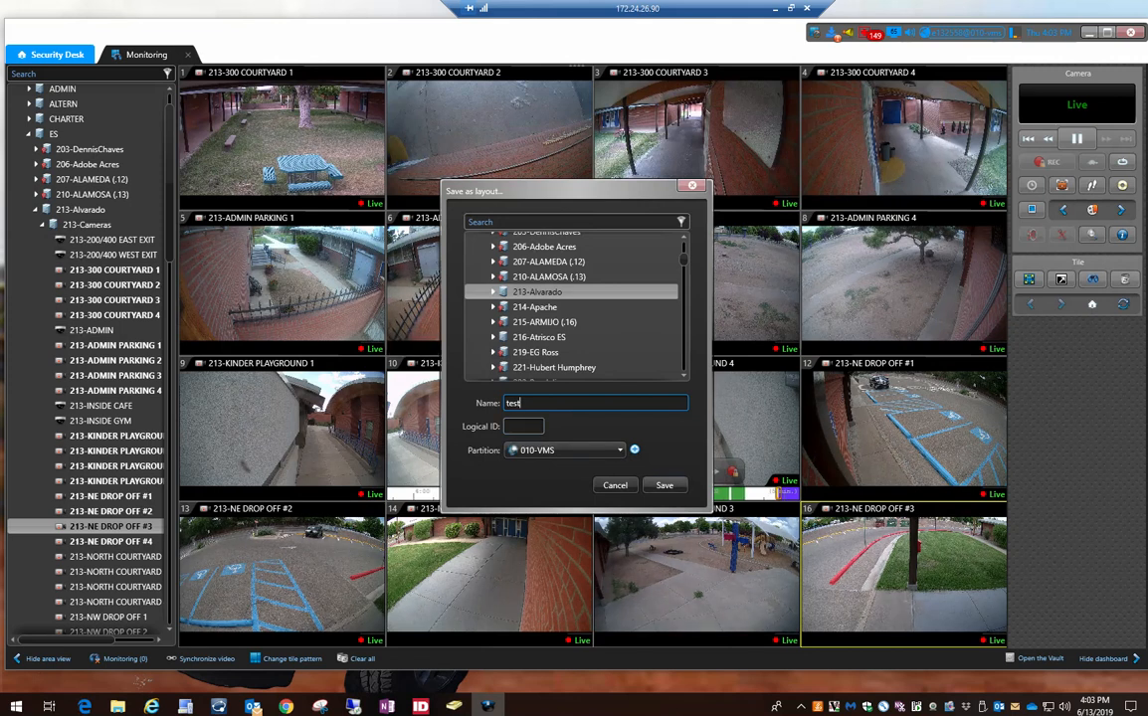
pyautogui.click(665, 485)
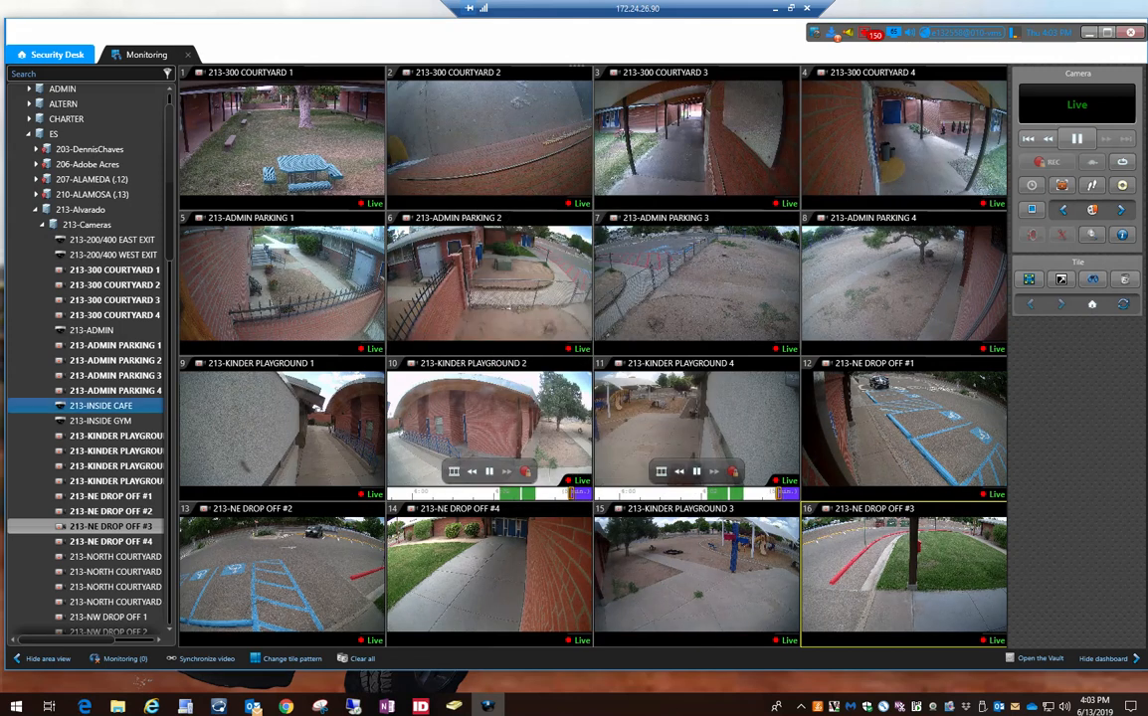
# Locate the saved test layout under 213-Alvarado in the area view.
pyautogui.moveTo(169, 214); pyautogui.dragTo(169, 334)
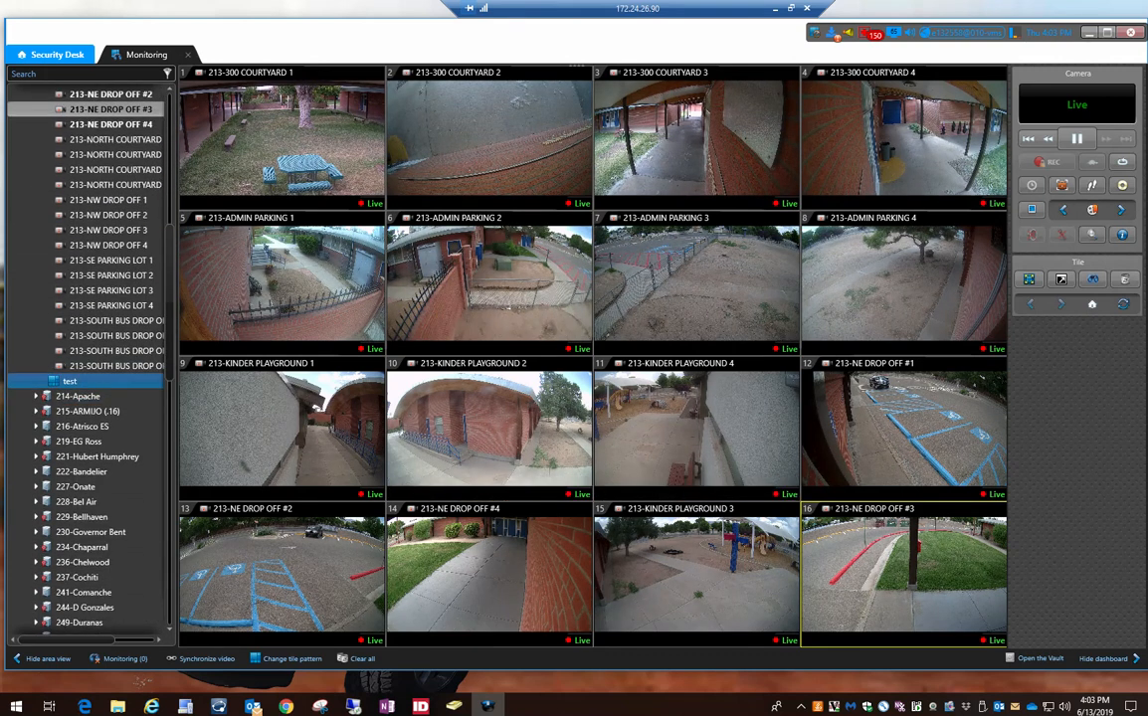
pyautogui.moveTo(169, 326); pyautogui.dragTo(169, 206)
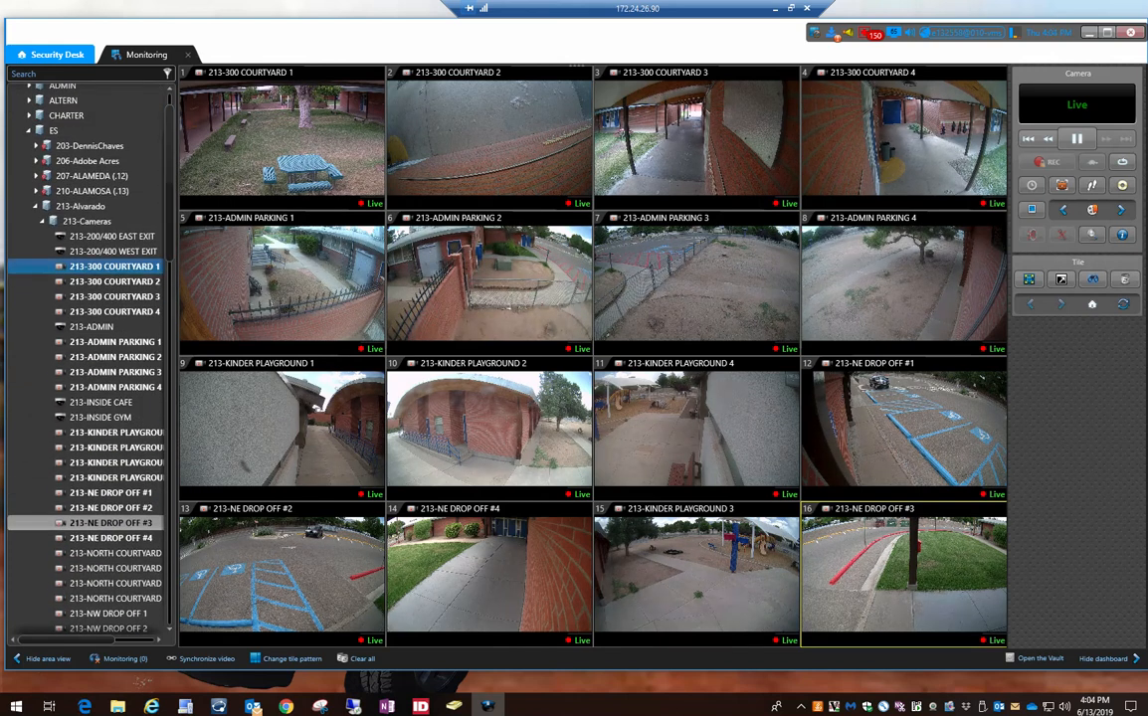
pyautogui.click(36, 206)
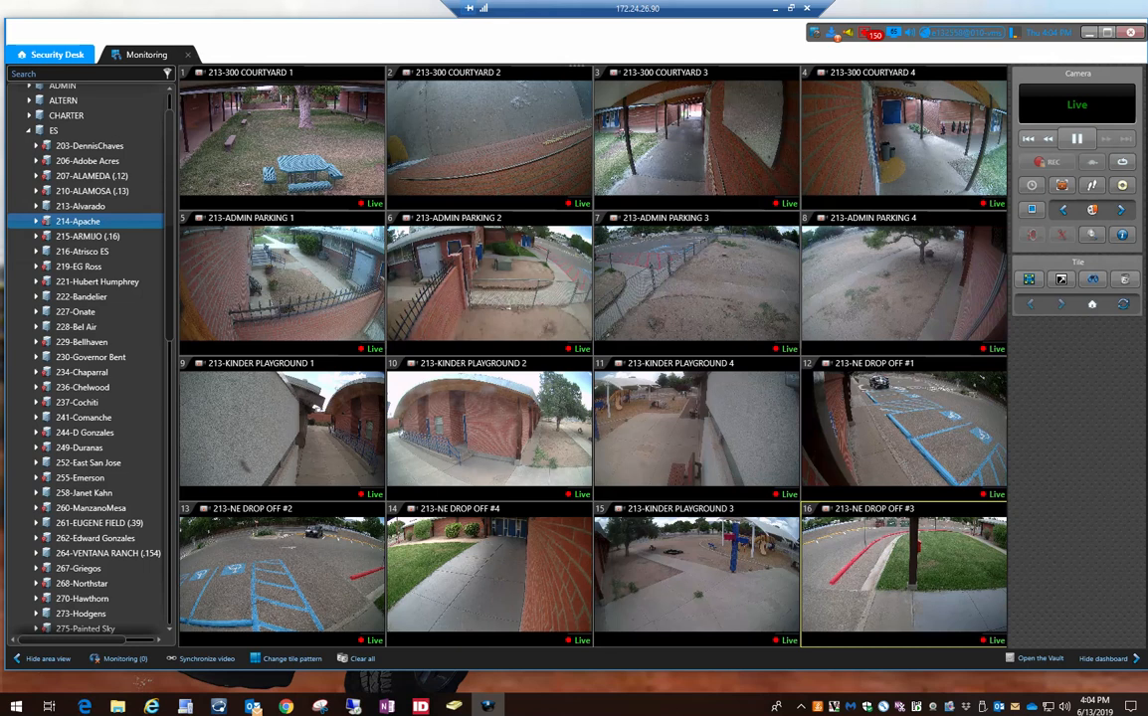
pyautogui.click(36, 206)
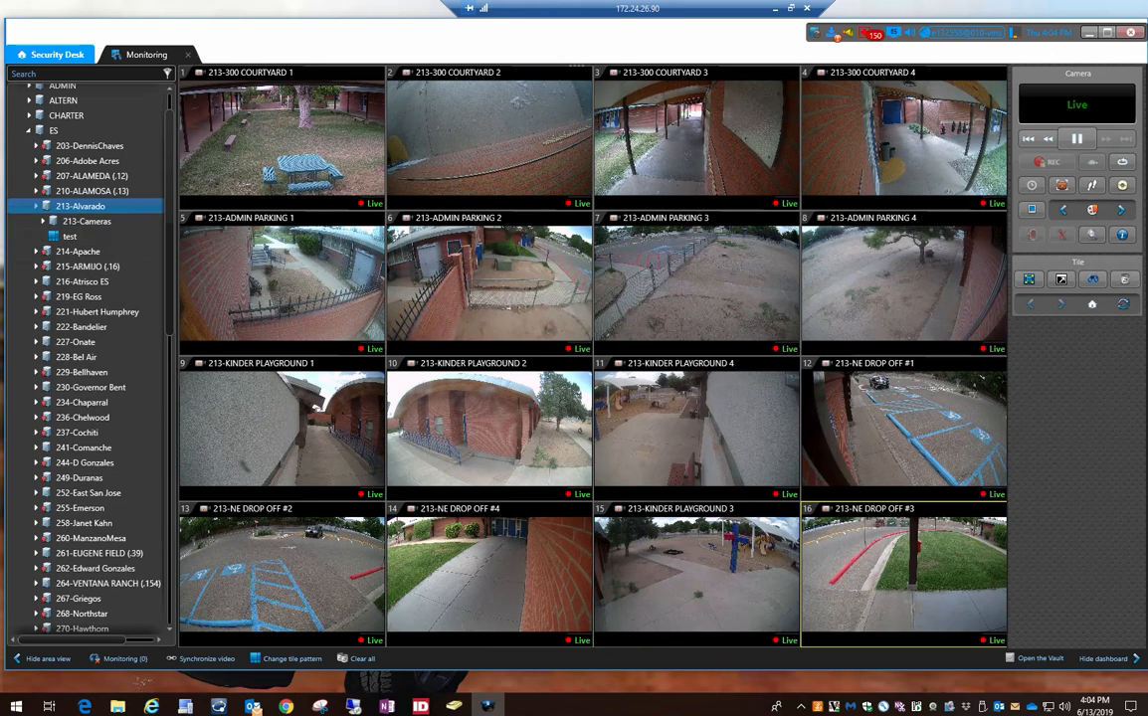
# Clear all tiles and load the test layout from the 213-Alvarado area.
pyautogui.click(356, 658)
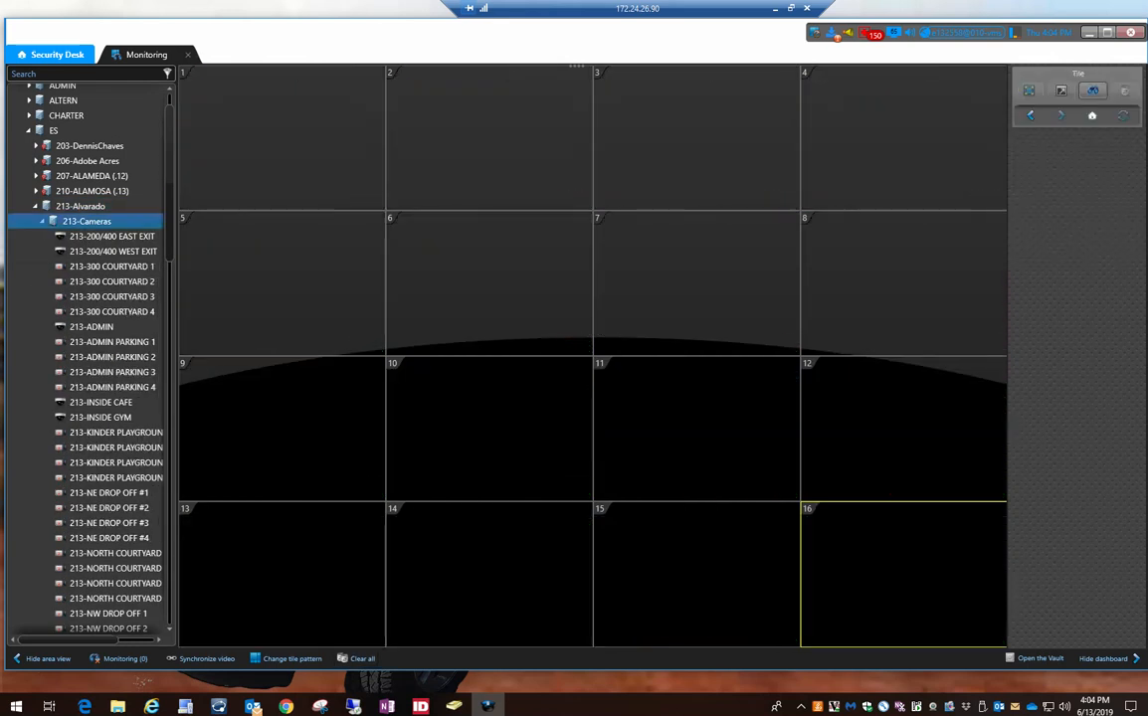
pyautogui.click(43, 221)
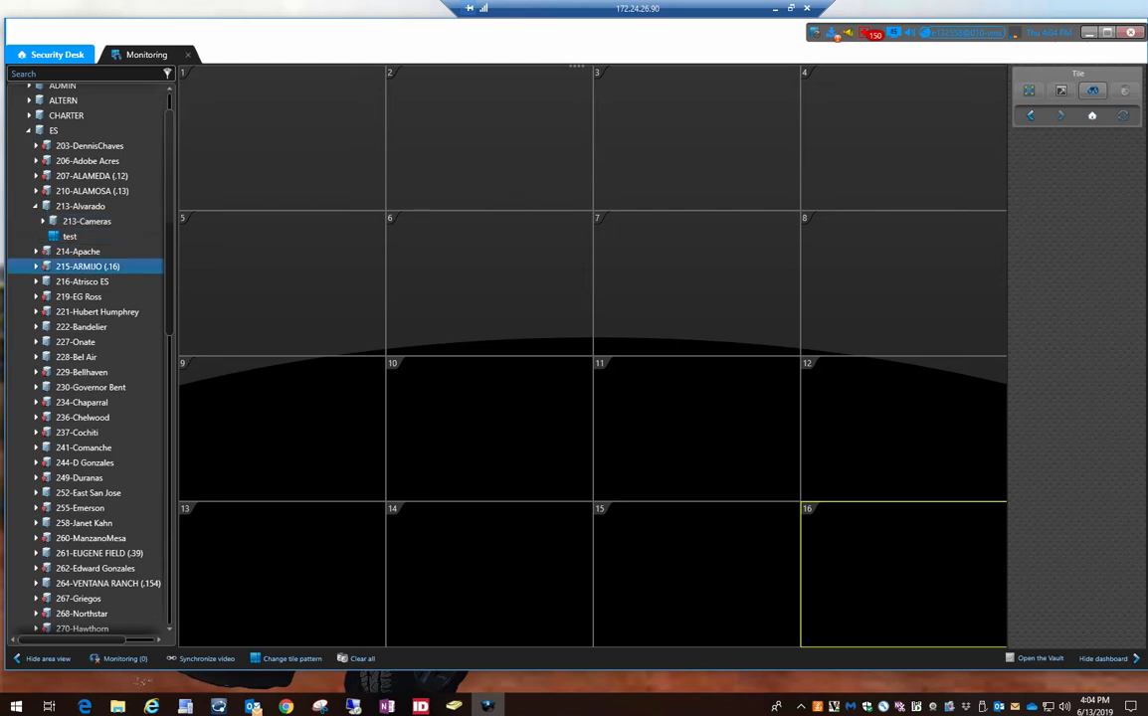
pyautogui.doubleClick(60, 236)
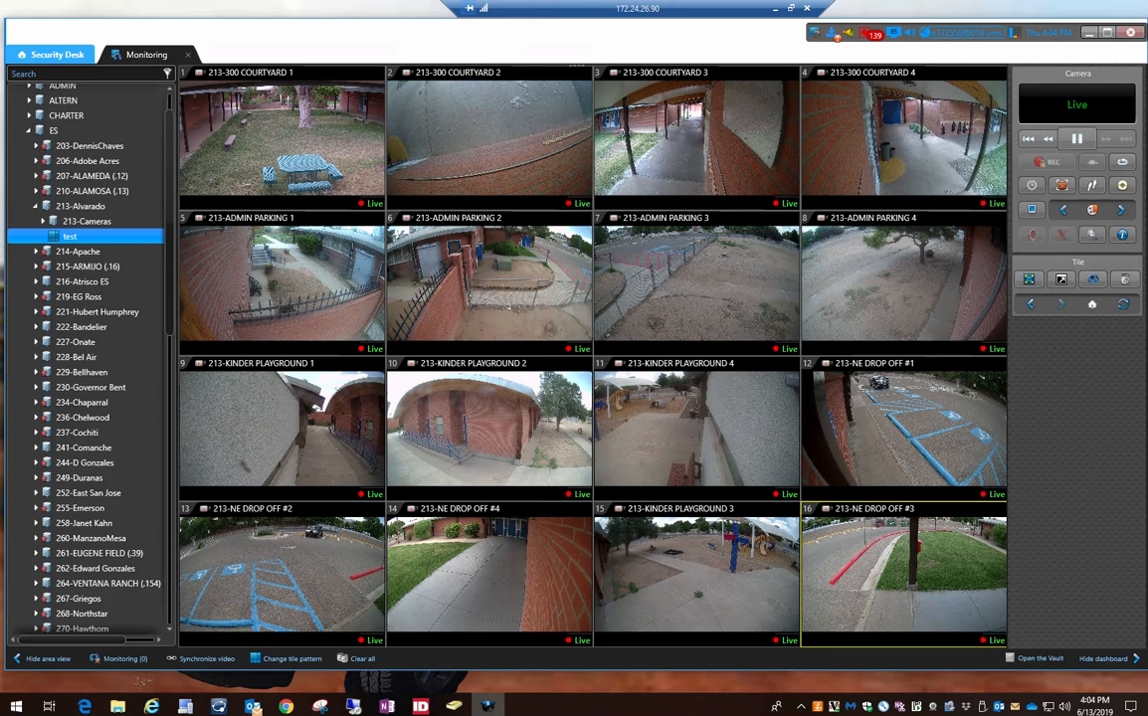
# Open a second Monitoring task and set its tile pattern to 16 tiles.
pyautogui.click(51, 55)
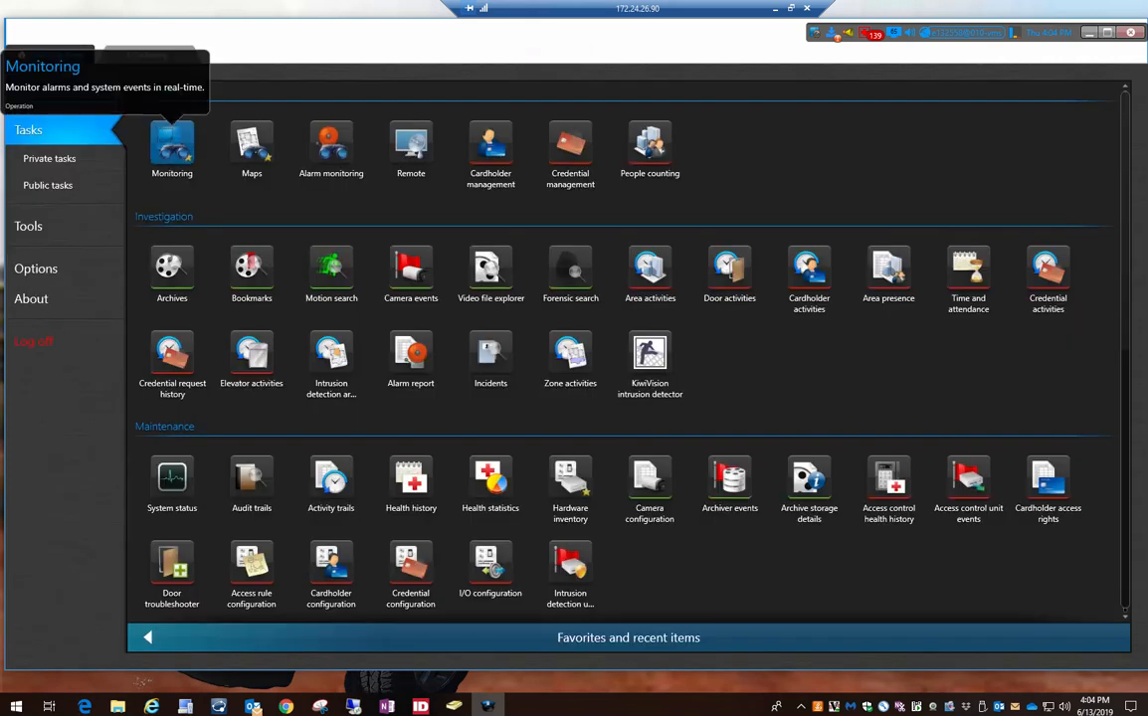
pyautogui.click(172, 144)
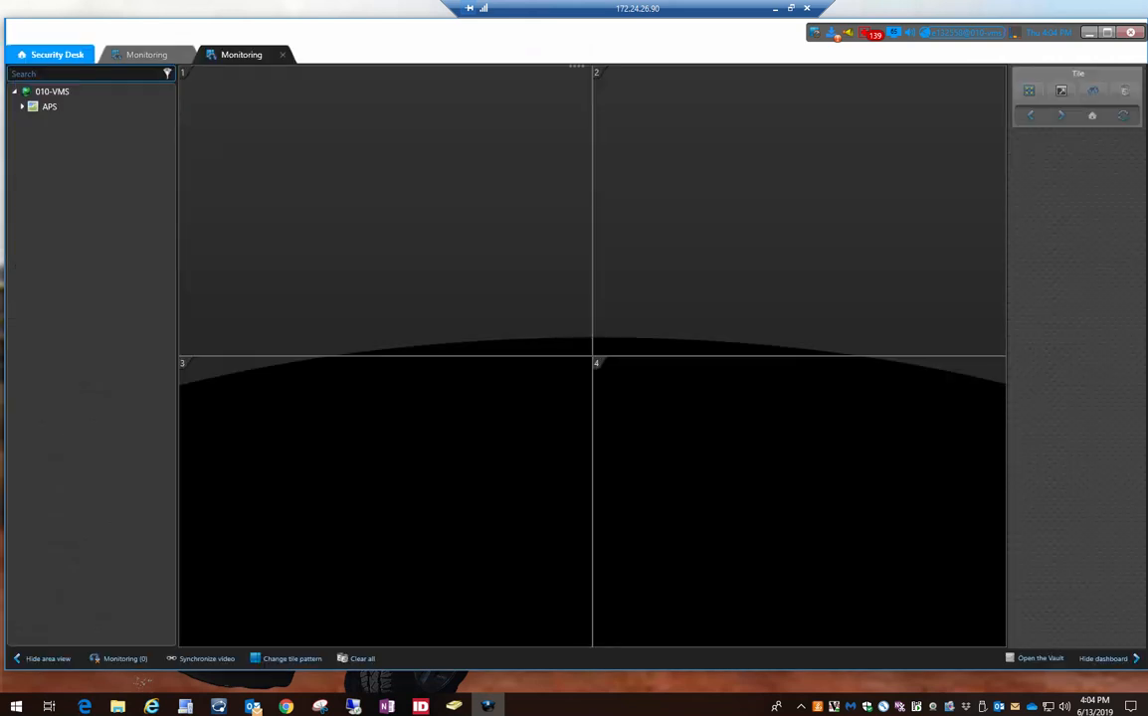
pyautogui.click(290, 658)
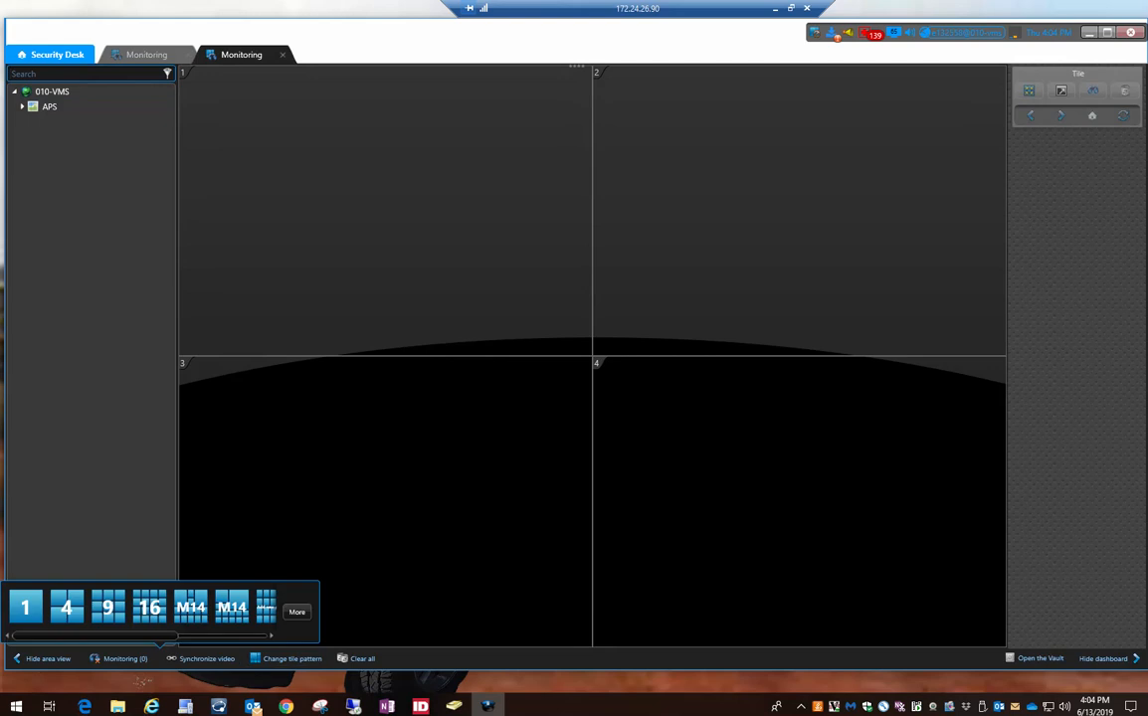
pyautogui.click(149, 607)
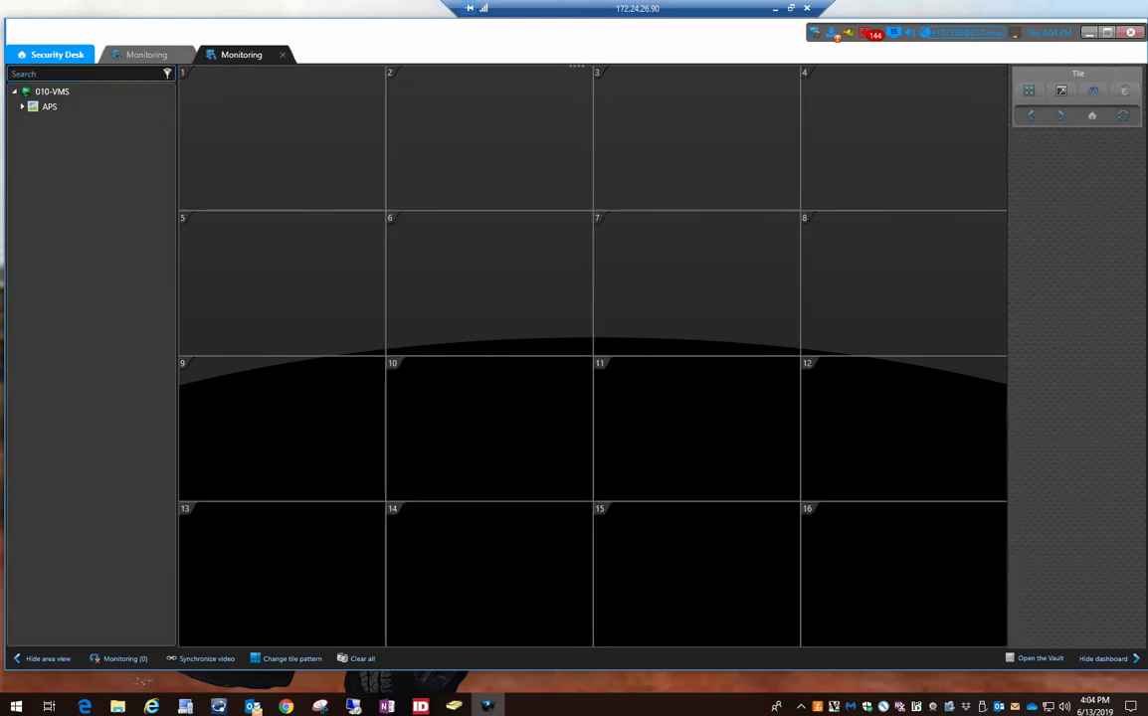
# Fill tiles 1 to 4 with the 213-Alvarado cameras 213-SOUTH BUS DROP OFF 4, 3, 2 and 1.
pyautogui.click(22, 106)
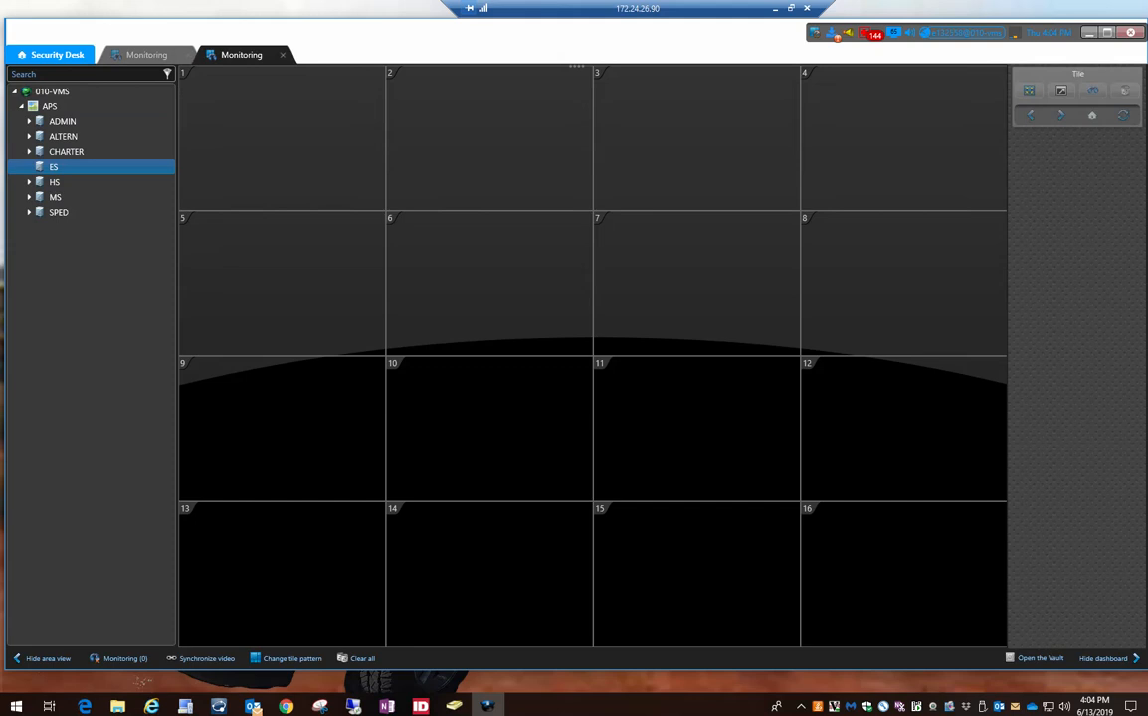
pyautogui.click(28, 167)
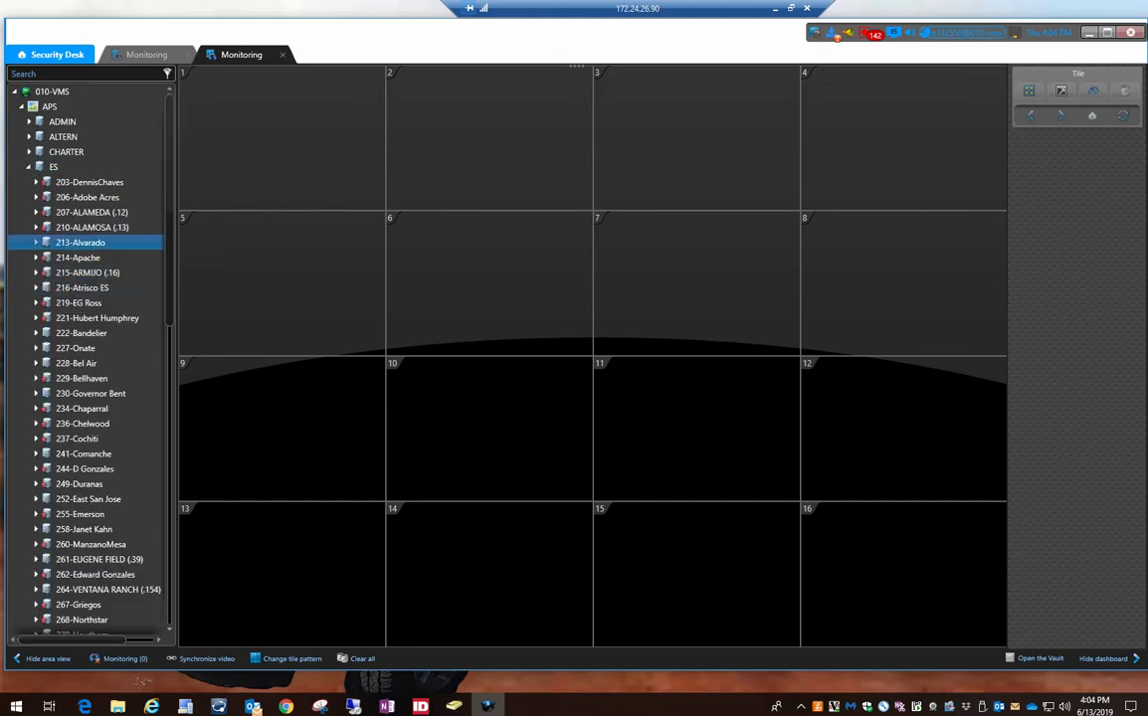
pyautogui.click(36, 243)
pyautogui.click(42, 258)
pyautogui.scroll(-2, 99, 542)
pyautogui.scroll(-5, 100, 519)
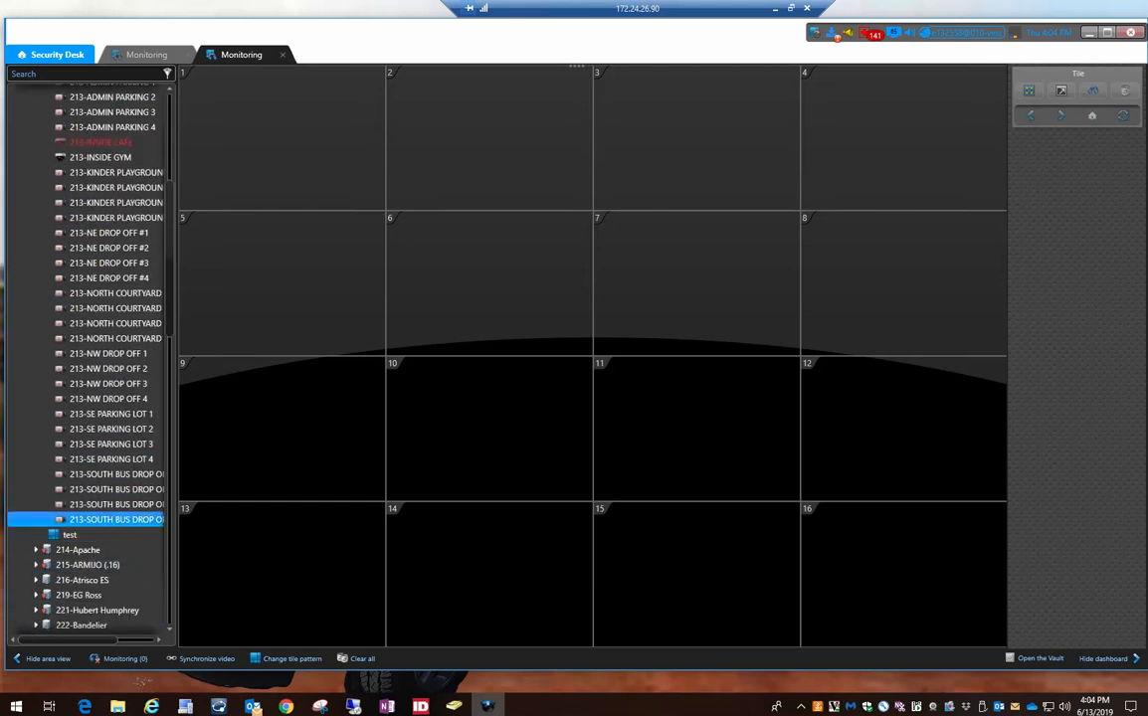
pyautogui.doubleClick(100, 519)
pyautogui.doubleClick(99, 504)
pyautogui.doubleClick(99, 490)
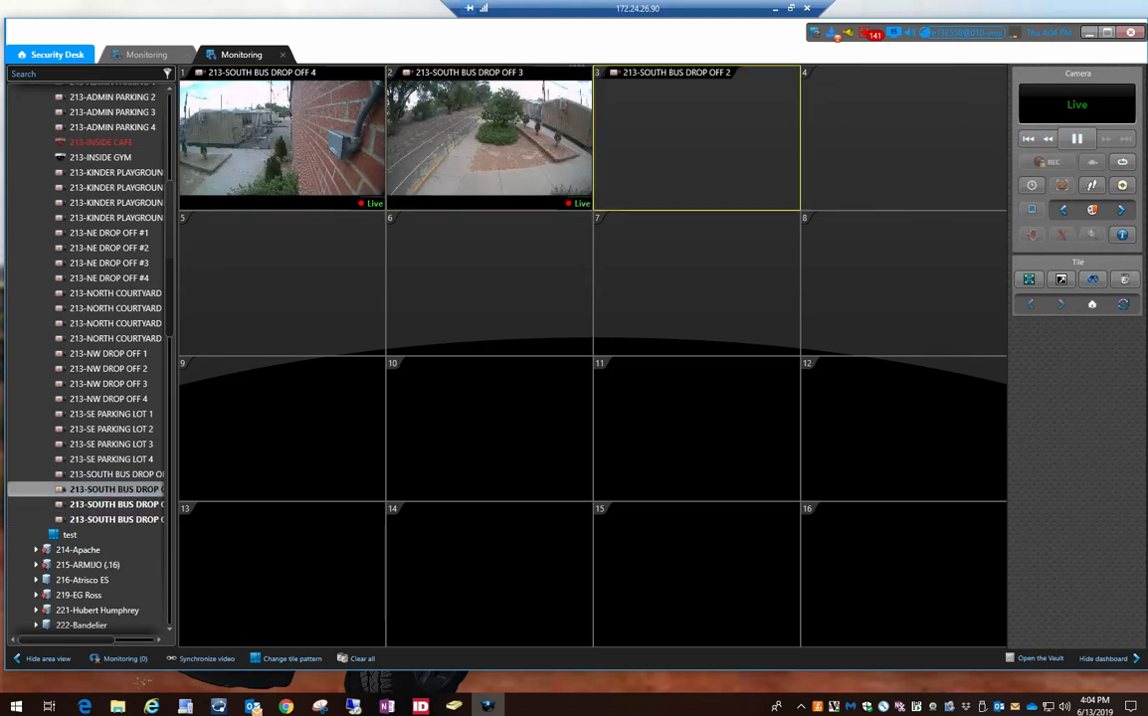
pyautogui.doubleClick(99, 475)
# Fill tiles 5 to 8 with the cameras 213-SE PARKING LOT 4, 3, 2 and 1.
pyautogui.doubleClick(100, 459)
pyautogui.doubleClick(100, 443)
pyautogui.doubleClick(100, 428)
pyautogui.click(100, 414)
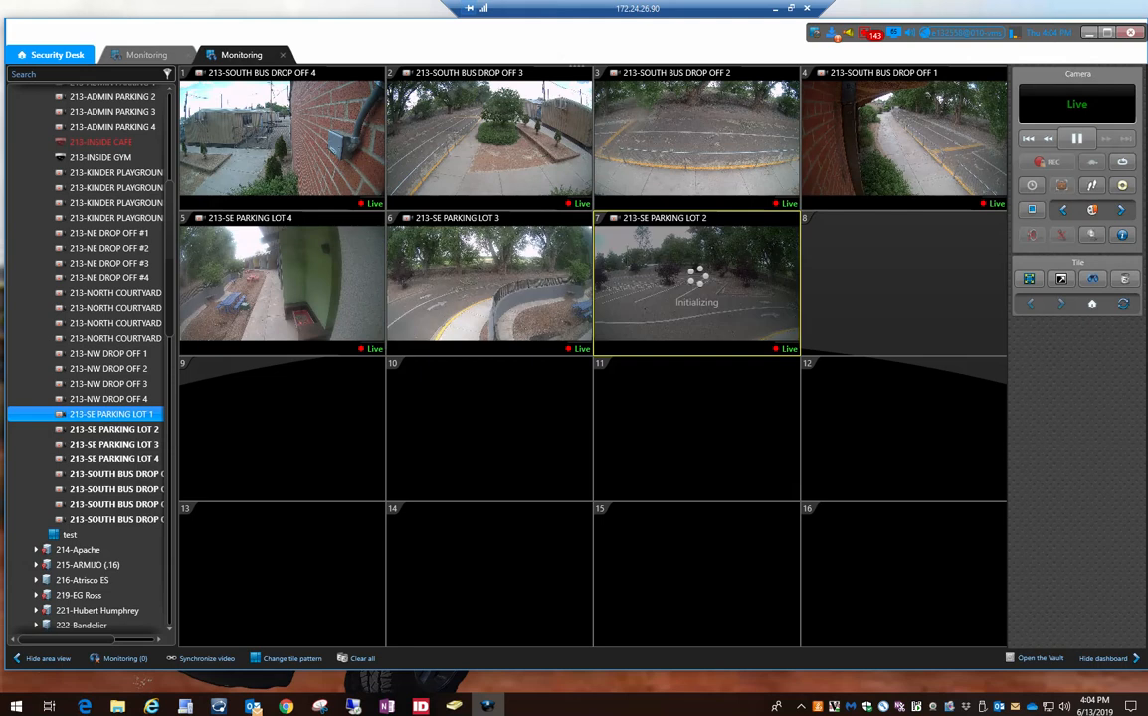
pyautogui.press('Return')
# Fill tiles 9 to 12 with the cameras 213-NW DROP OFF 4, 3, 2 and 1.
pyautogui.press('Up')
pyautogui.press('Return')
pyautogui.press('Up')
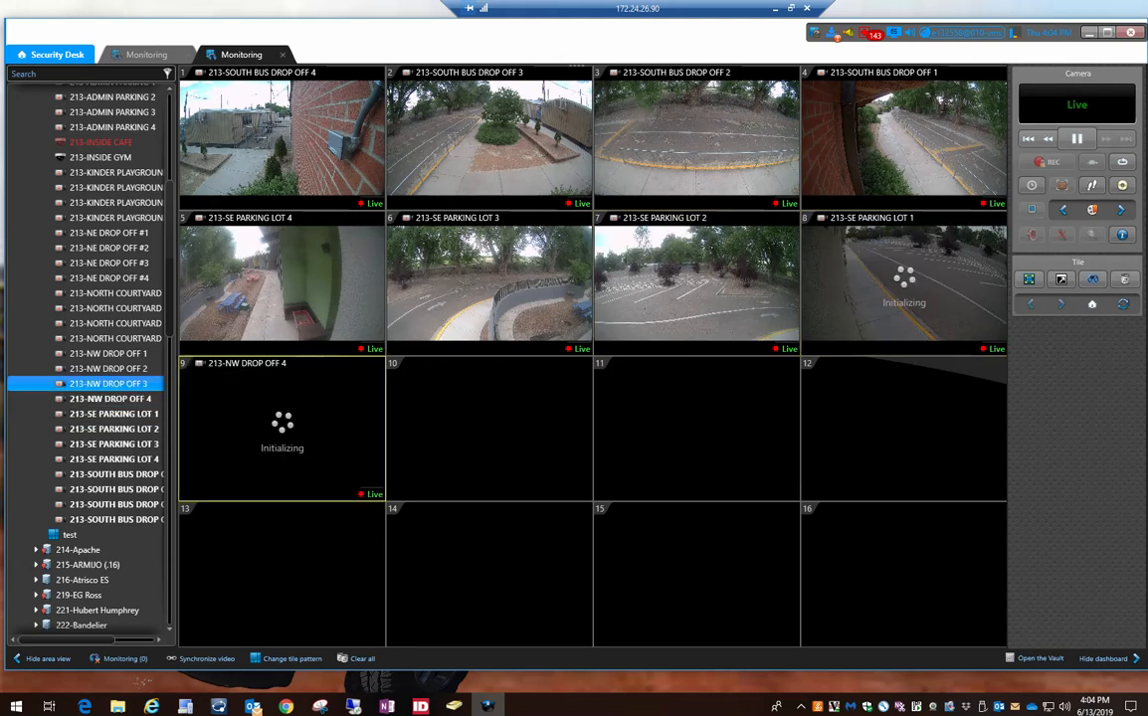
pyautogui.press('Return')
pyautogui.press('Up')
pyautogui.press('Return')
pyautogui.press('Up')
pyautogui.press('Return')
# Fill tiles 13 to 16 with the cameras 213-NORTH COURTYARD 3, 1, 4 and 2.
pyautogui.press('Up')
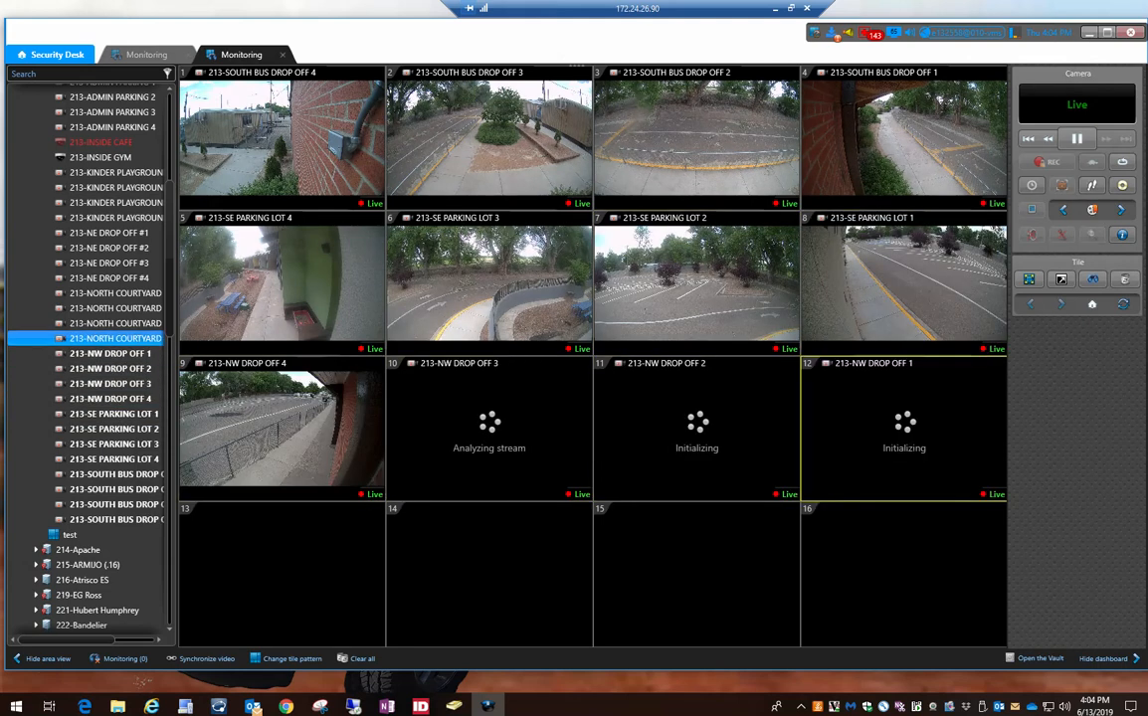
pyautogui.press('Up')
pyautogui.press('Return')
pyautogui.press('Up')
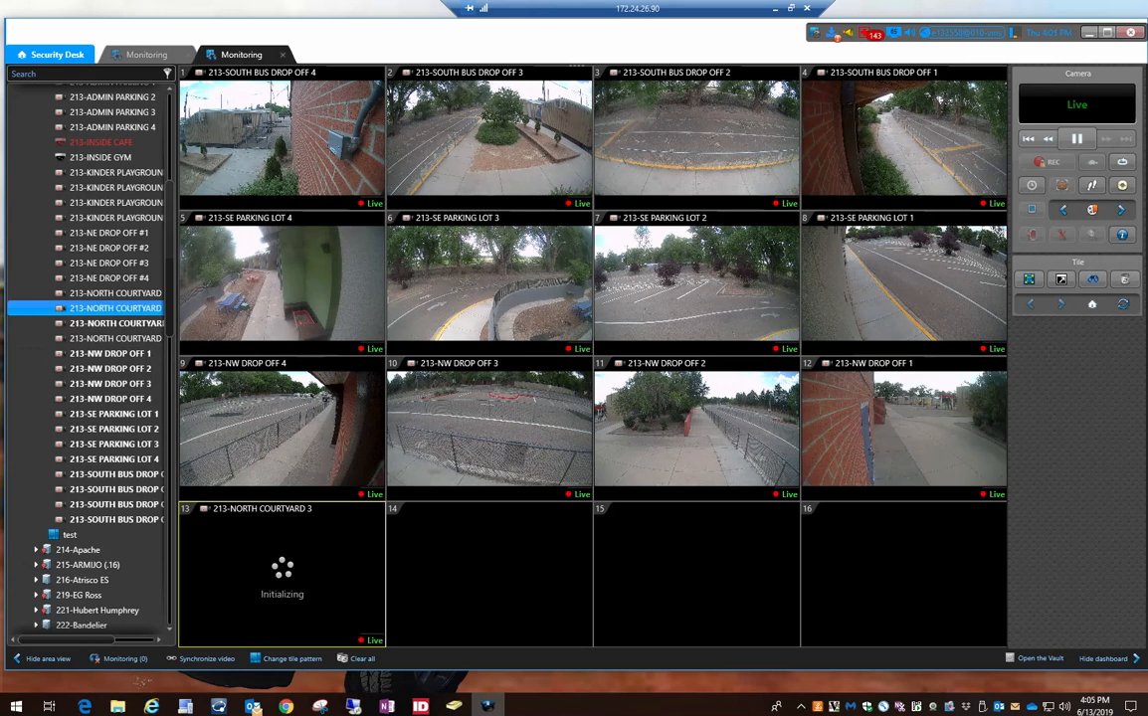
pyautogui.press('Return')
pyautogui.press('Up')
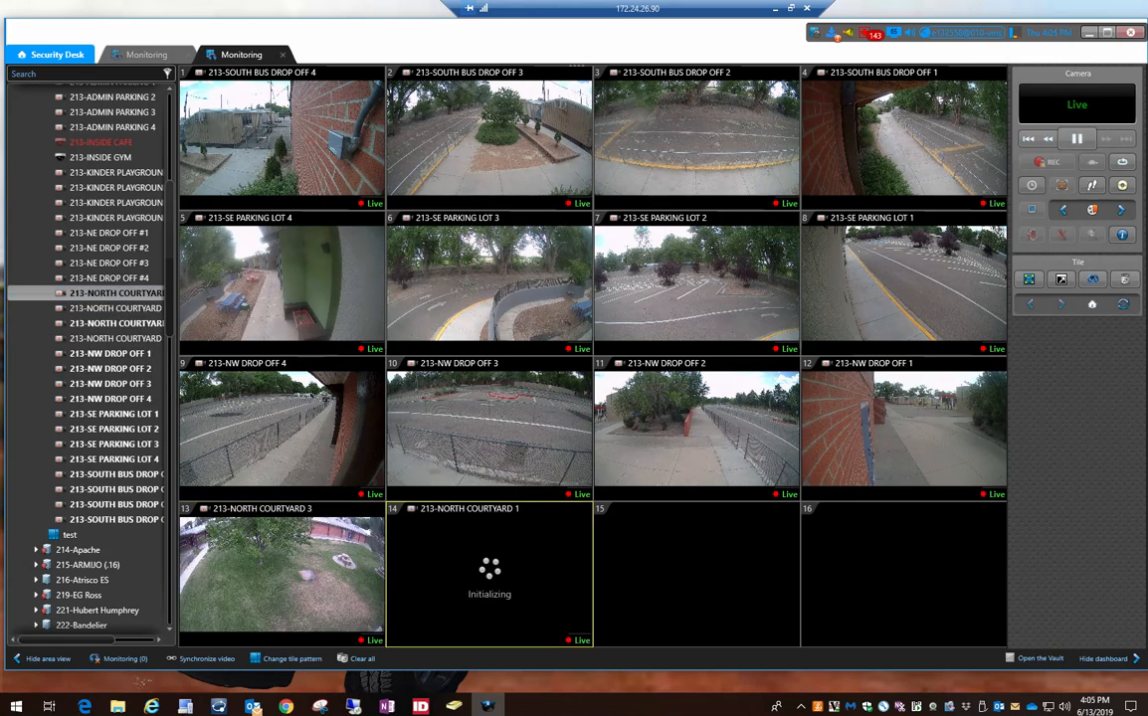
pyautogui.press('Down')
pyautogui.press('Down')
pyautogui.press('Down')
pyautogui.press('Return')
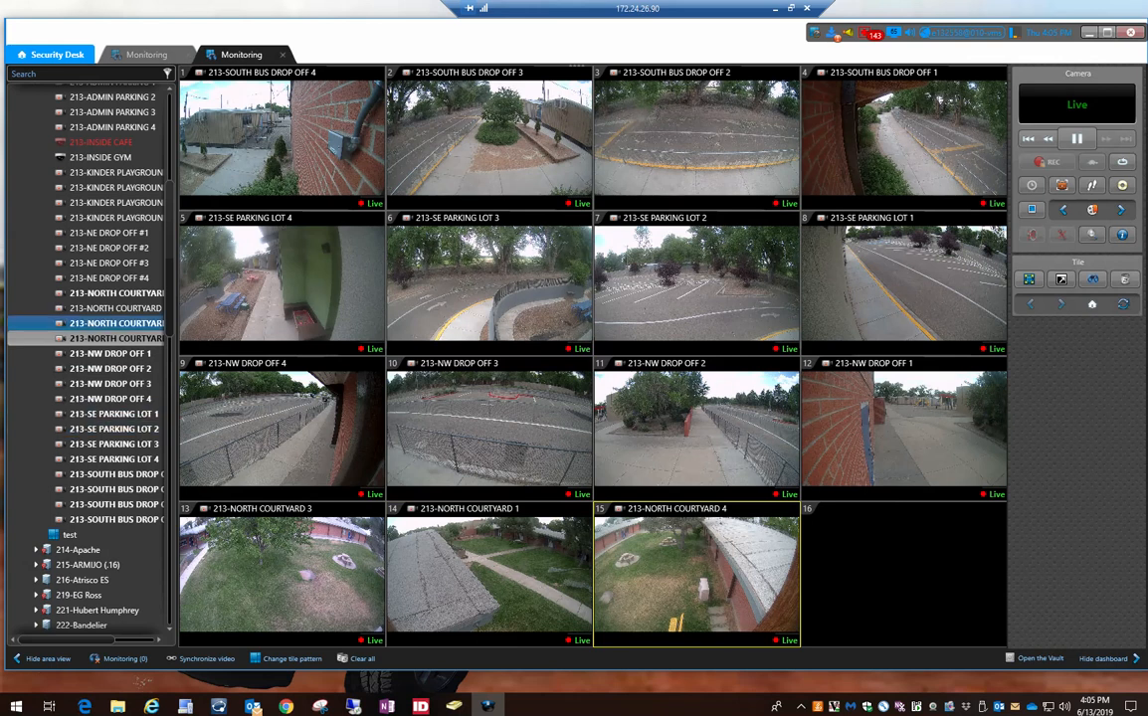
pyautogui.moveTo(115, 308); pyautogui.dragTo(895, 567)
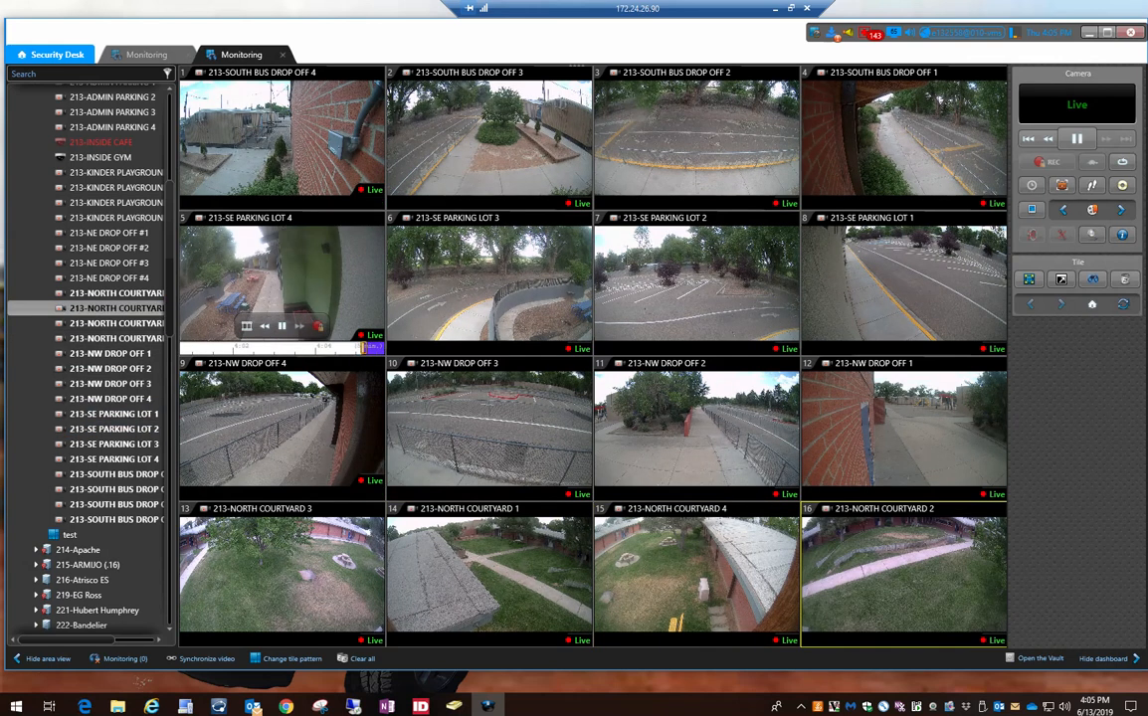
# Start saving the current Monitoring task as a layout and choose APS > ES > 213-Alvarado as its location.
pyautogui.rightClick(72, 56)
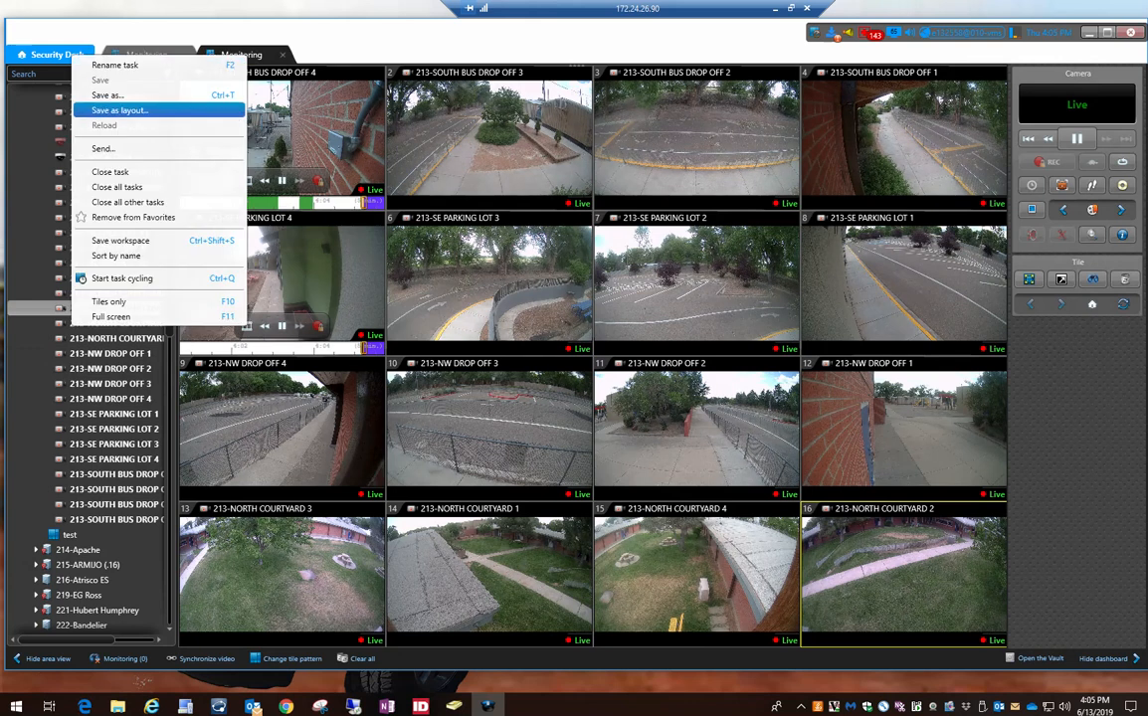
pyautogui.click(119, 110)
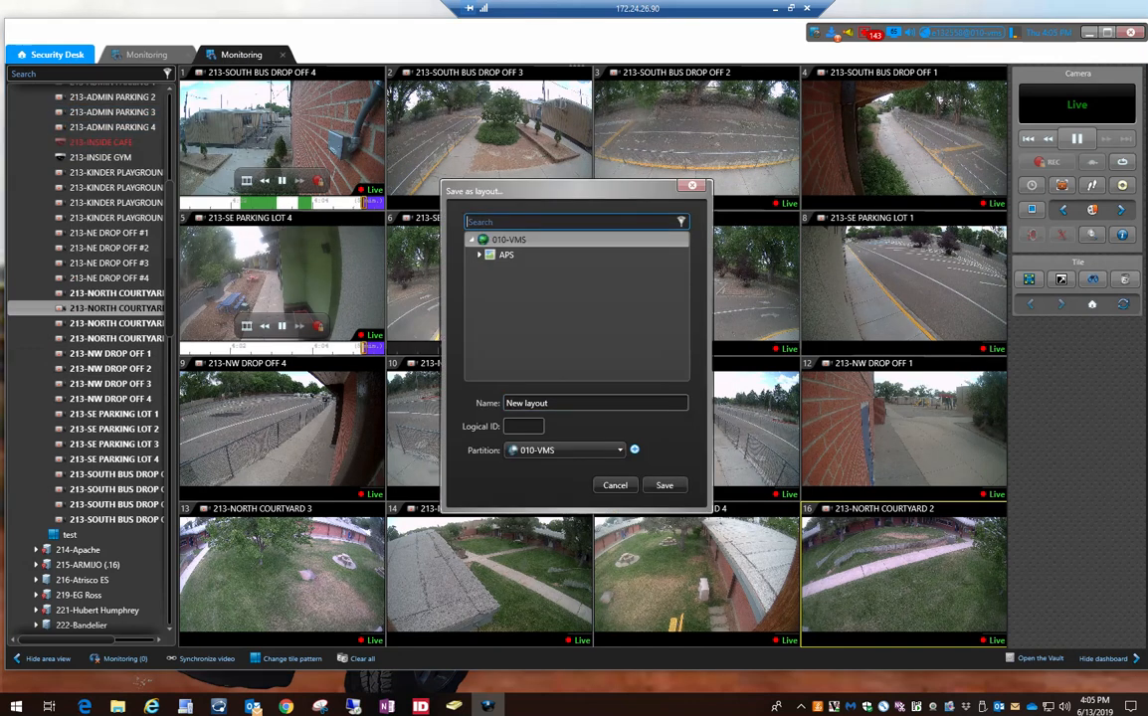
pyautogui.press('Right')
pyautogui.press('Down')
pyautogui.press('Down')
pyautogui.press('Down')
pyautogui.press('Down')
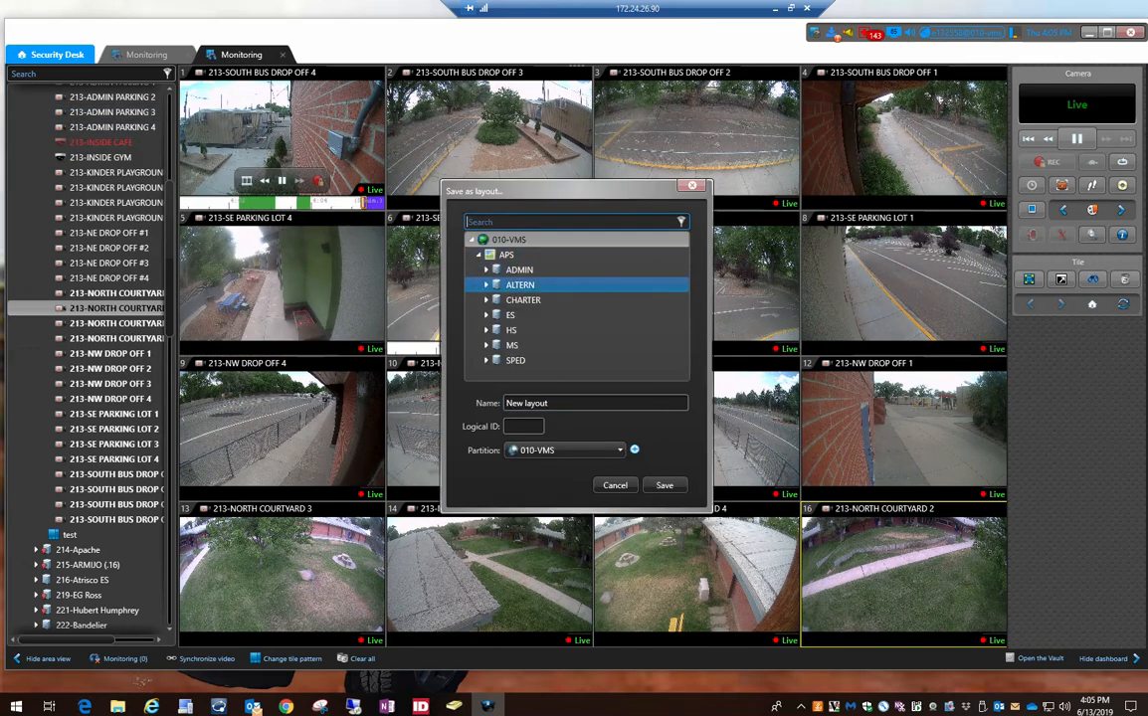
pyautogui.click(486, 315)
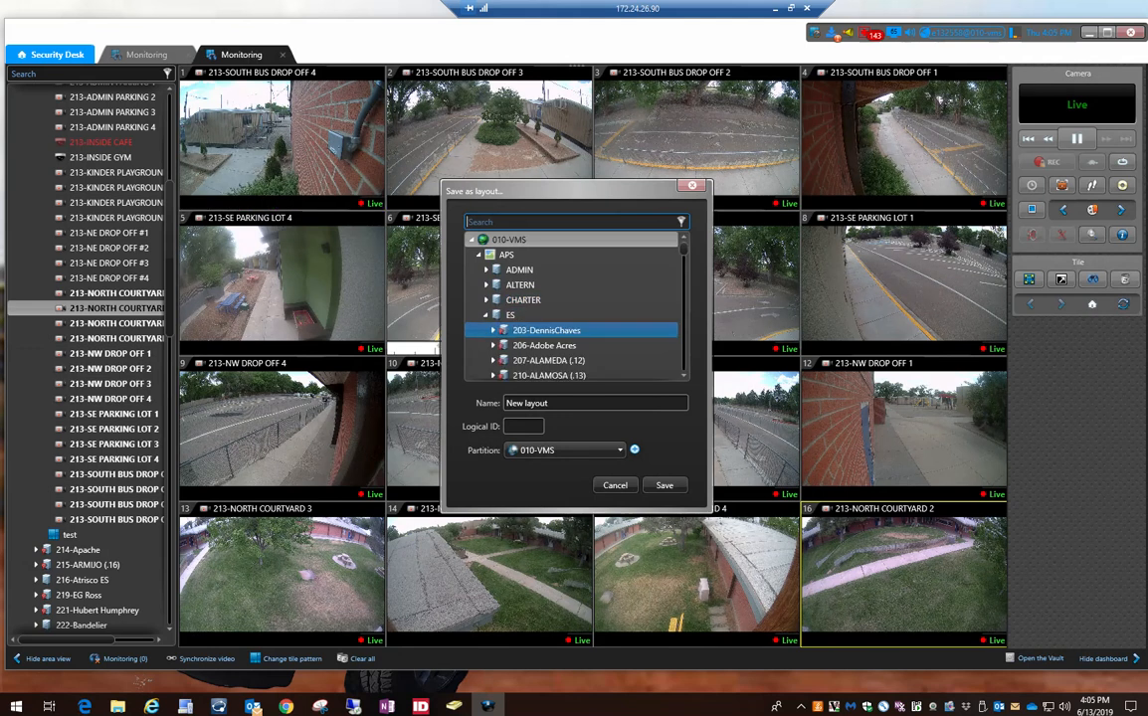
pyautogui.scroll(-5, 489, 345)
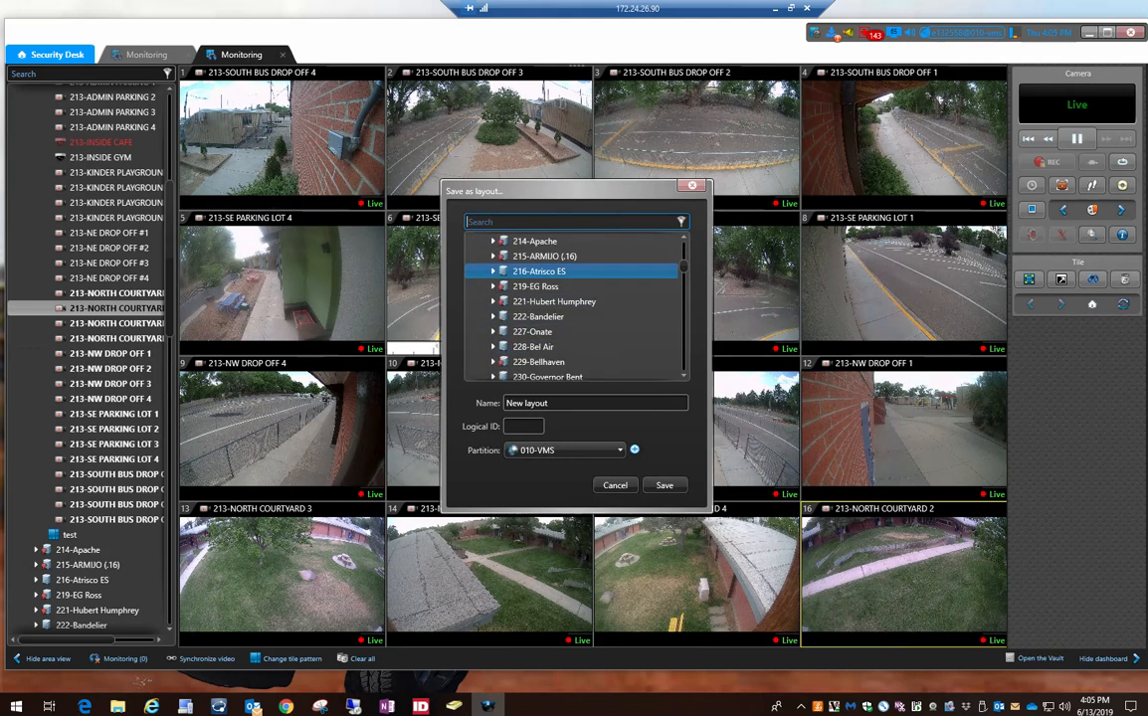
pyautogui.scroll(1, 538, 309)
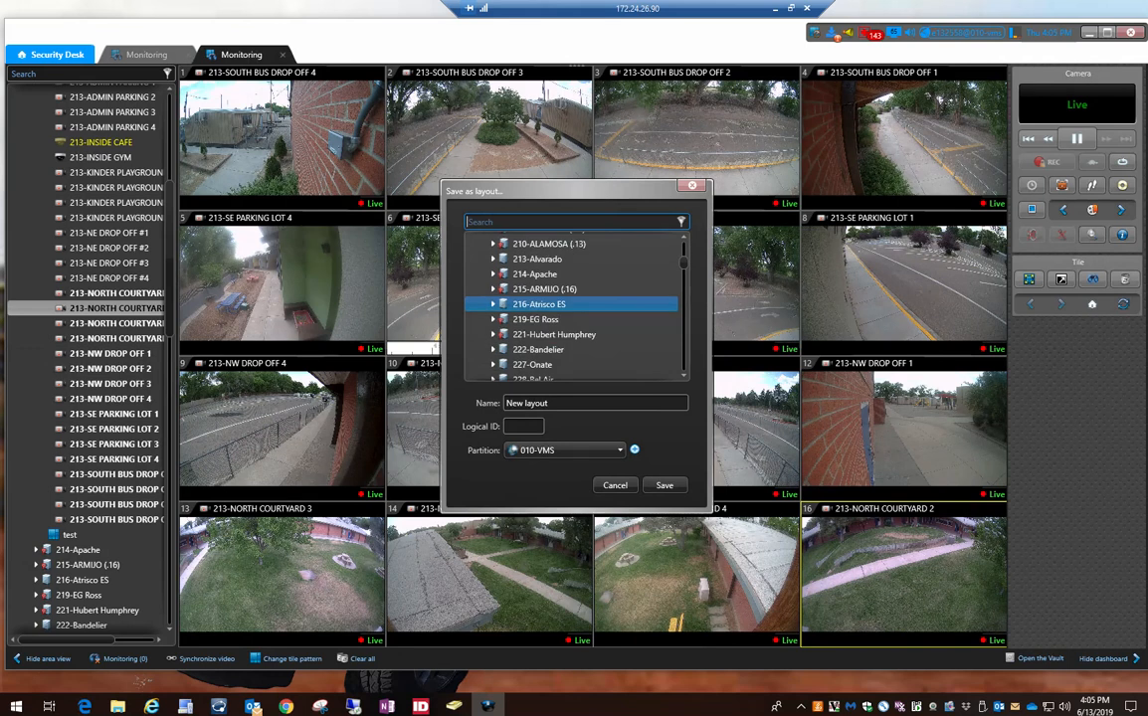
pyautogui.click(537, 259)
# Name the layout Test2 and save it.
pyautogui.press('Tab')
pyautogui.write('T')
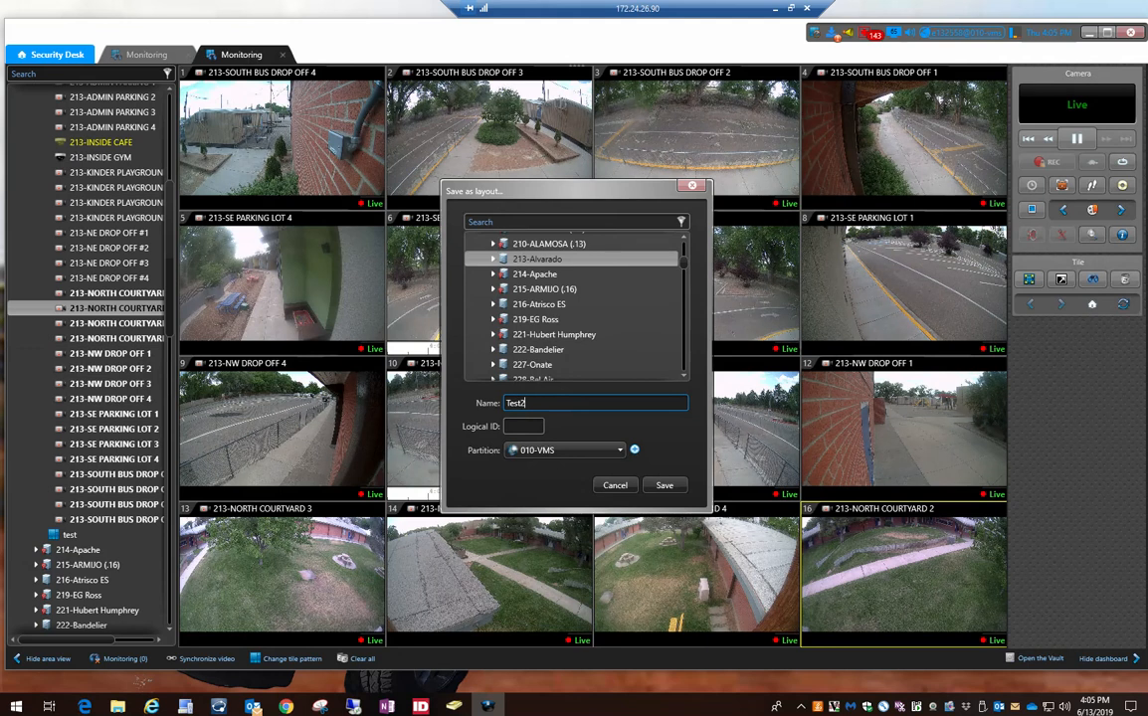
pyautogui.click(664, 485)
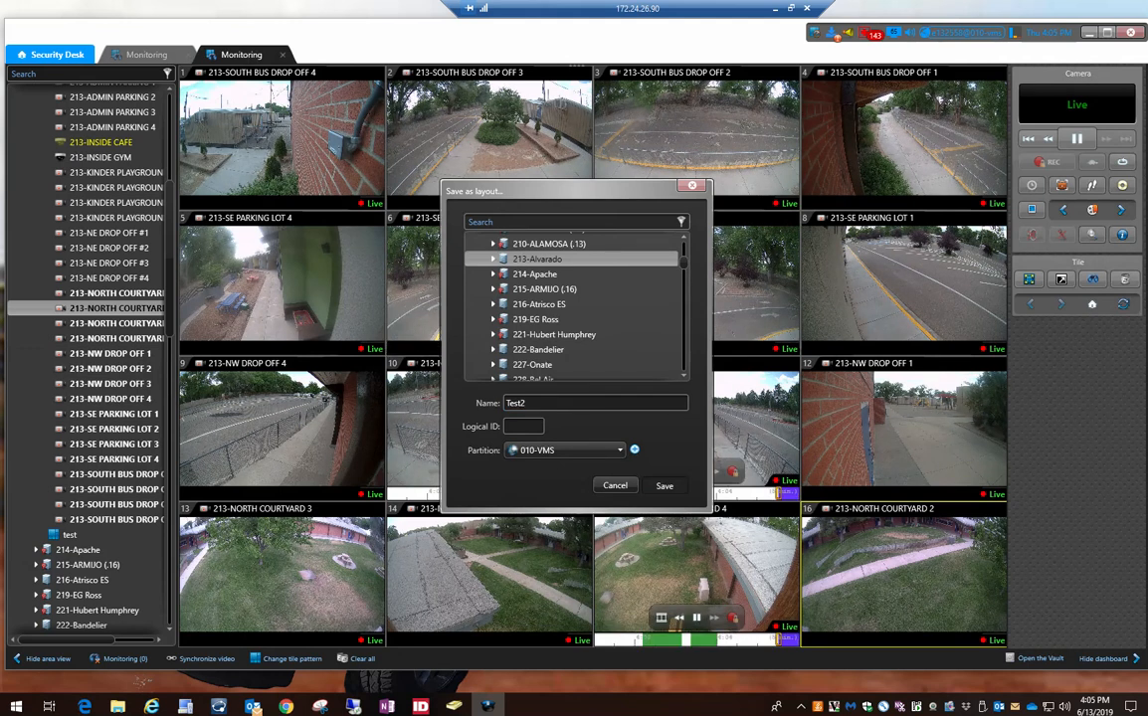
pyautogui.press('Return')
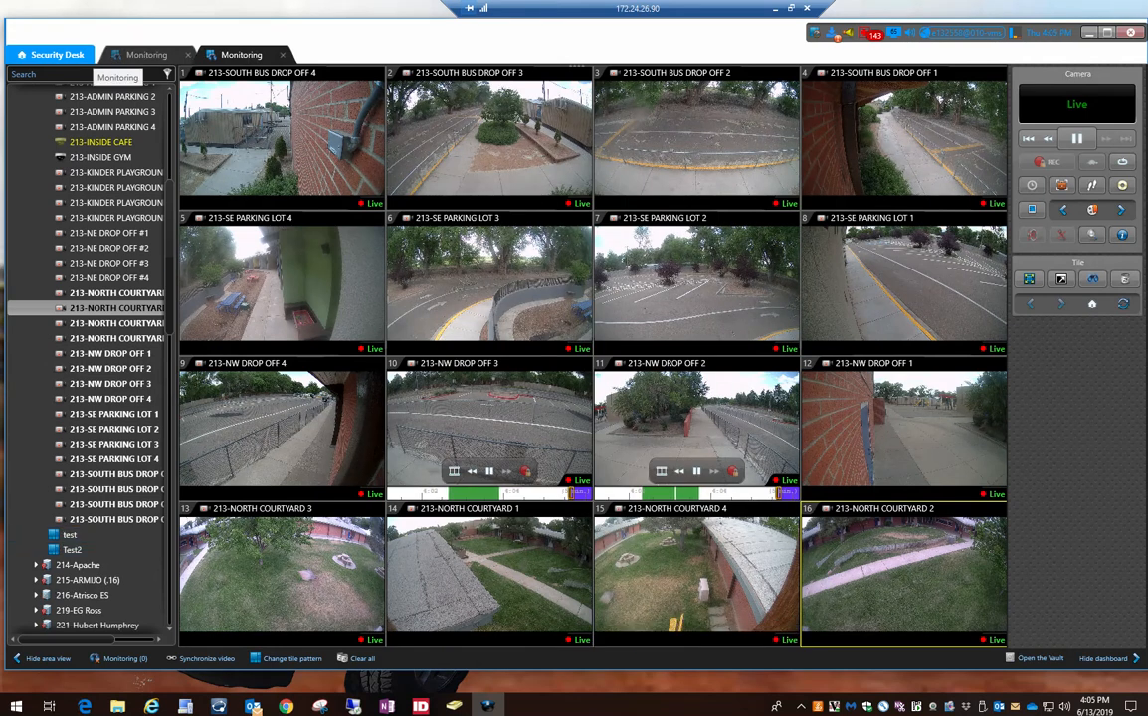
# Return to the first Monitoring task and start task cycling between the open tasks.
pyautogui.click(147, 55)
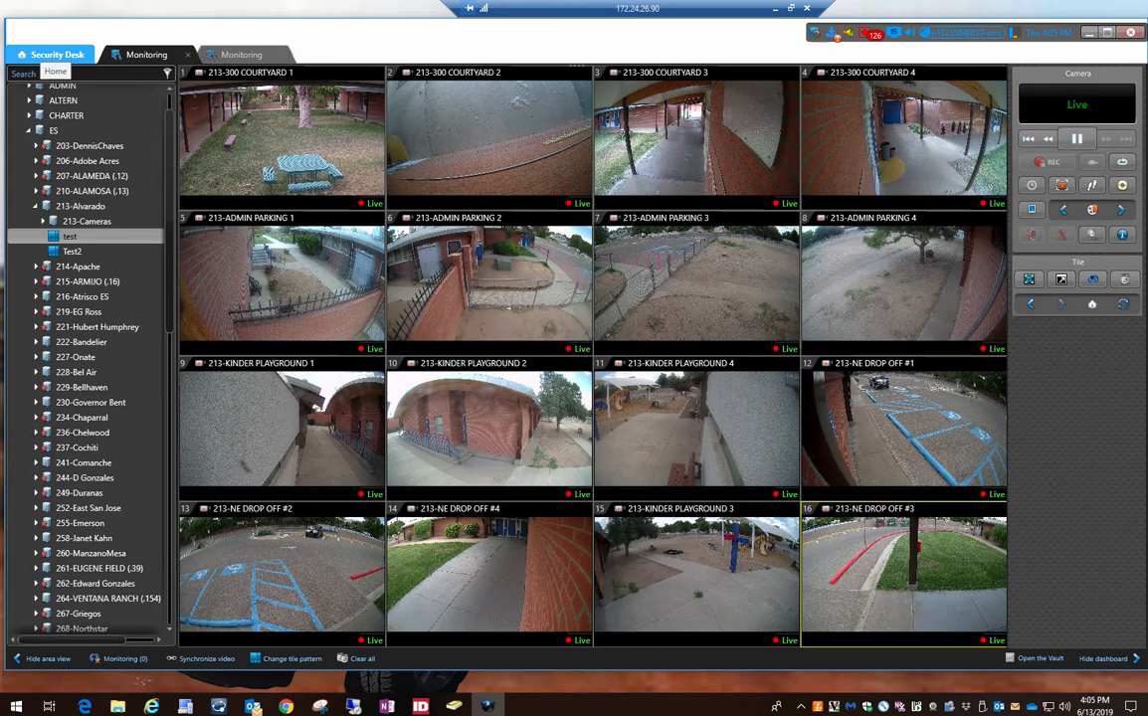
pyautogui.rightClick(57, 54)
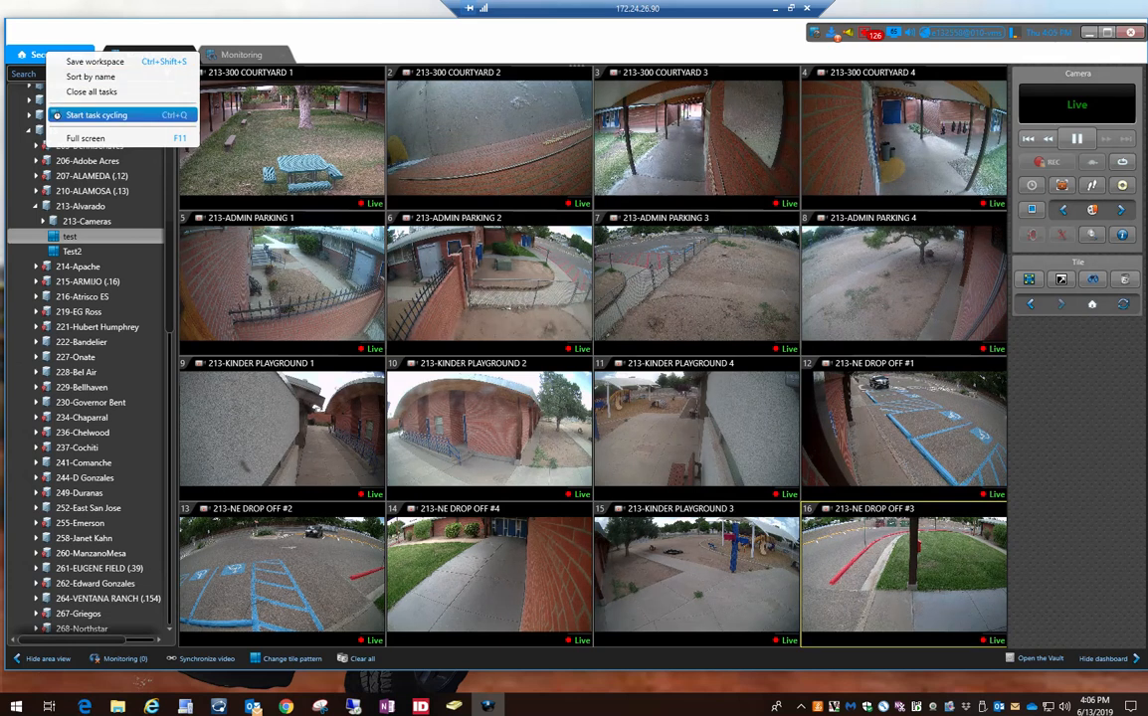
pyautogui.click(97, 115)
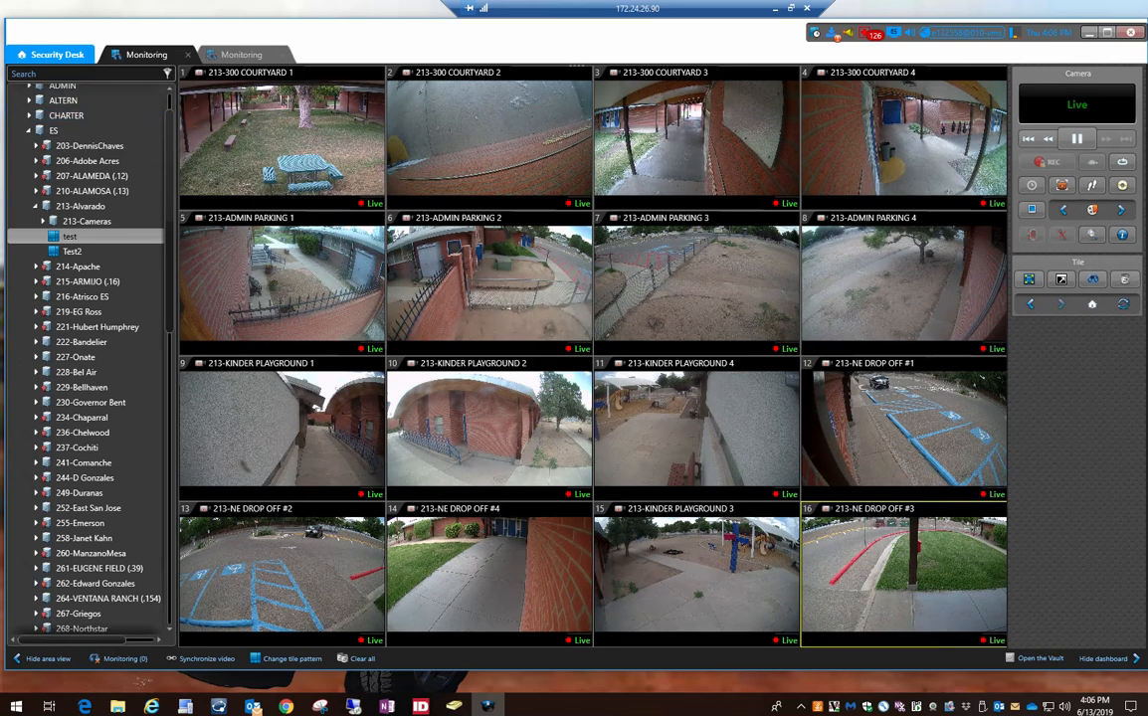
pyautogui.moveTo(328, 171)
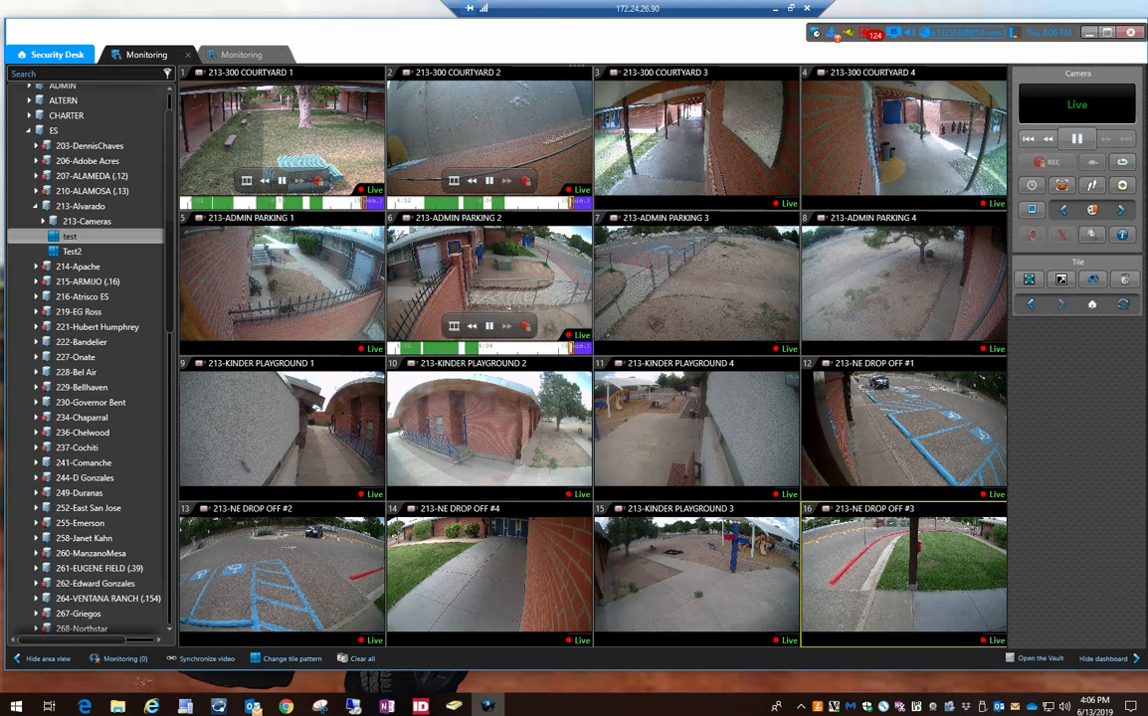
# Switch to the second Monitoring task and stop task cycling.
pyautogui.click(242, 55)
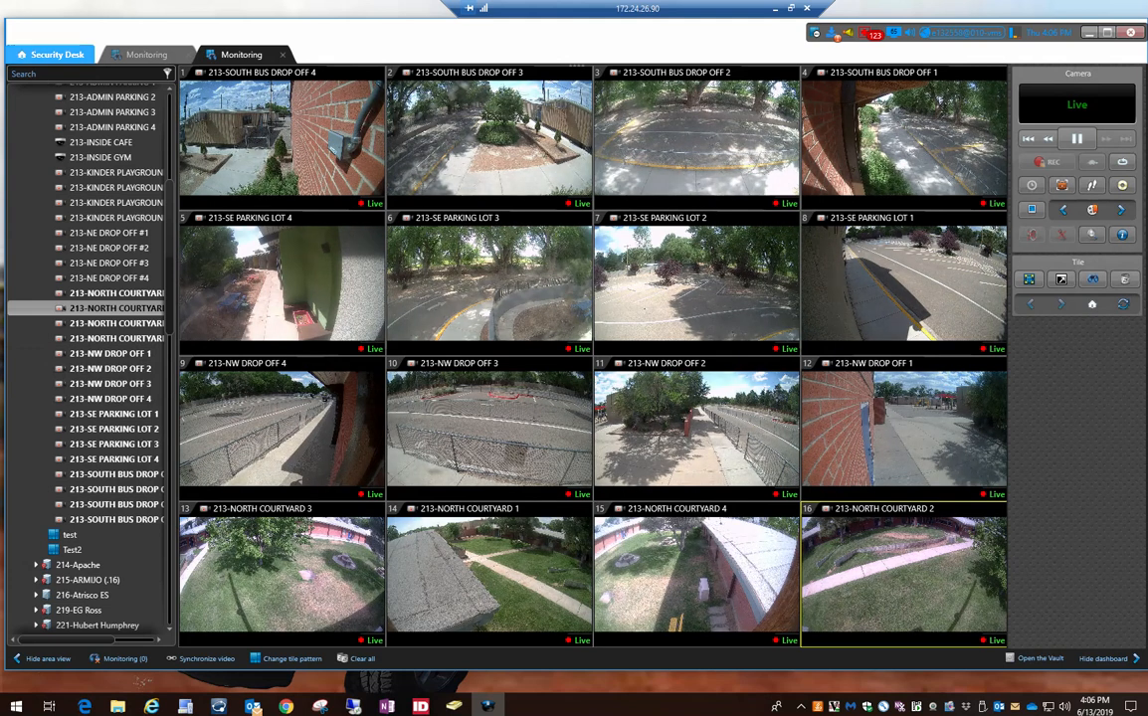
pyautogui.rightClick(49, 56)
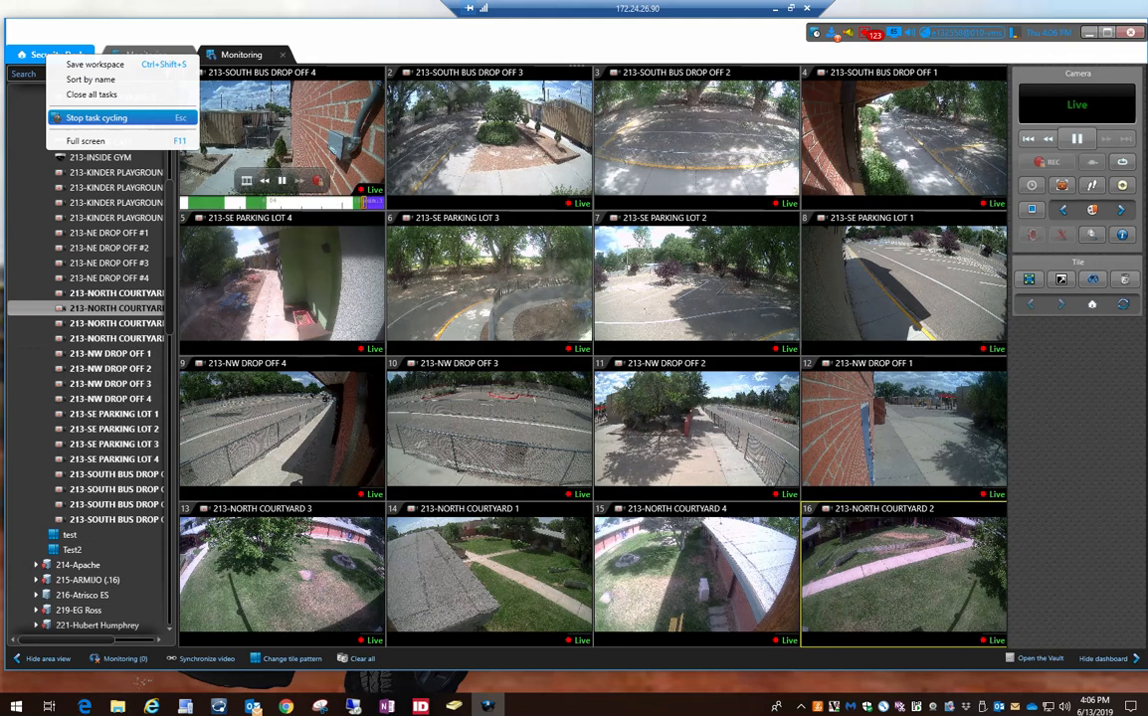
pyautogui.click(96, 118)
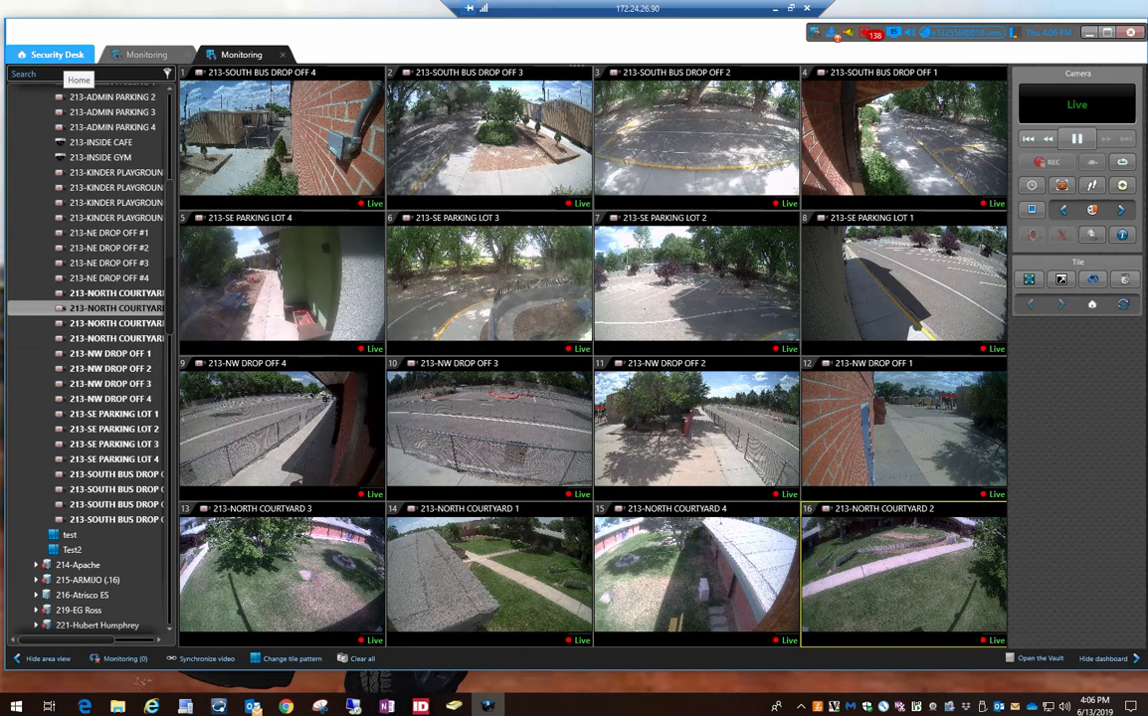
# Check the task cycling dwell time in the general options and leave the options without saving.
pyautogui.click(51, 55)
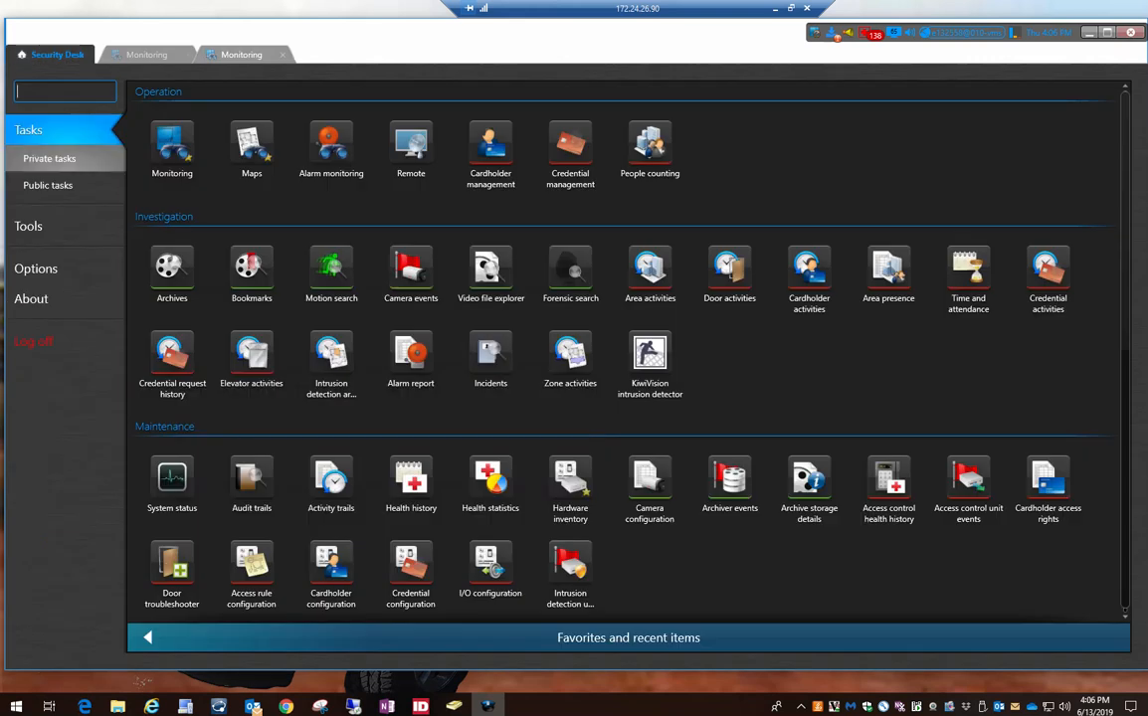
pyautogui.click(36, 269)
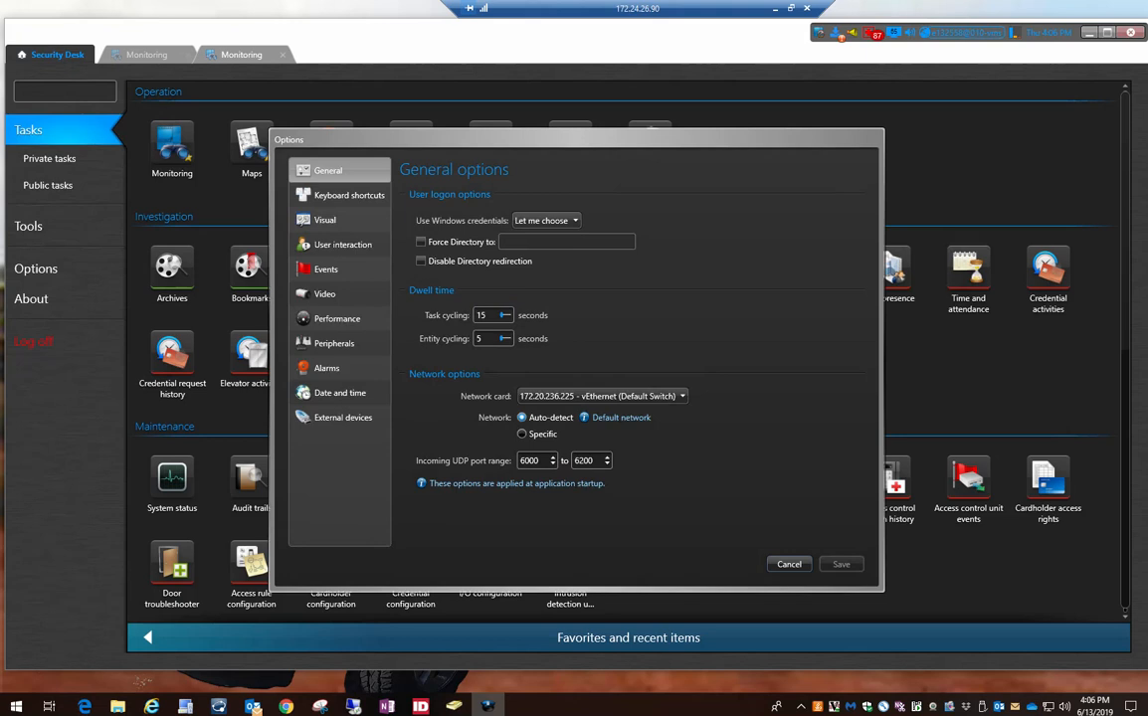
pyautogui.press('Escape')
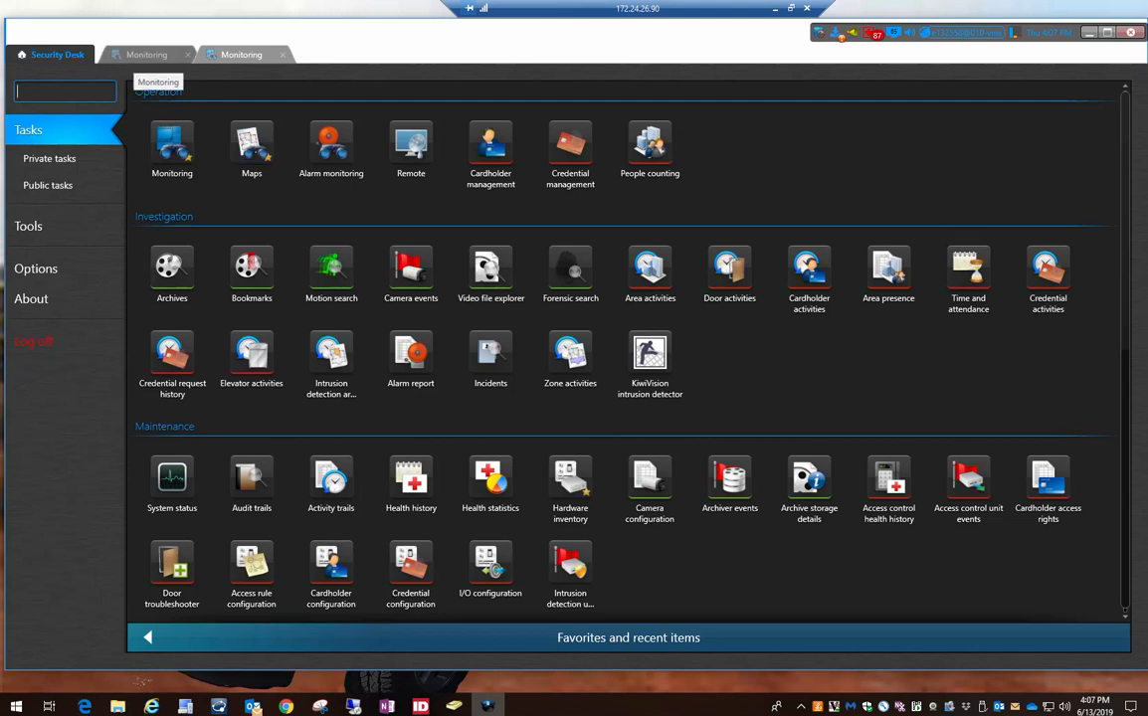
# Clear all tiles in the second Monitoring task and fill tiles 1 to 4 with the cameras 213-ADMIN PARKING 1, 3, 4 and 2.
pyautogui.click(242, 54)
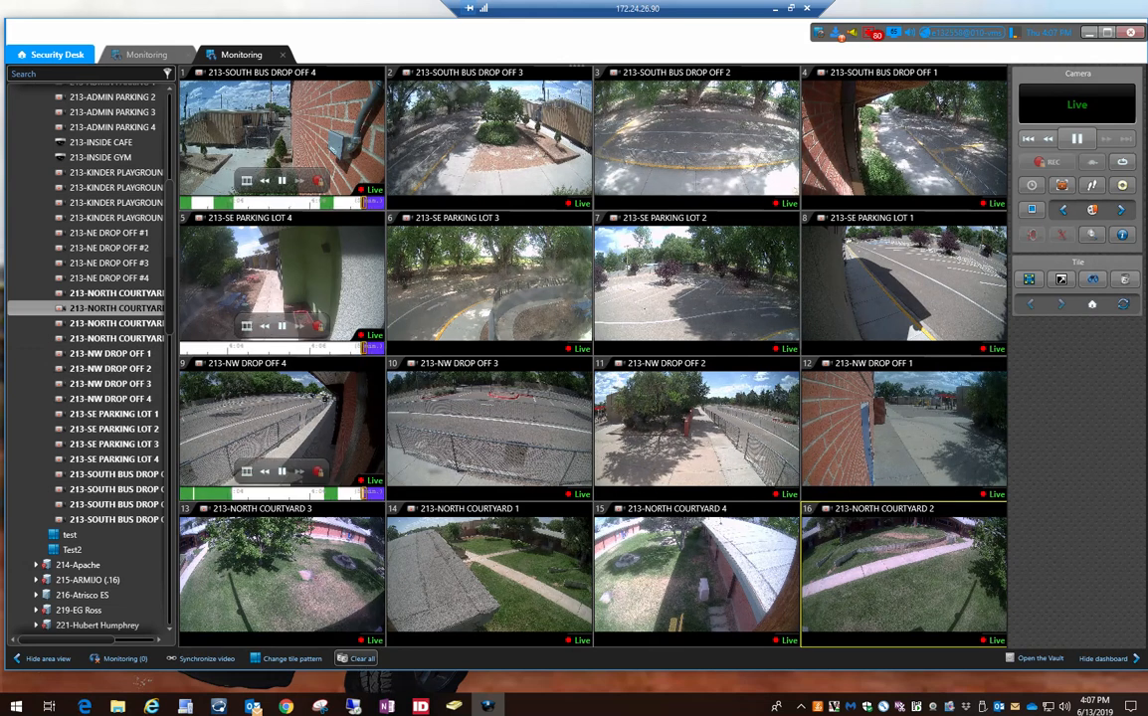
pyautogui.click(356, 658)
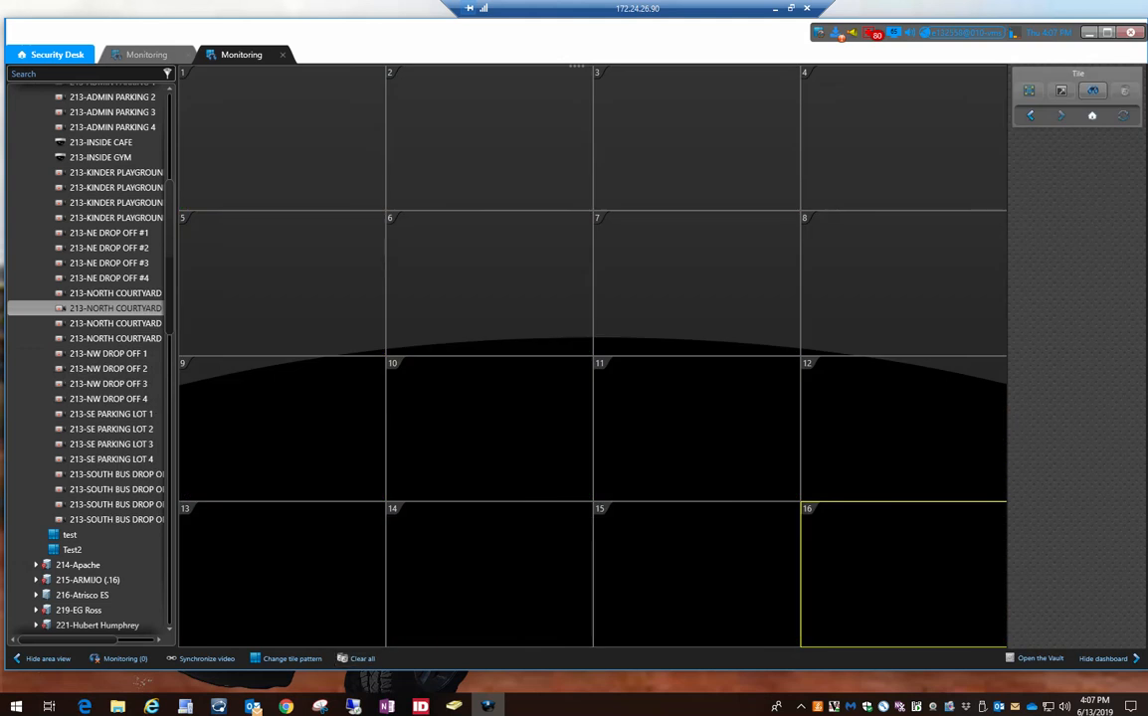
pyautogui.scroll(4, 89, 348)
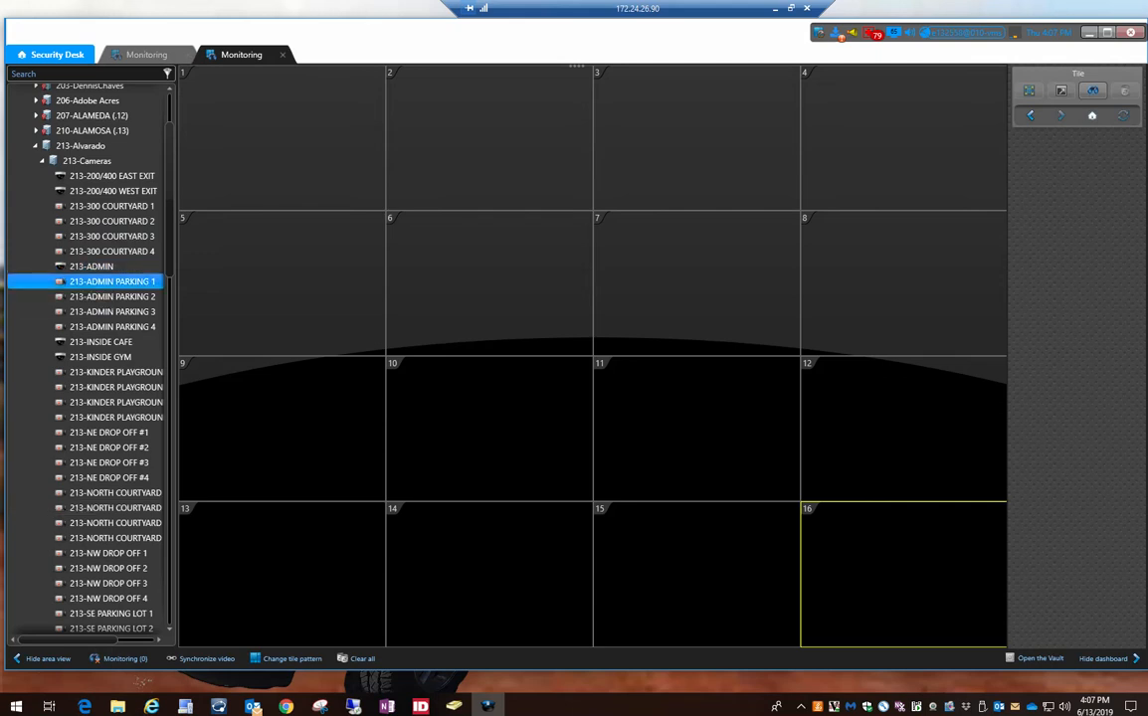
pyautogui.doubleClick(99, 282)
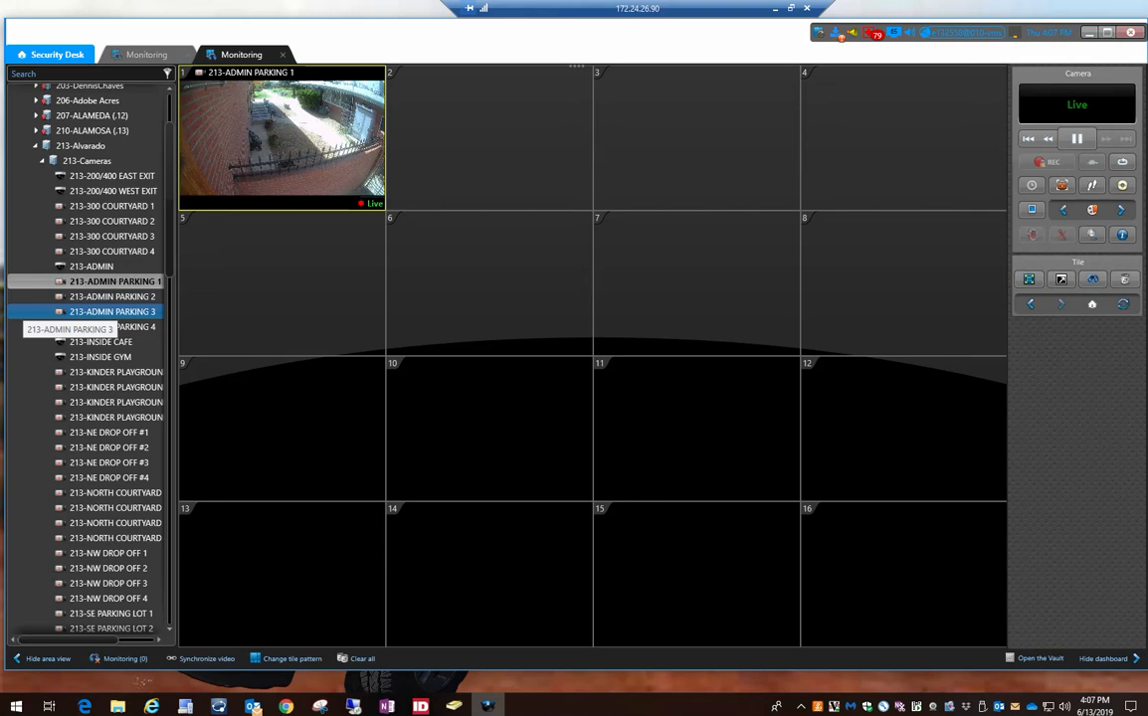
pyautogui.doubleClick(100, 311)
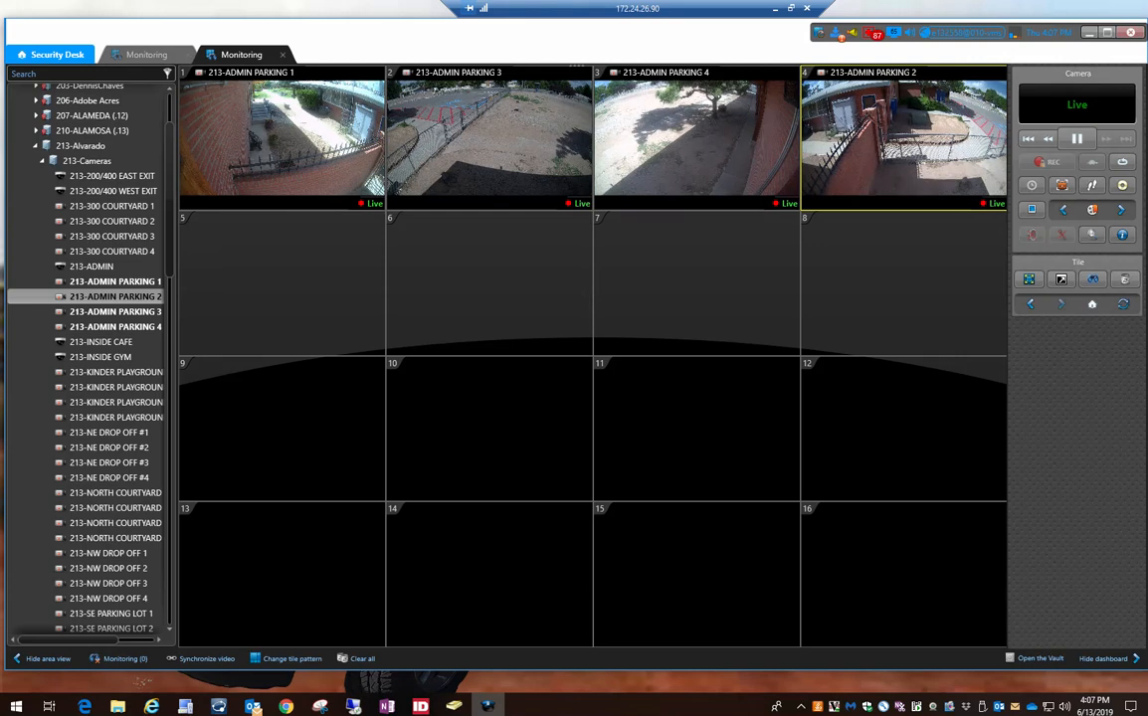
# Expand the 213-ADMIN PARKING 3 tile, play its archived video from 6/10/2019 at about 4:14 PM and pause it.
pyautogui.doubleClick(489, 139)
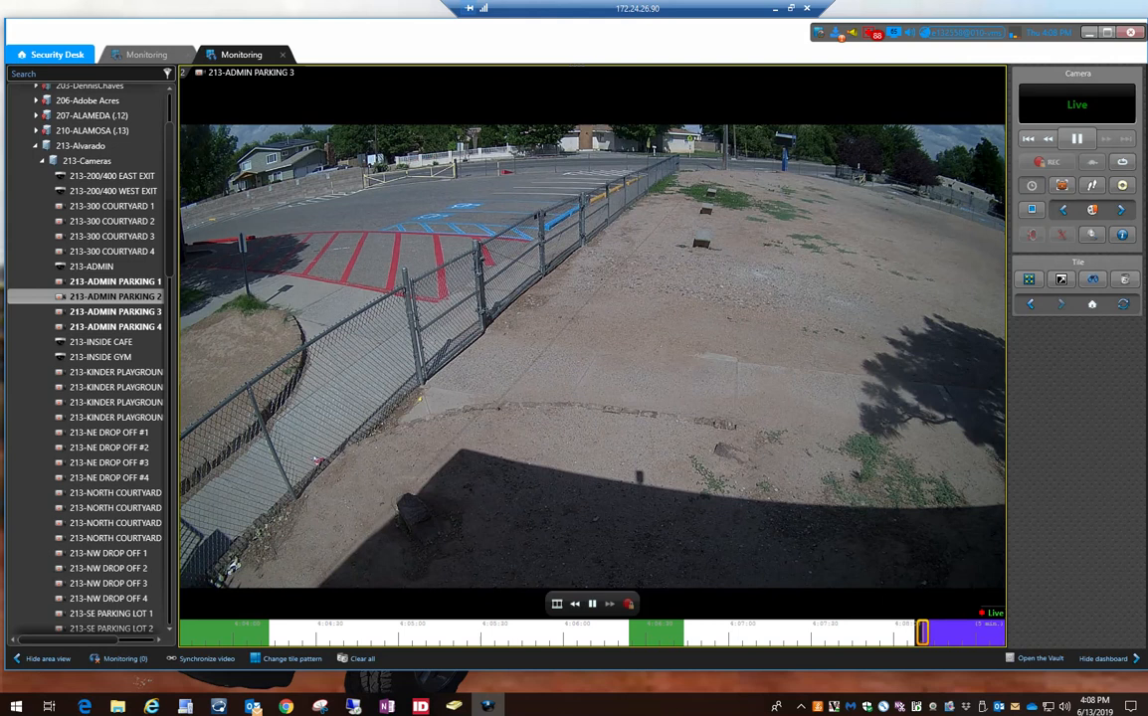
pyautogui.click(1031, 186)
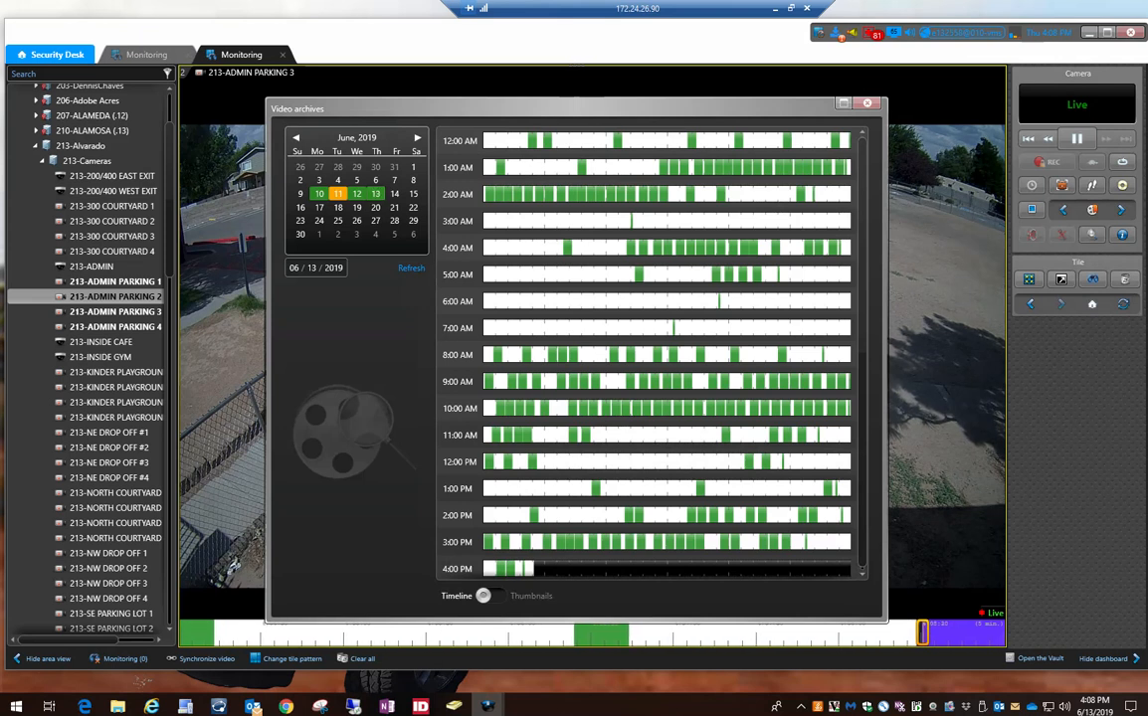
pyautogui.click(337, 193)
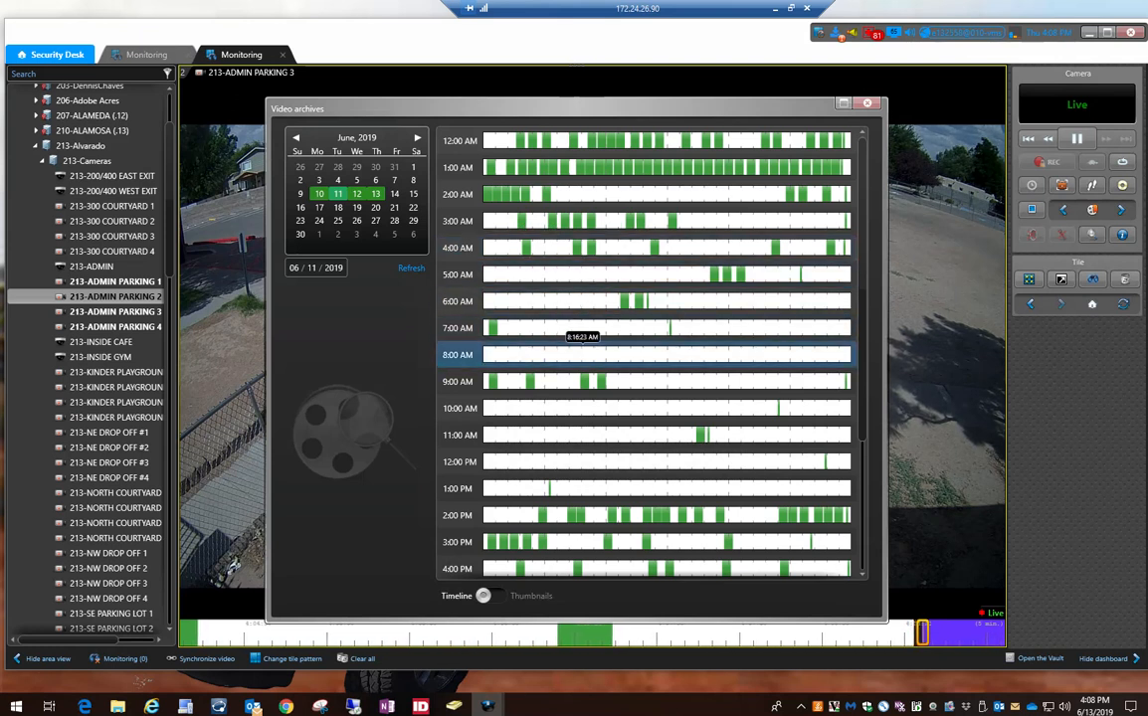
pyautogui.click(582, 354)
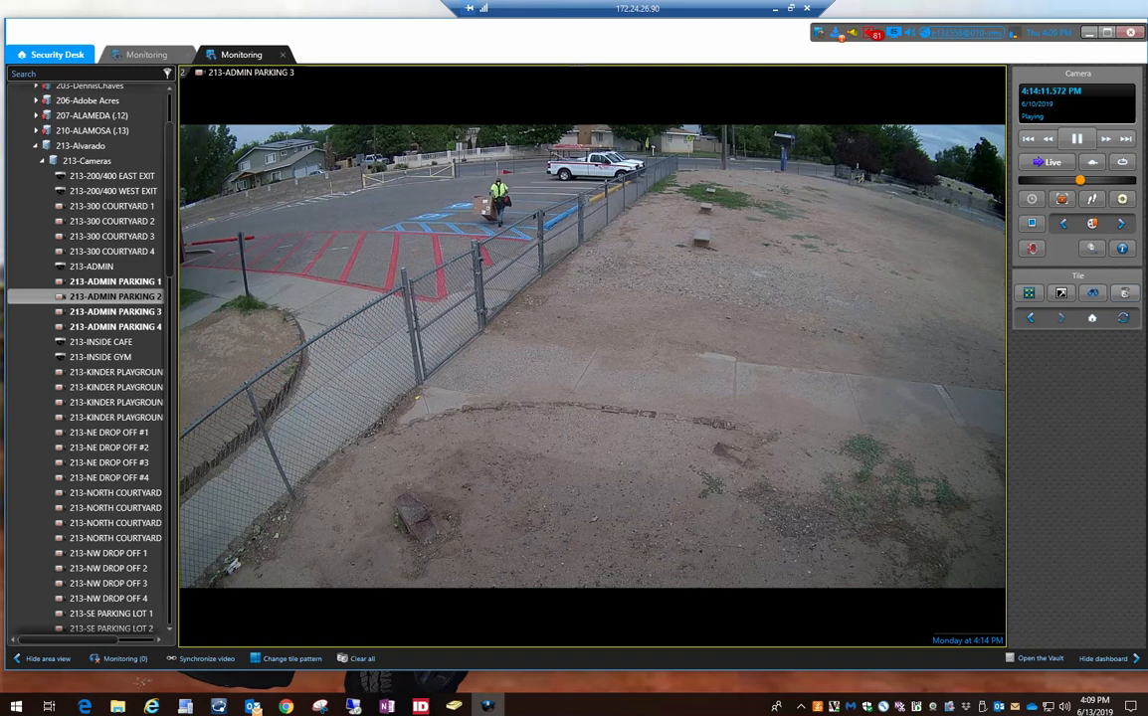
pyautogui.moveTo(591, 604)
pyautogui.click(591, 604)
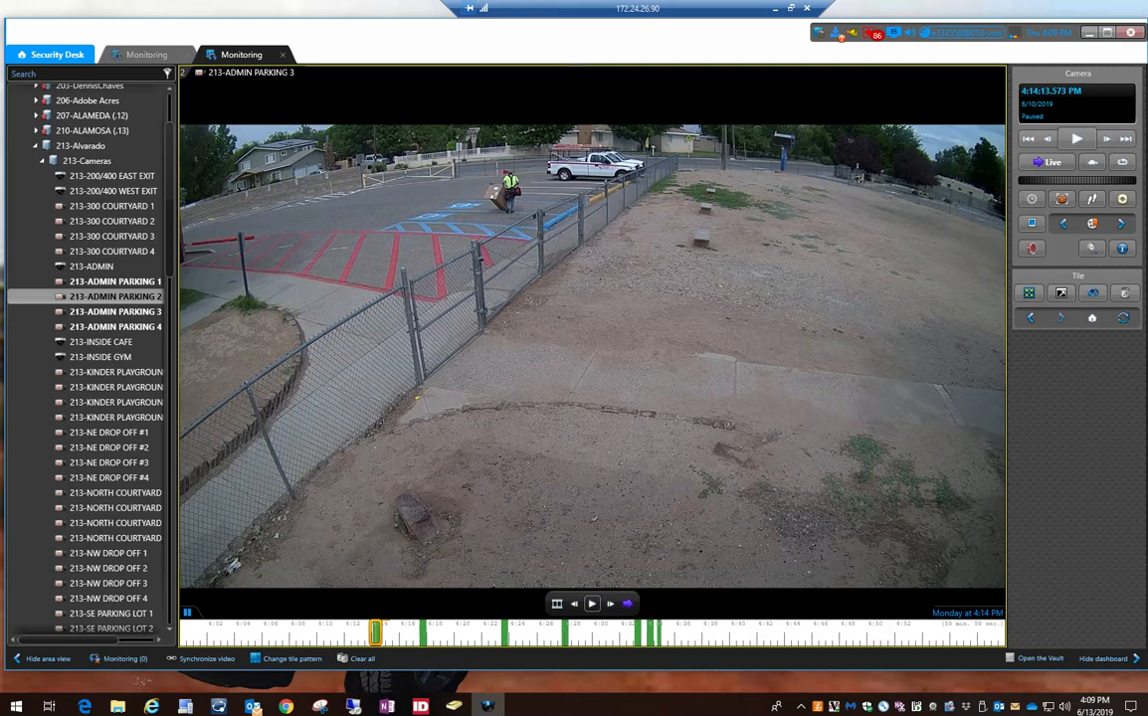
# Run a Quick search on the paused video for the region around the parked white trucks and browse the earlier and later frames.
pyautogui.rightClick(449, 213)
pyautogui.moveTo(470, 221)
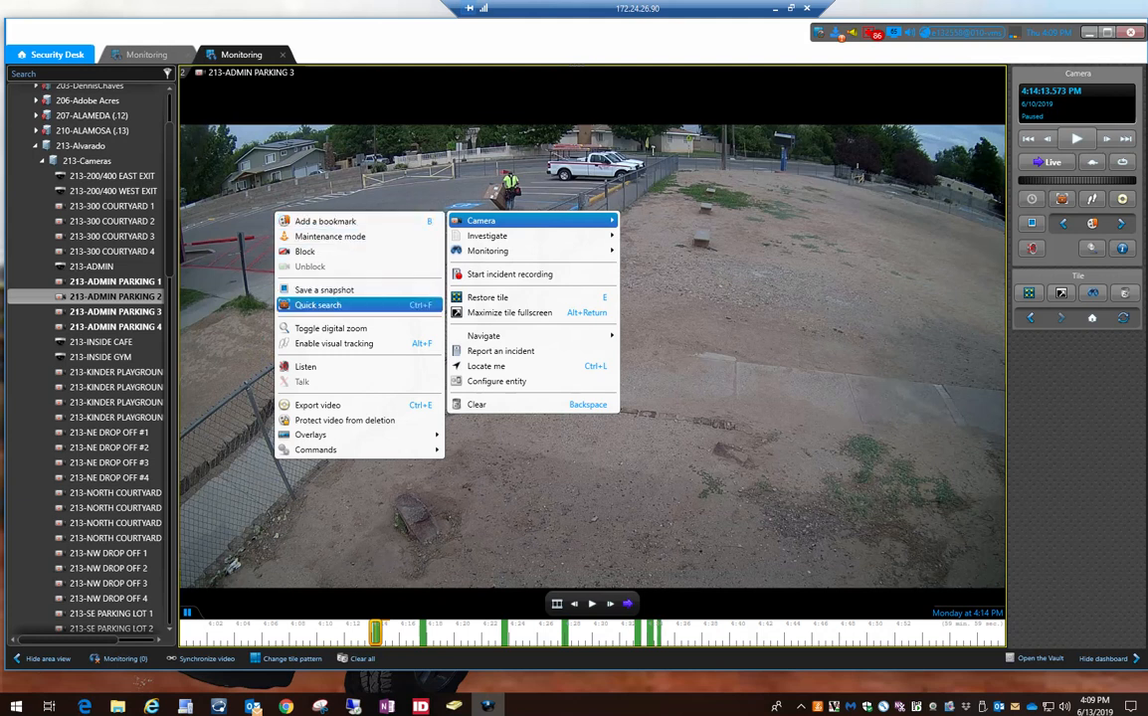
pyautogui.click(343, 305)
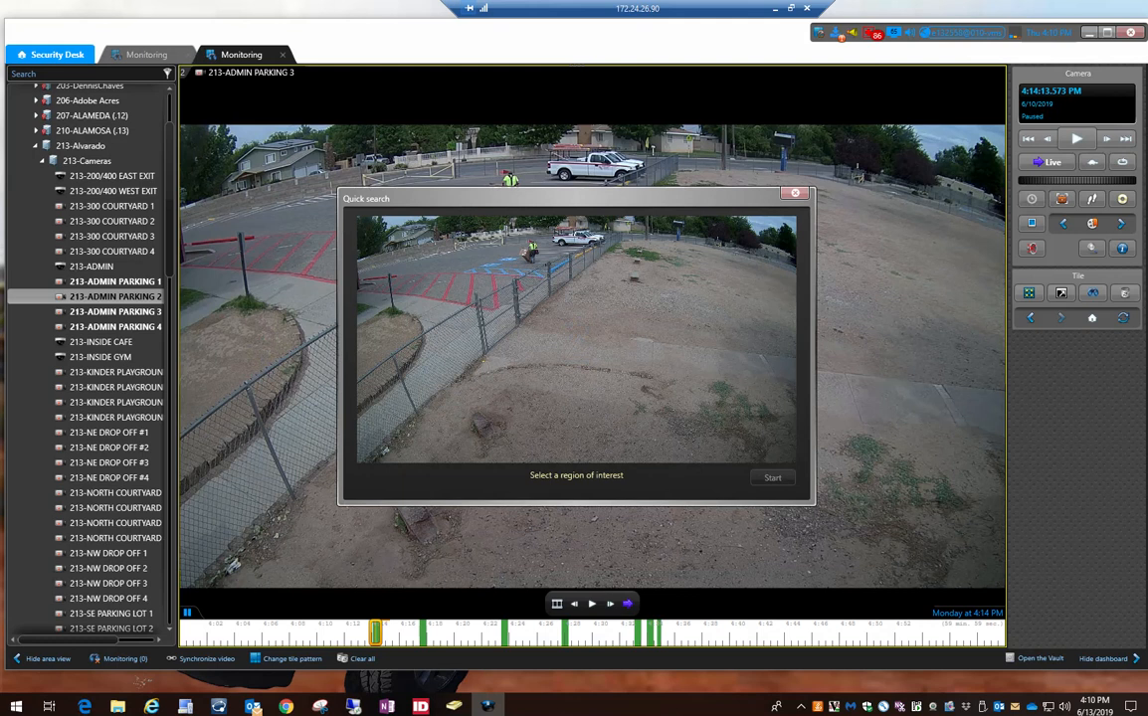
pyautogui.moveTo(545, 226)
pyautogui.mouseDown()
pyautogui.moveTo(642, 258)
pyautogui.moveTo(611, 264)
pyautogui.mouseUp()
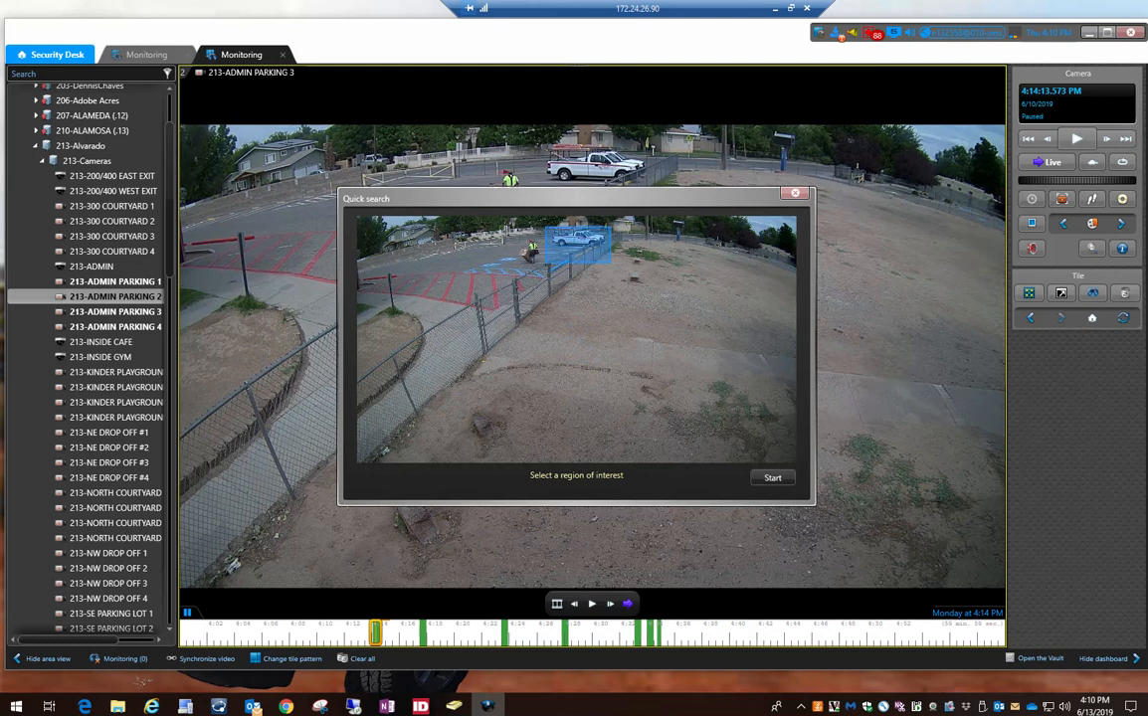
pyautogui.click(771, 478)
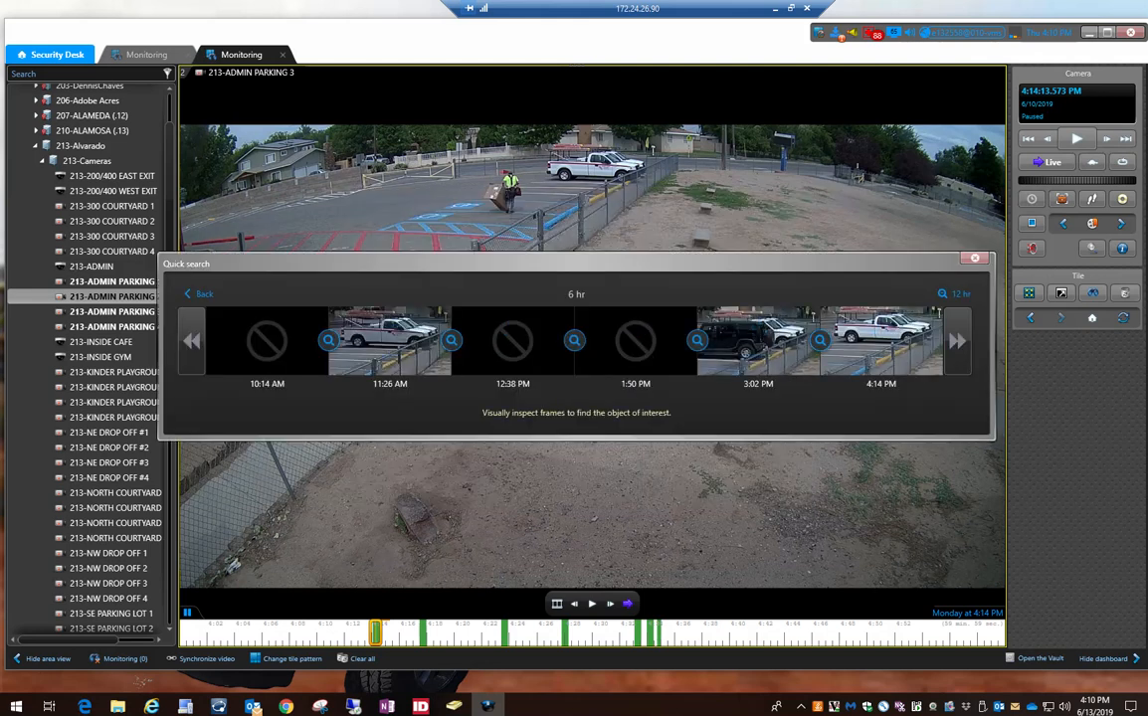
pyautogui.click(192, 340)
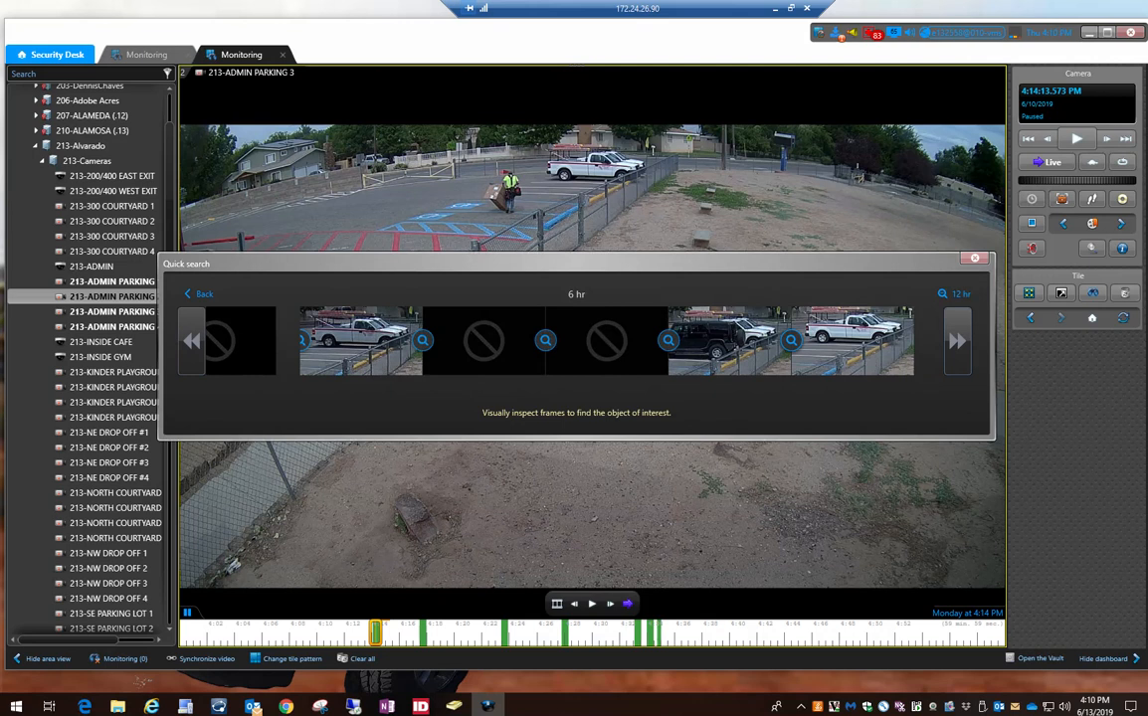
pyautogui.click(957, 340)
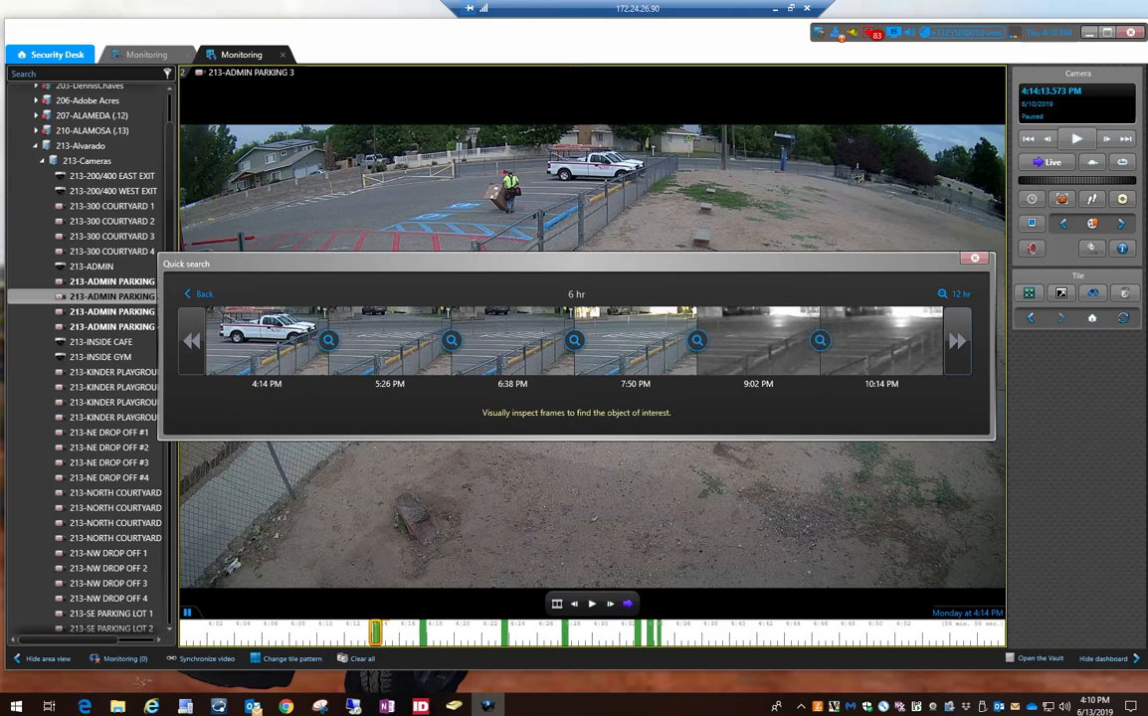
# Narrow the Quick search to the 4:14–5:26 PM, 4:28–4:43 PM and 4:34–4:37 PM intervals and open the last frame showing the white trucks.
pyautogui.click(328, 341)
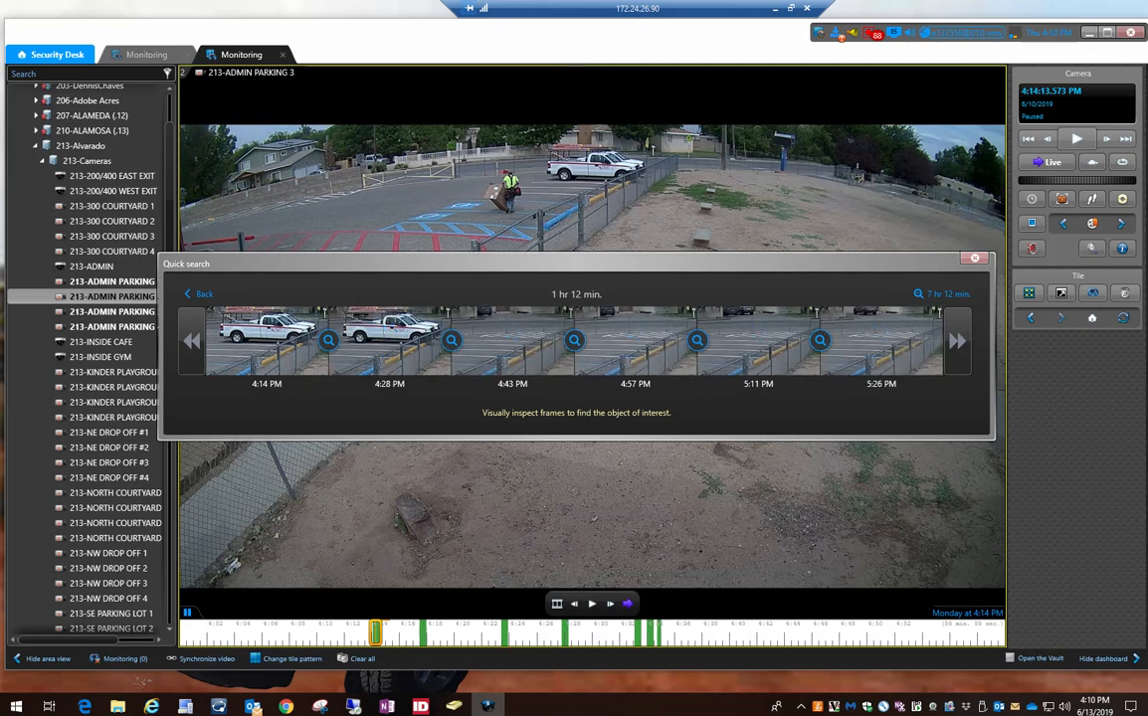
pyautogui.click(450, 340)
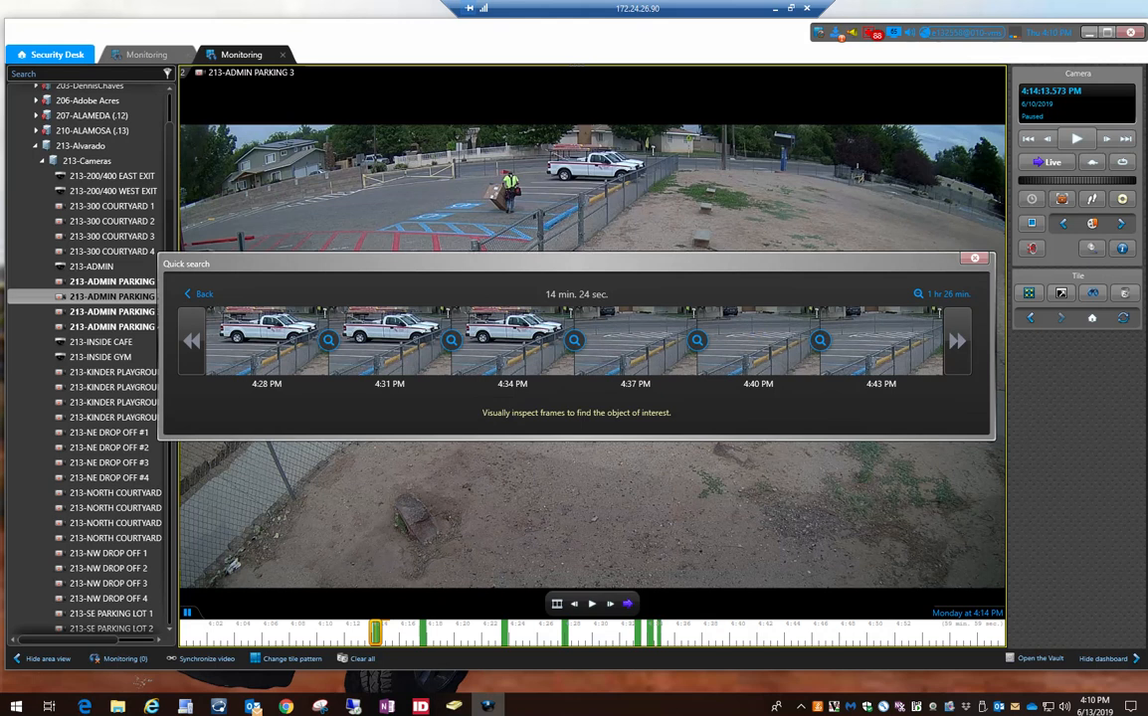
pyautogui.click(573, 340)
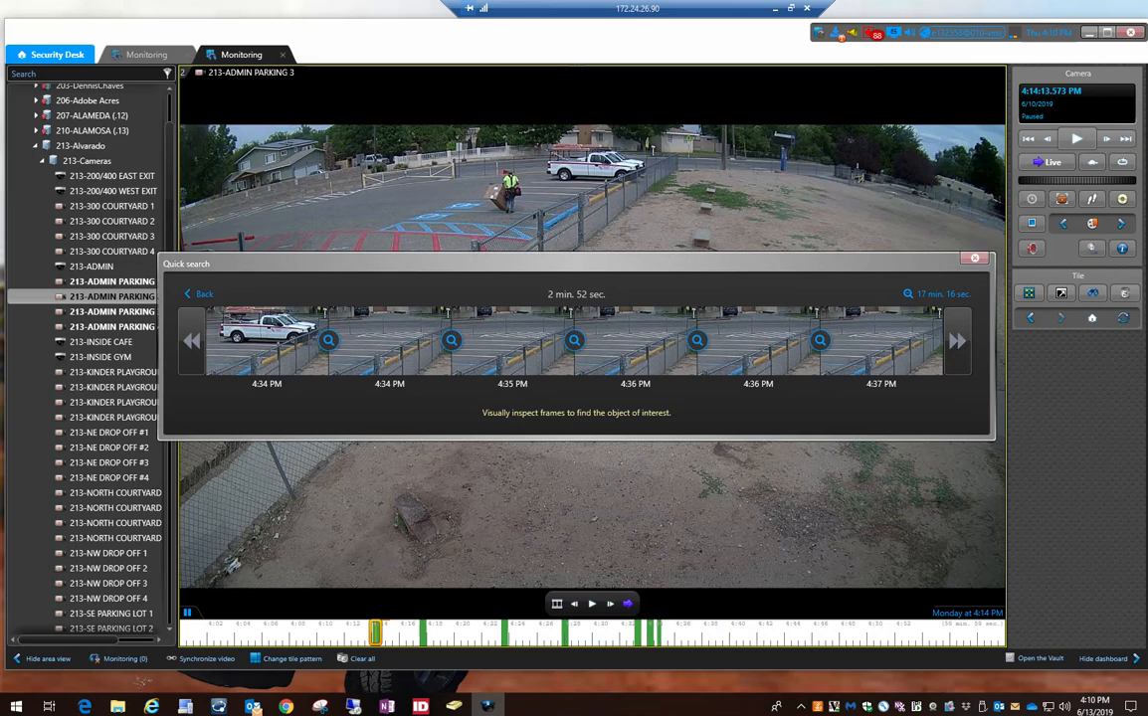
pyautogui.click(267, 340)
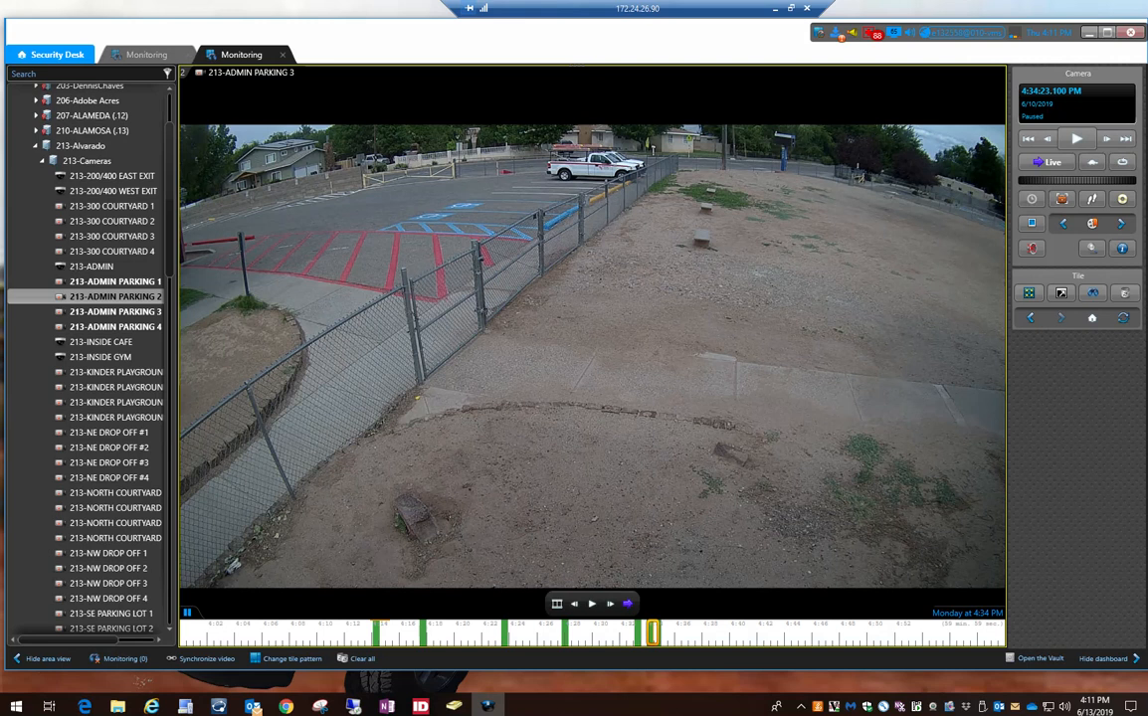
# Advance the 213-ADMIN PARKING 3 video one frame, play it to about 4:34:34 PM, pause it and restore the 16-tile view.
pyautogui.moveTo(610, 604)
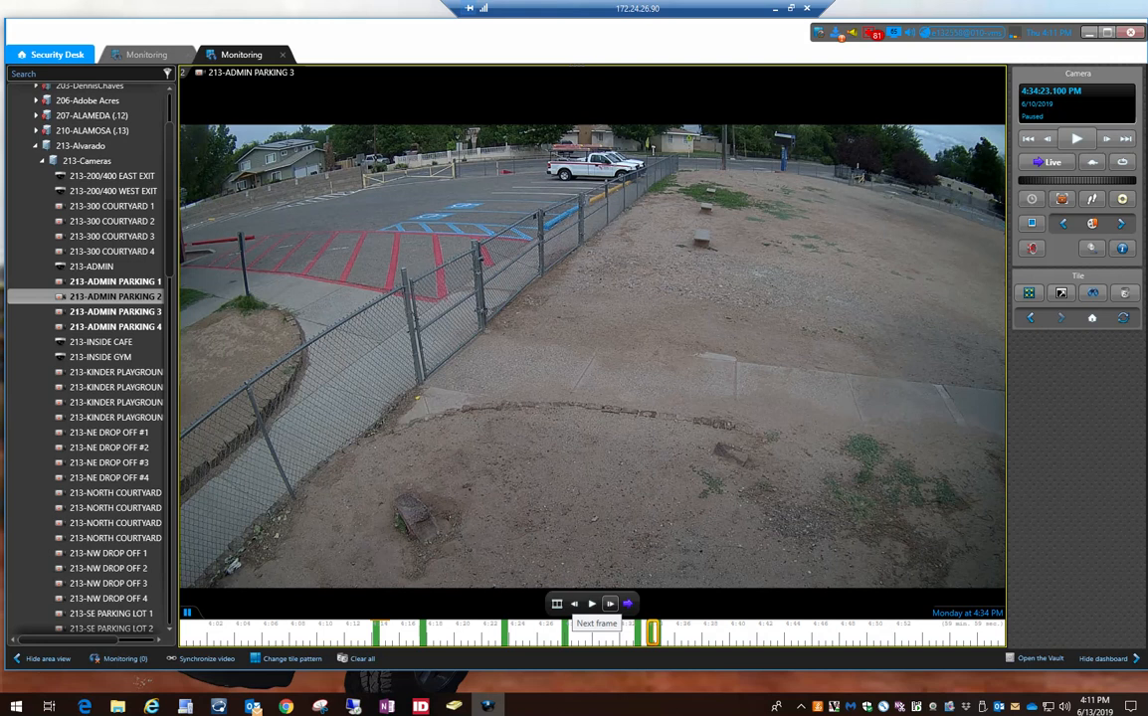
pyautogui.click(609, 603)
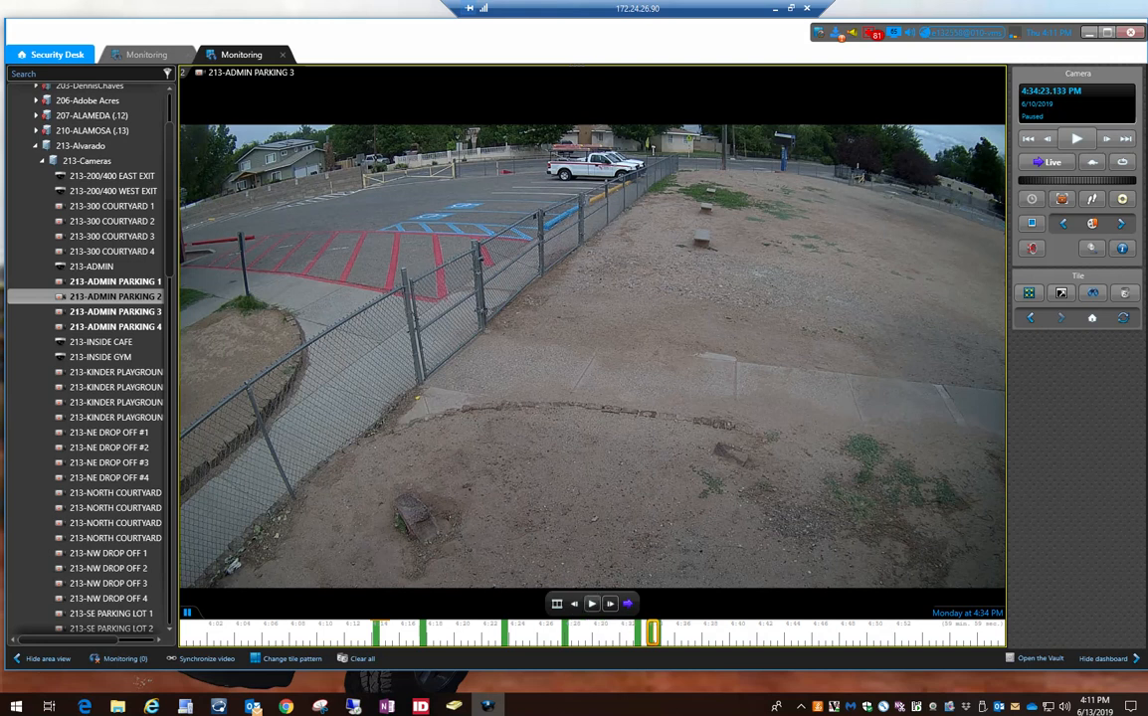
pyautogui.click(592, 604)
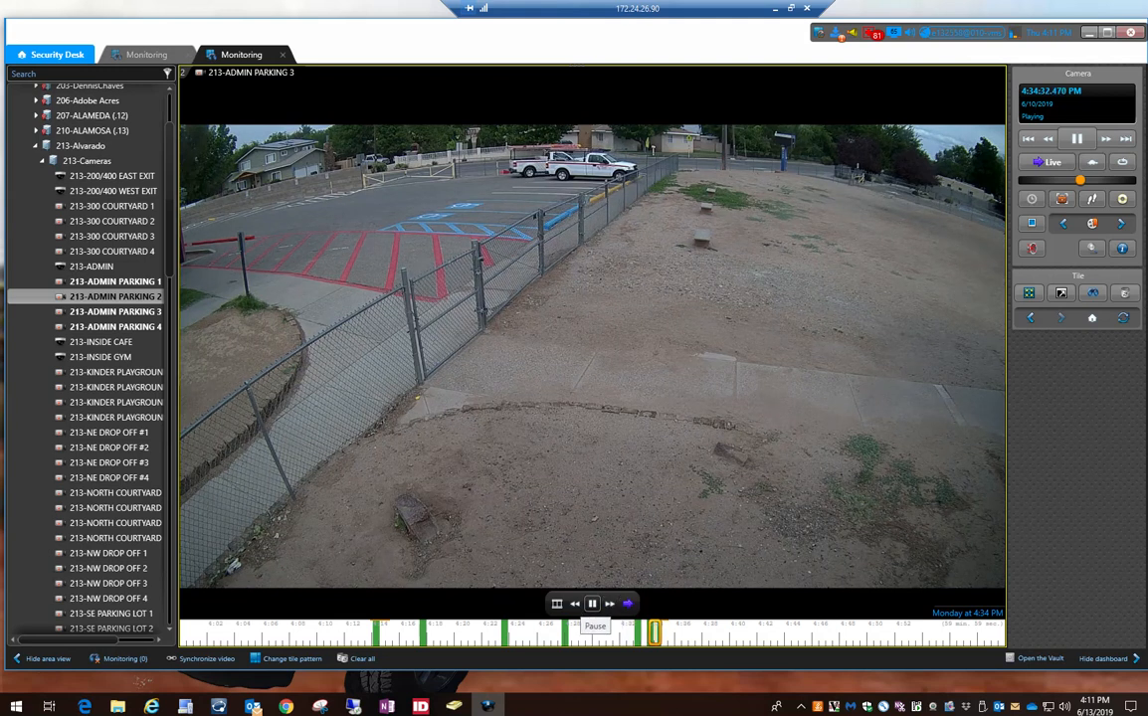
pyautogui.click(592, 603)
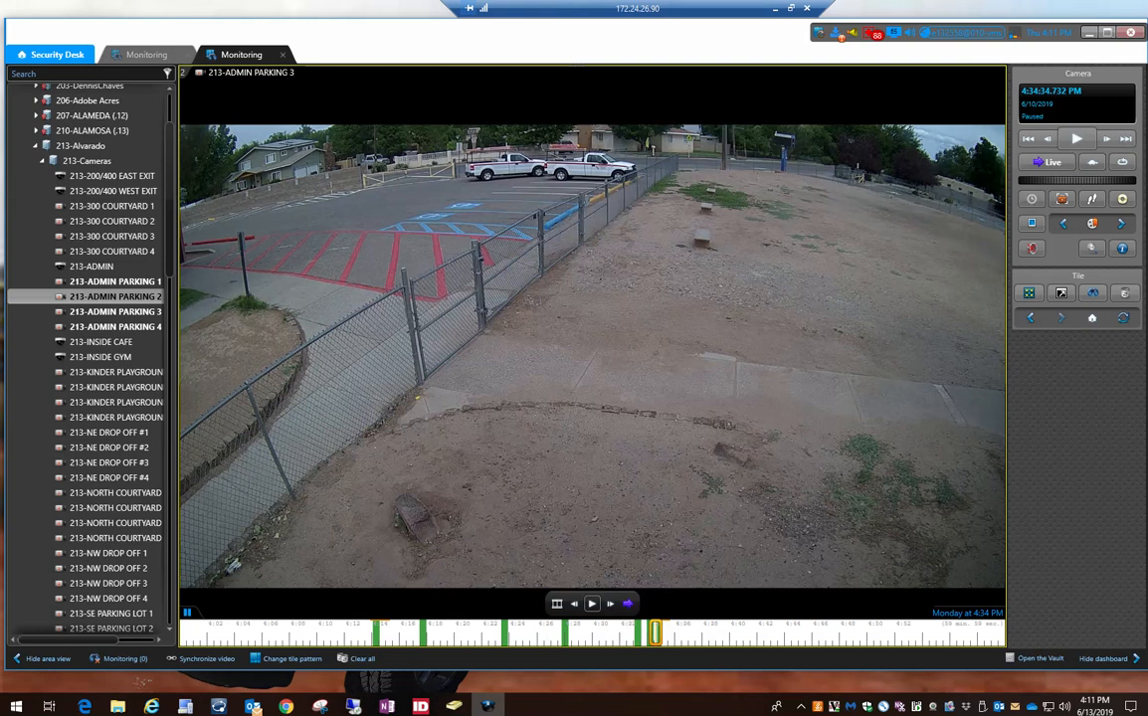
pyautogui.doubleClick(259, 73)
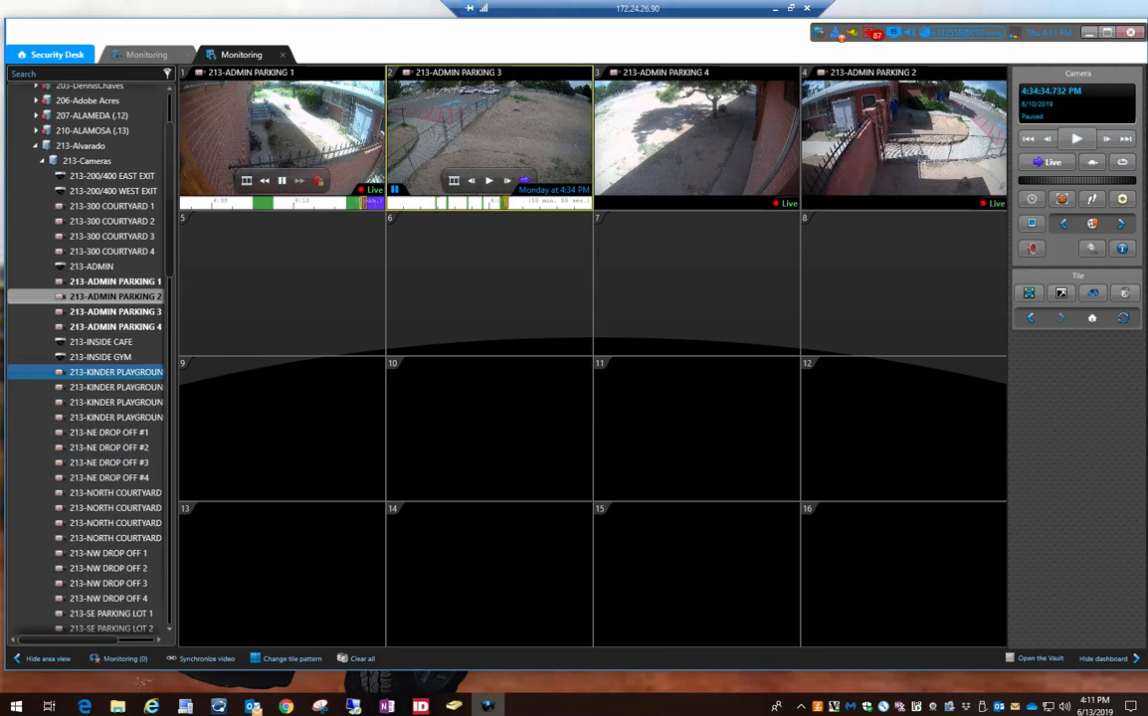
# Fill tiles 5 to 9 with the cameras 213-KINDER PLAYGROUND 1, 2 and 3 and 213-NORTH COURTYARD 1 and 4.
pyautogui.click(116, 371)
pyautogui.doubleClick(115, 372)
pyautogui.doubleClick(115, 386)
pyautogui.doubleClick(116, 403)
pyautogui.click(116, 417)
pyautogui.doubleClick(116, 493)
pyautogui.click(115, 508)
pyautogui.click(116, 523)
pyautogui.doubleClick(116, 538)
# Fill tiles 10 to 12 with the cameras 213-NW DROP OFF 2, 3 and 4.
pyautogui.click(110, 553)
pyautogui.press('Down')
pyautogui.press('Return')
pyautogui.press('Down')
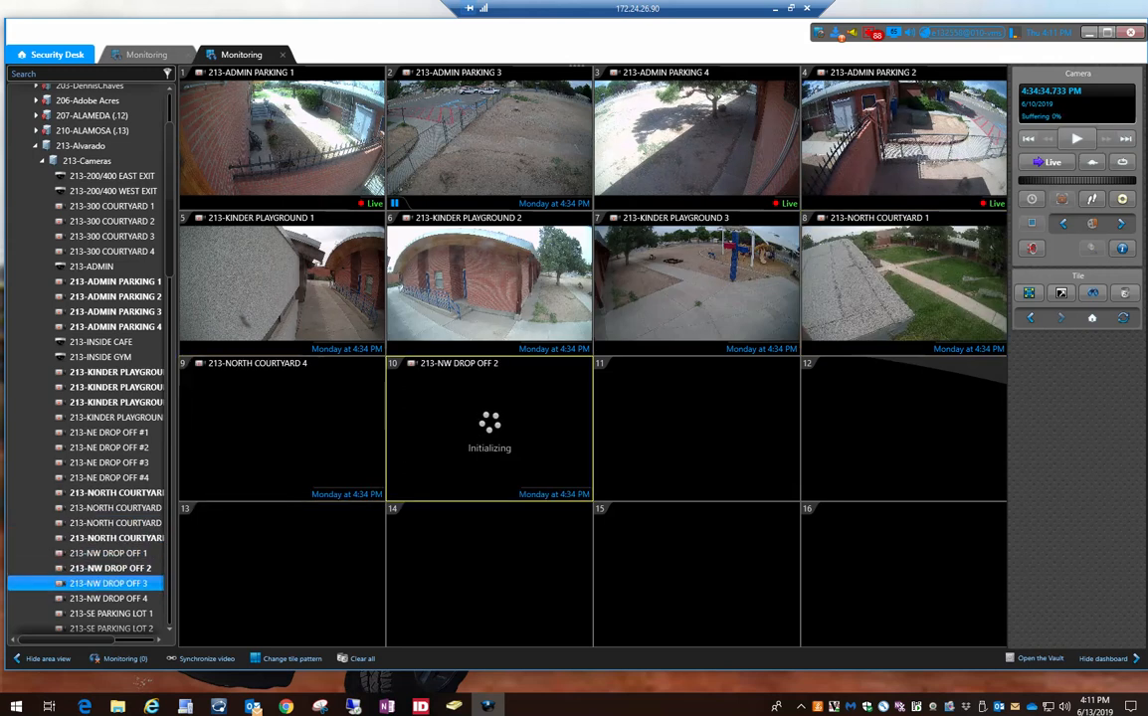
pyautogui.press('Return')
pyautogui.press('Down')
pyautogui.doubleClick(109, 599)
# Add 213-NORTH COURTYARD 2 and 3, 213-NW DROP OFF 1 and 213-NE DROP OFF #1 to tiles 13 to 16, and 213-NE DROP OFF #2 to tile 1.
pyautogui.doubleClick(115, 508)
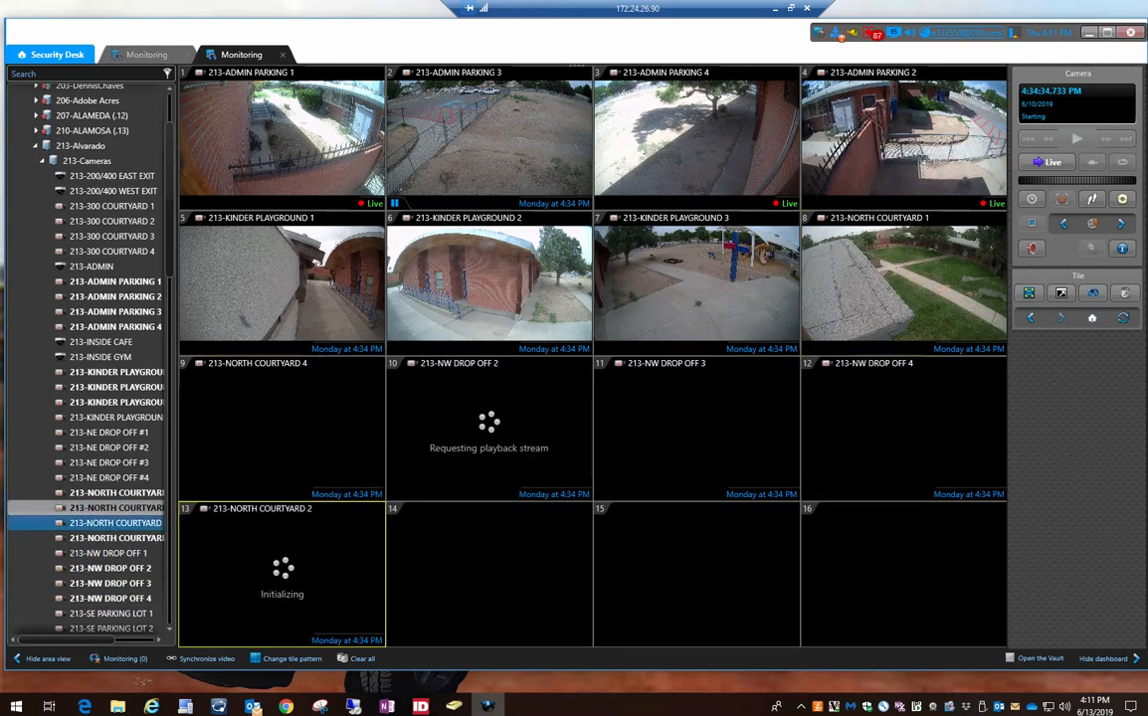
pyautogui.doubleClick(116, 523)
pyautogui.doubleClick(109, 553)
pyautogui.doubleClick(109, 433)
pyautogui.doubleClick(110, 448)
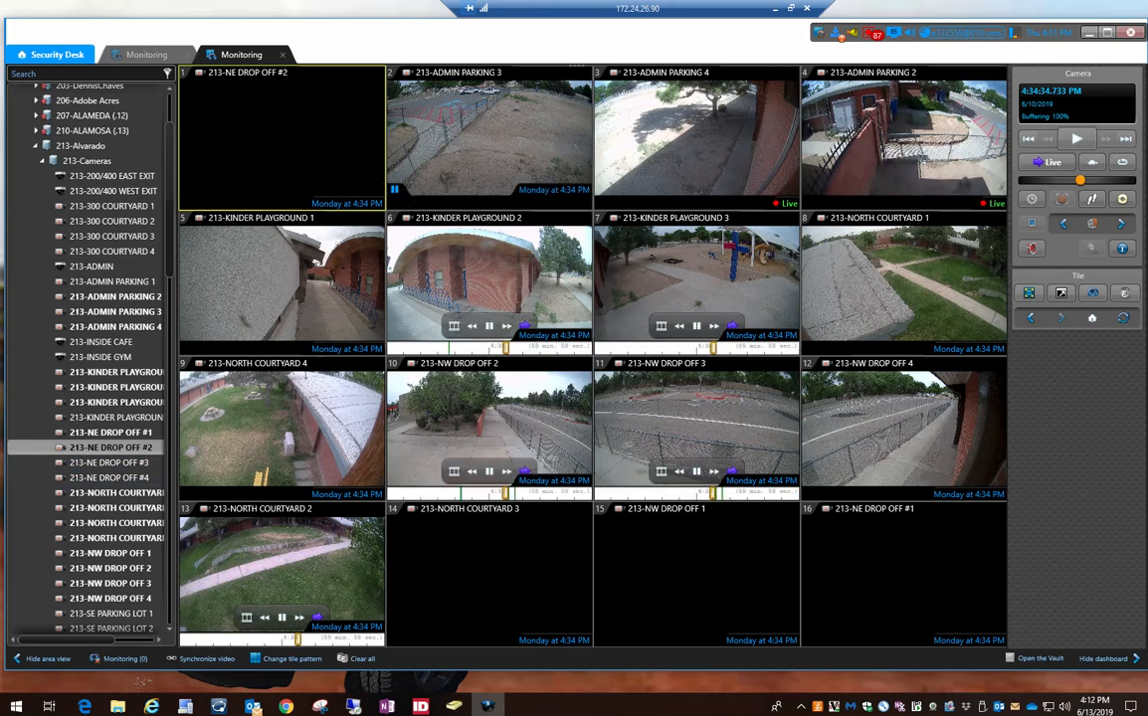
# Synchronize all tiles to the paused 213-ADMIN PARKING 3 video and rewind them together at -1x.
pyautogui.click(489, 137)
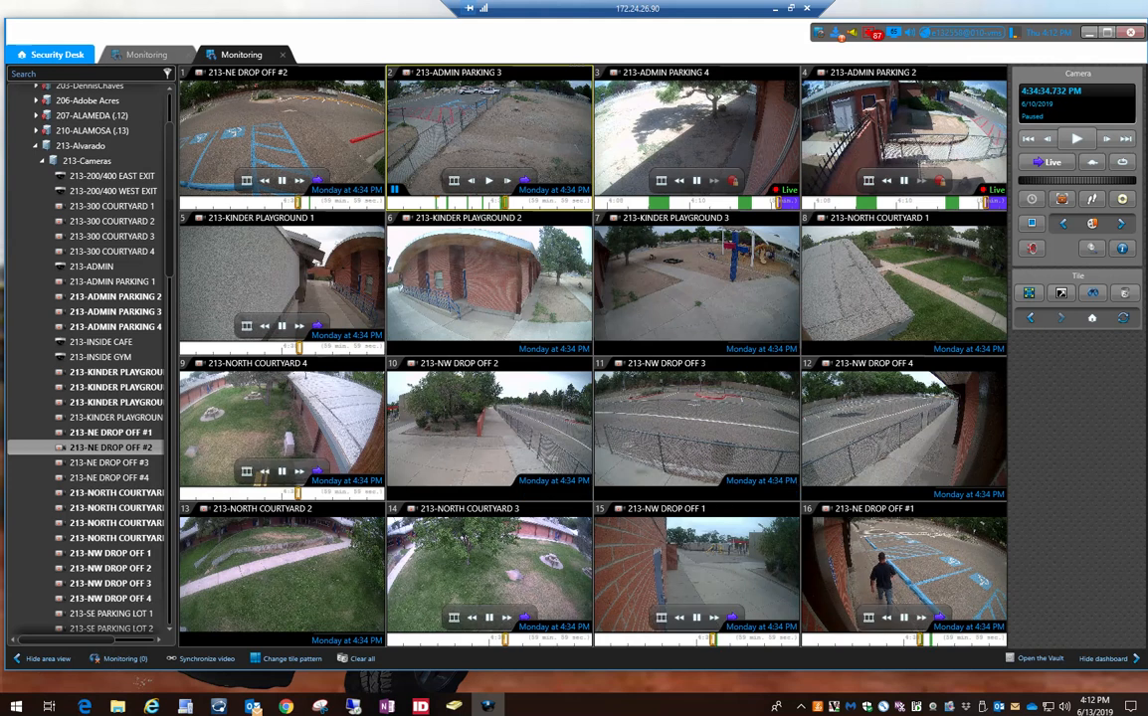
pyautogui.click(204, 658)
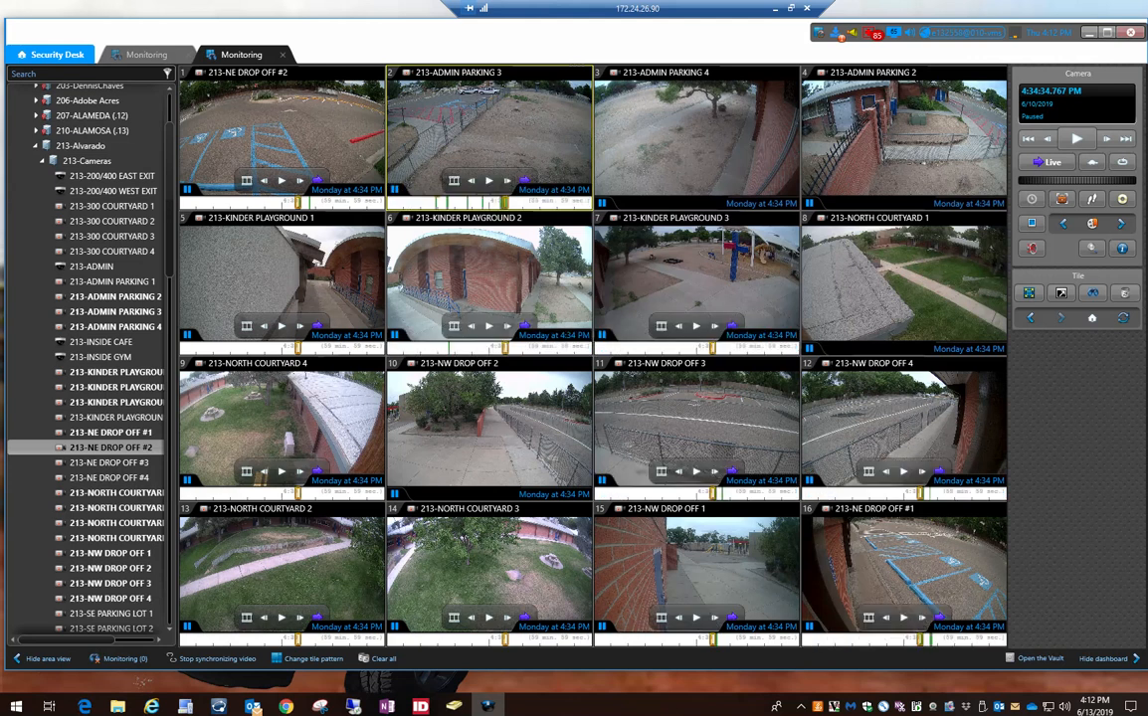
pyautogui.click(472, 180)
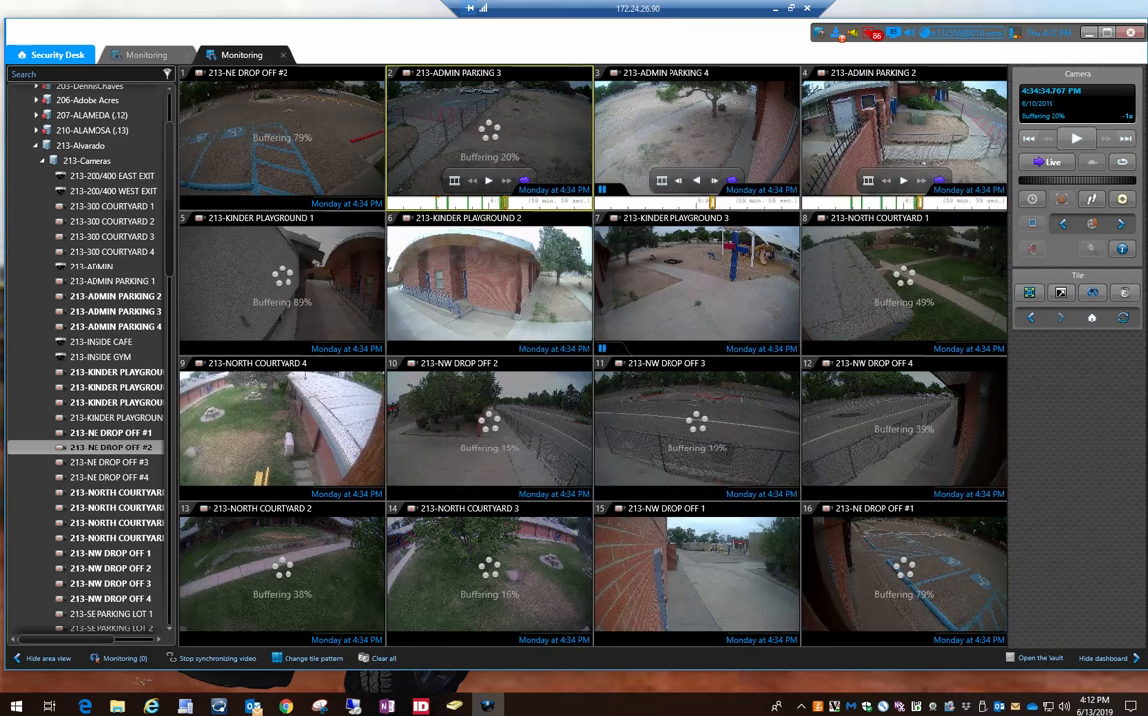
pyautogui.click(488, 180)
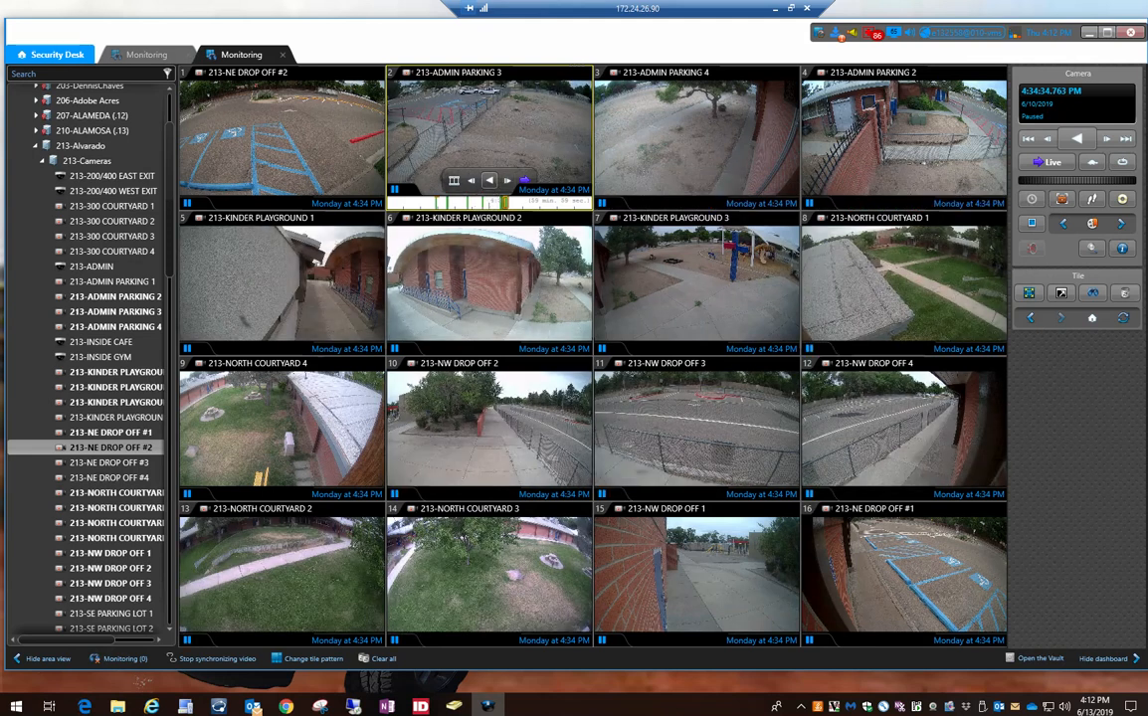
pyautogui.click(488, 180)
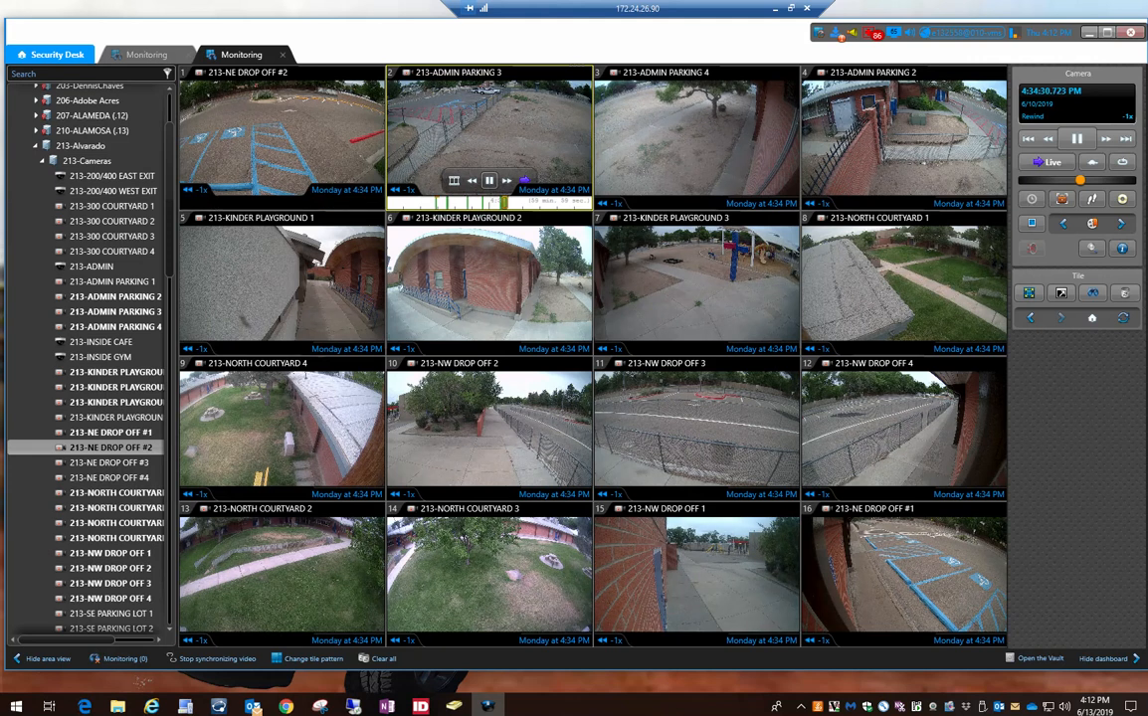
# Increase the synchronized rewind speed to -6x and resume forward playback at about 4:33 PM.
pyautogui.click(472, 180)
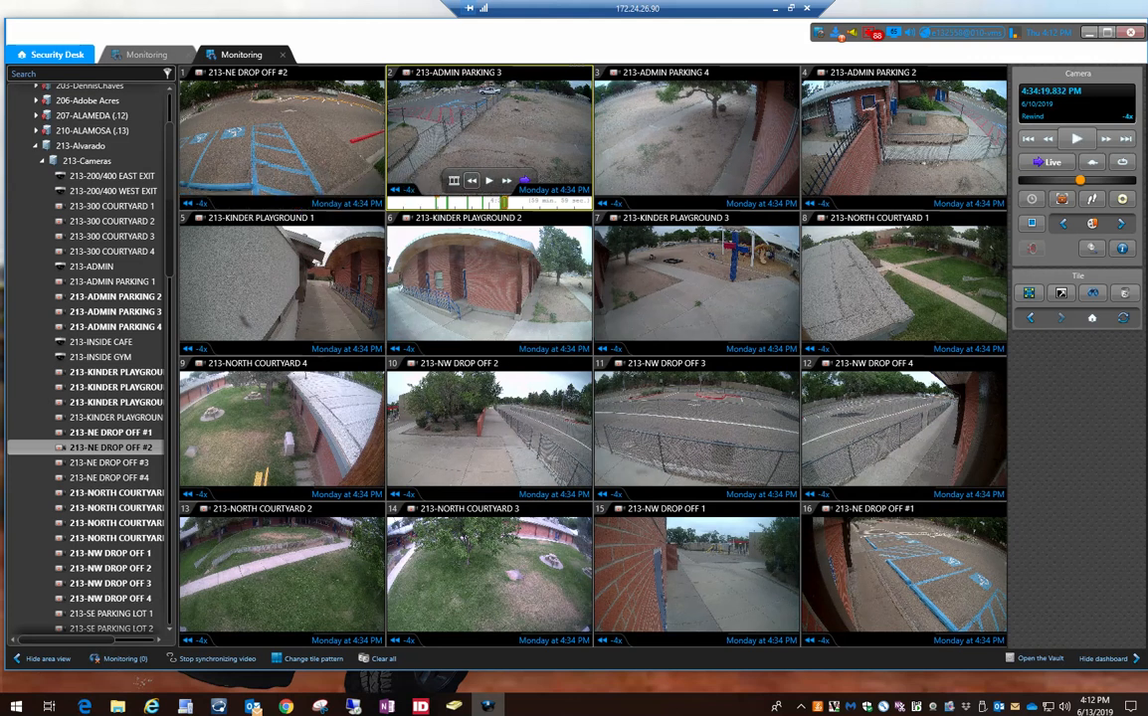
pyautogui.click(472, 181)
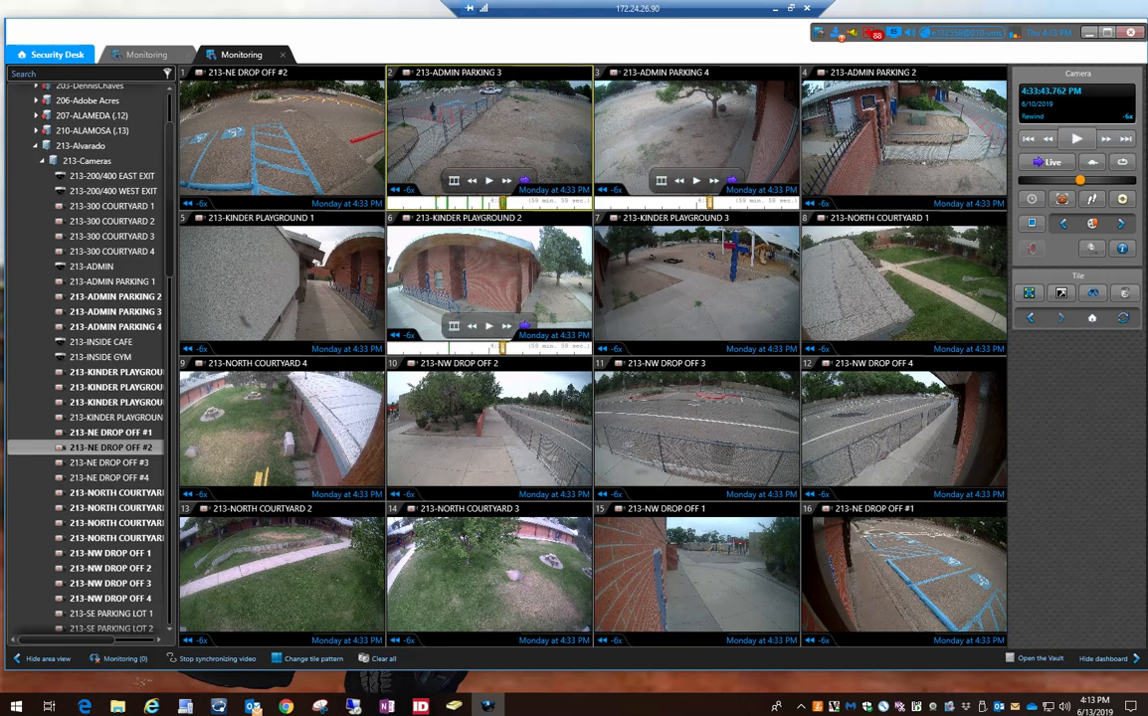
pyautogui.click(488, 180)
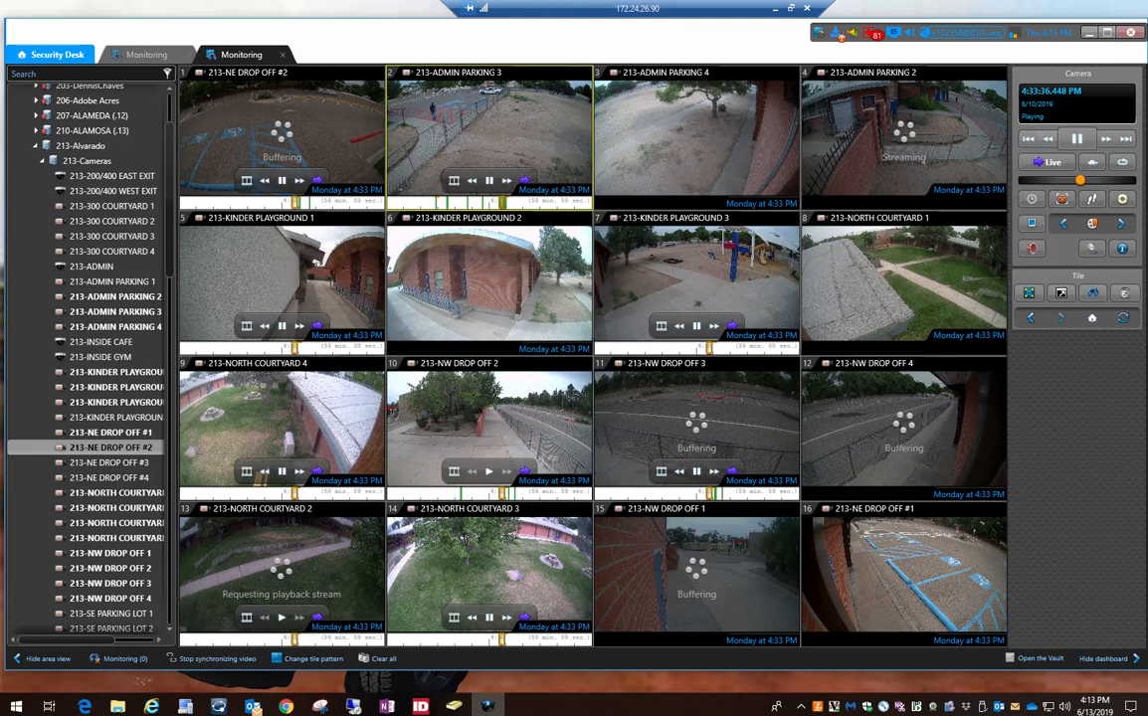
# Return the synchronized tiles to live video, collapse the 213-Alvarado area and clear all tiles.
pyautogui.click(1046, 162)
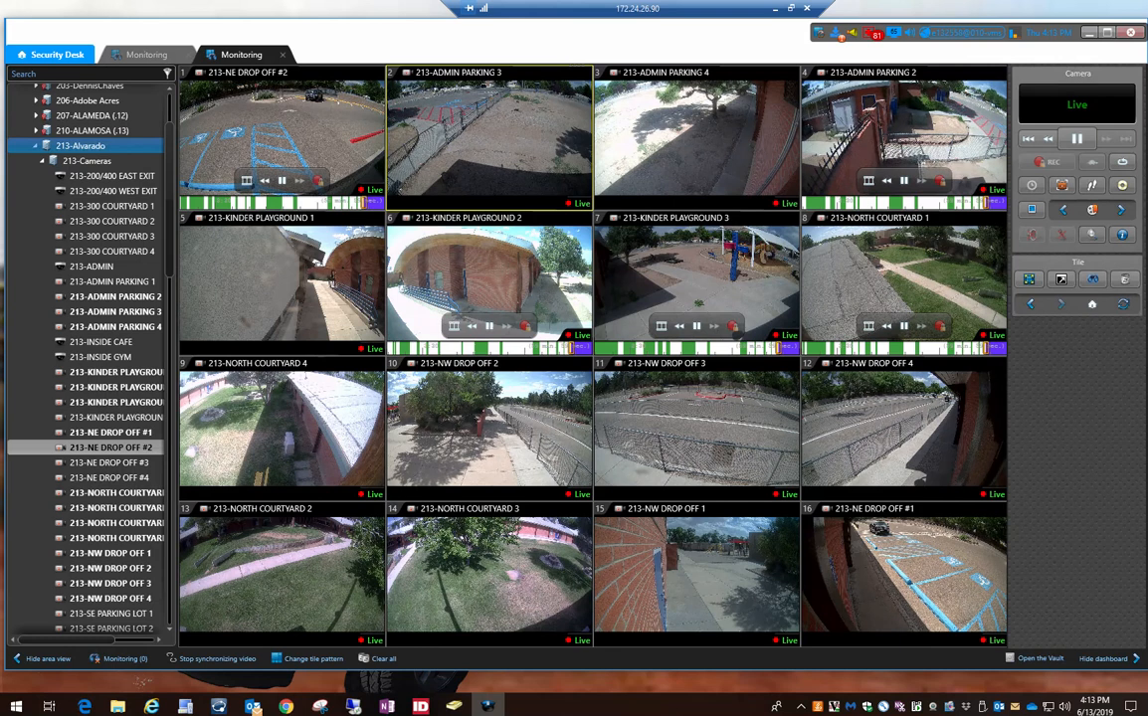
pyautogui.click(36, 147)
pyautogui.click(378, 659)
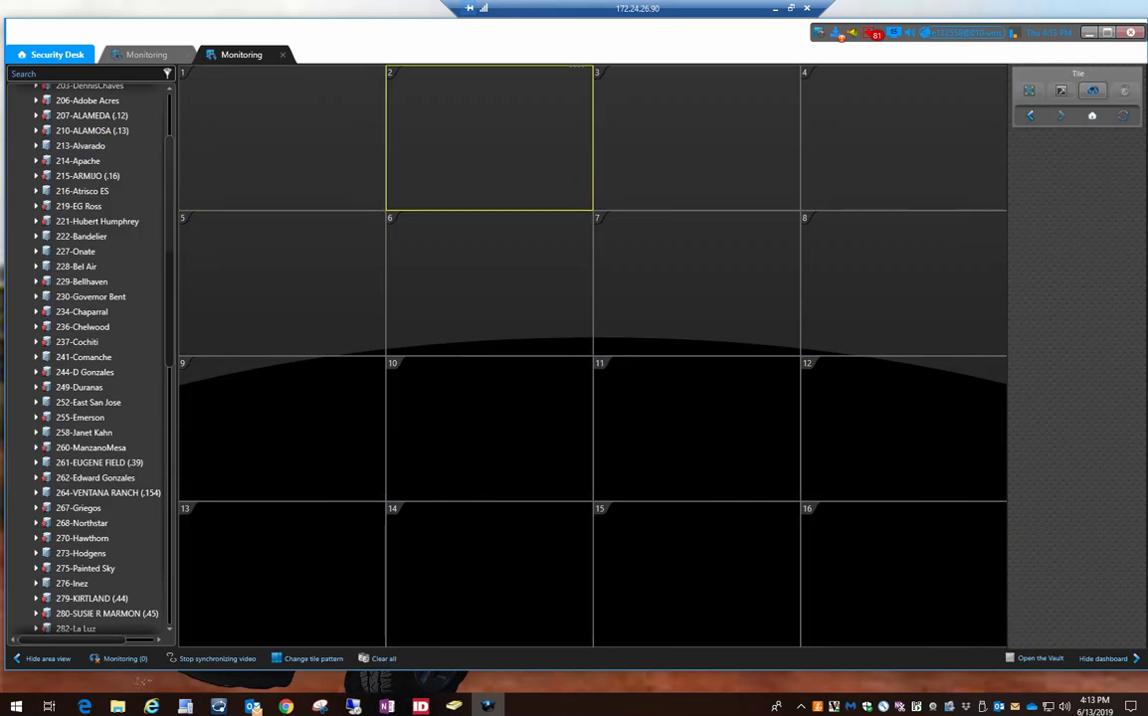